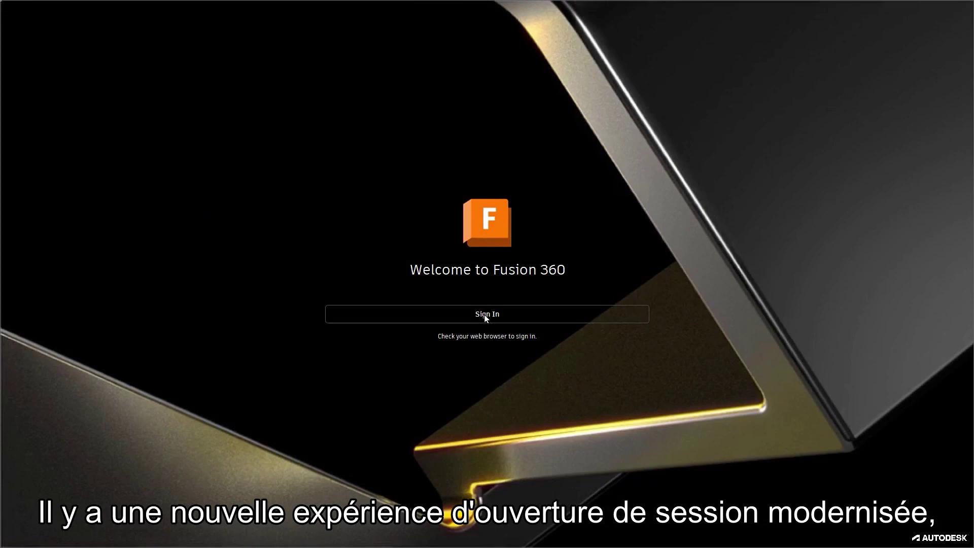
Sign in to the Autodesk account with the account e-mail in Chrome and return to Fusion 360
left_click(485, 315)
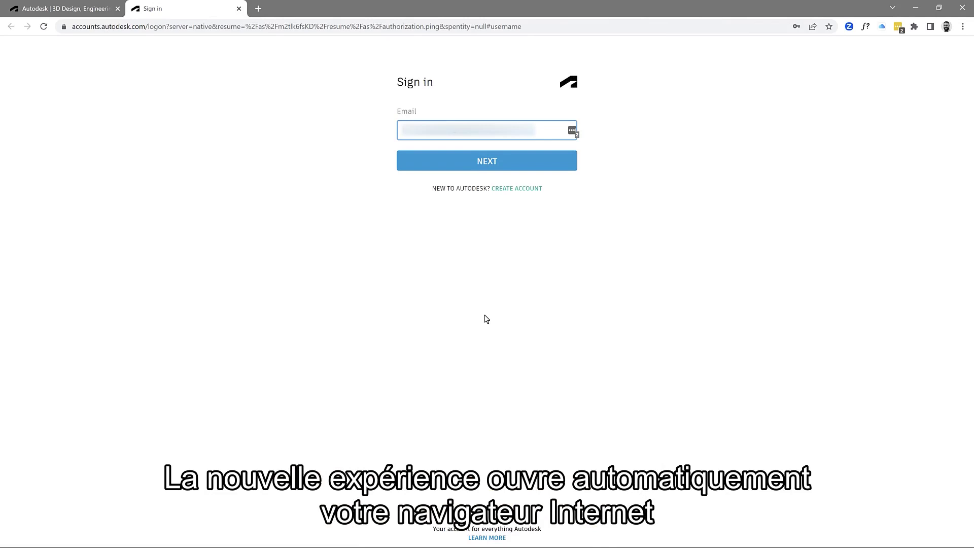
left_click(498, 162)
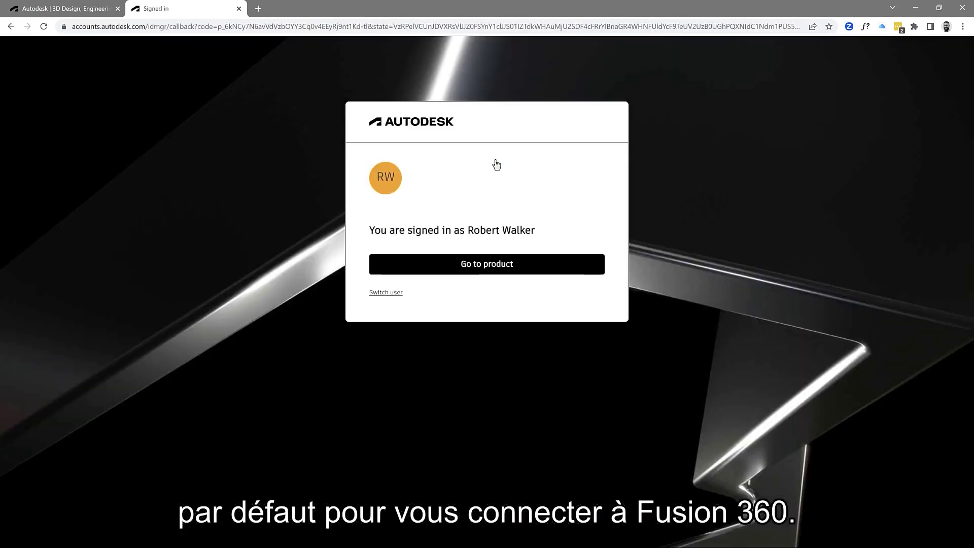
left_click(496, 268)
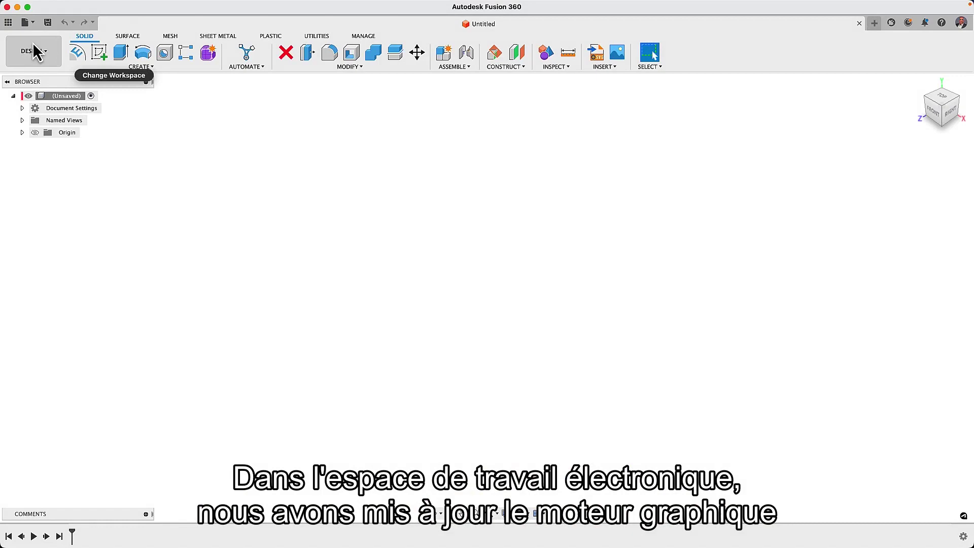
Open the 52101-101-REV-A_DEMOVERSION (1) design from the Data Panel and pan across the board
left_click(9, 22)
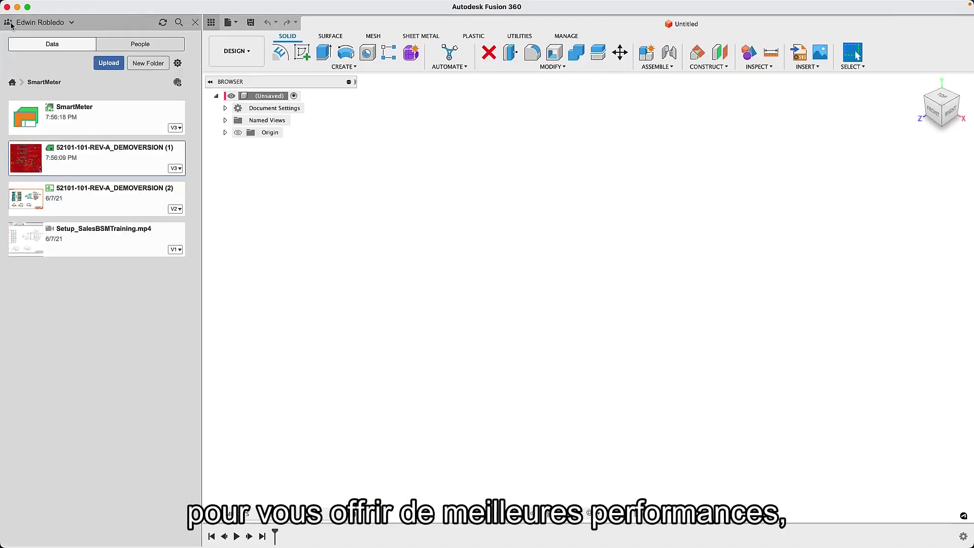
double_click(69, 165)
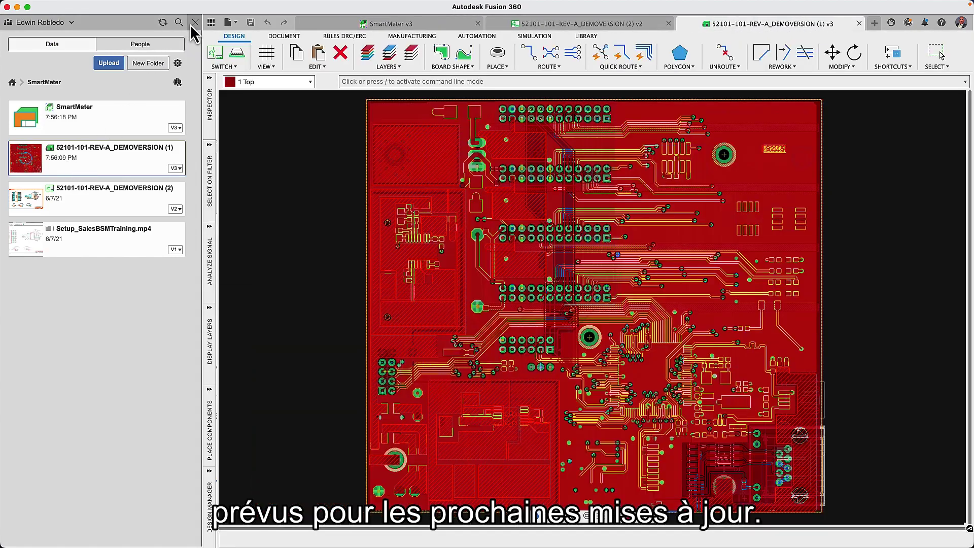
left_click(195, 24)
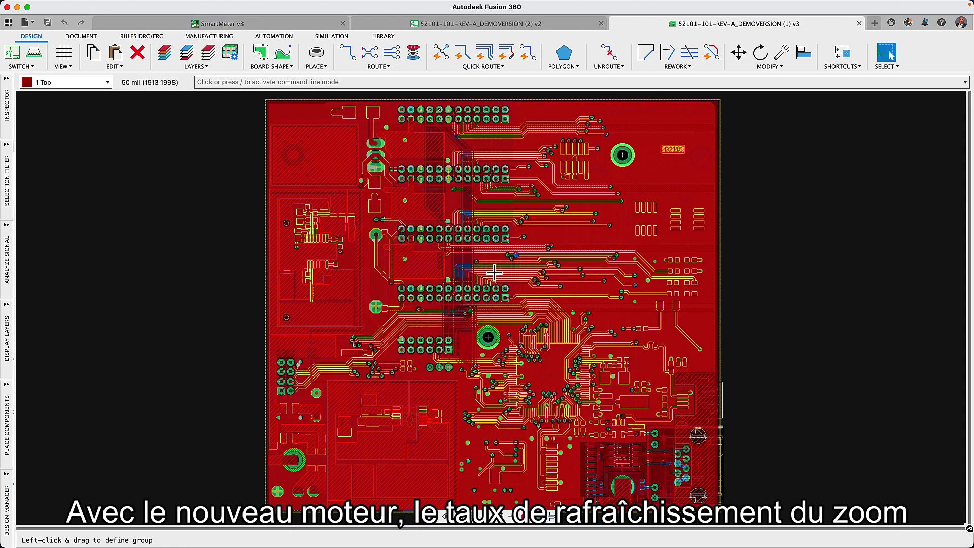
scroll(494, 273, "up", 10)
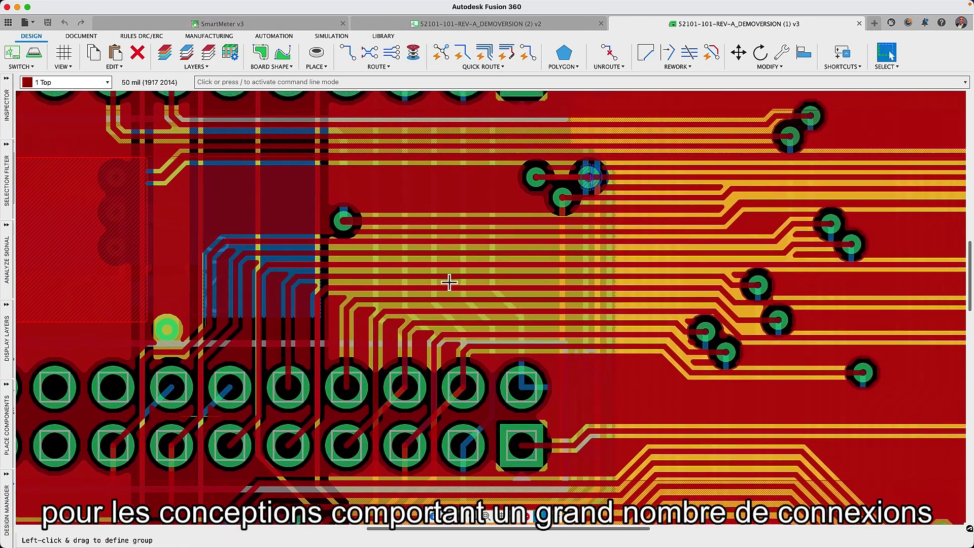
middle_click_drag(449, 282, 209, 298)
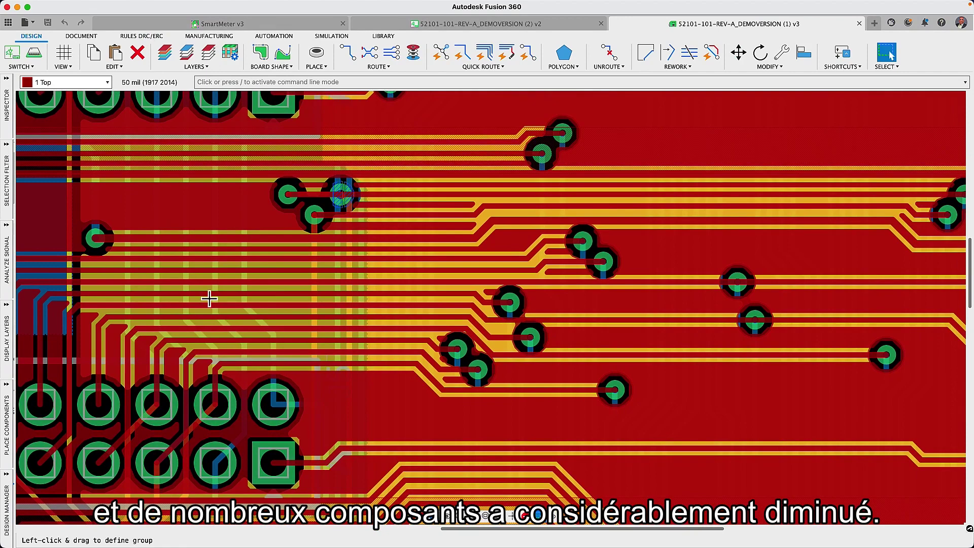
scroll(209, 298, "down", 4)
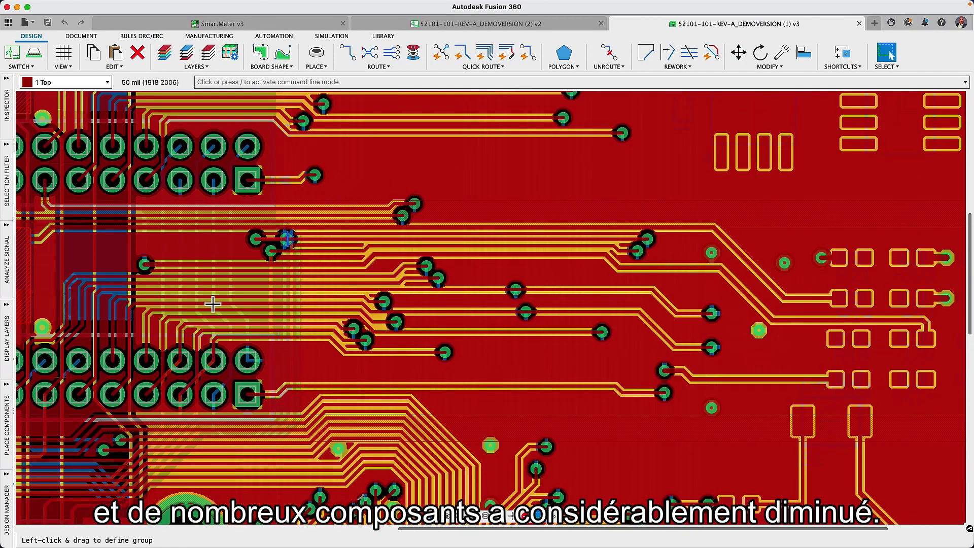
Hide all polygon pour fills and move resistor R18 to a new position
left_click(562, 67)
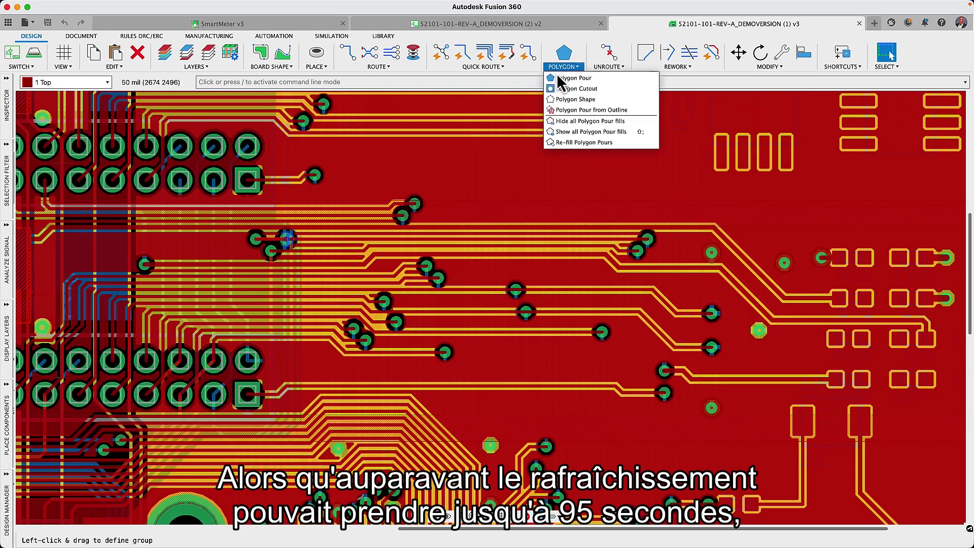
left_click(561, 120)
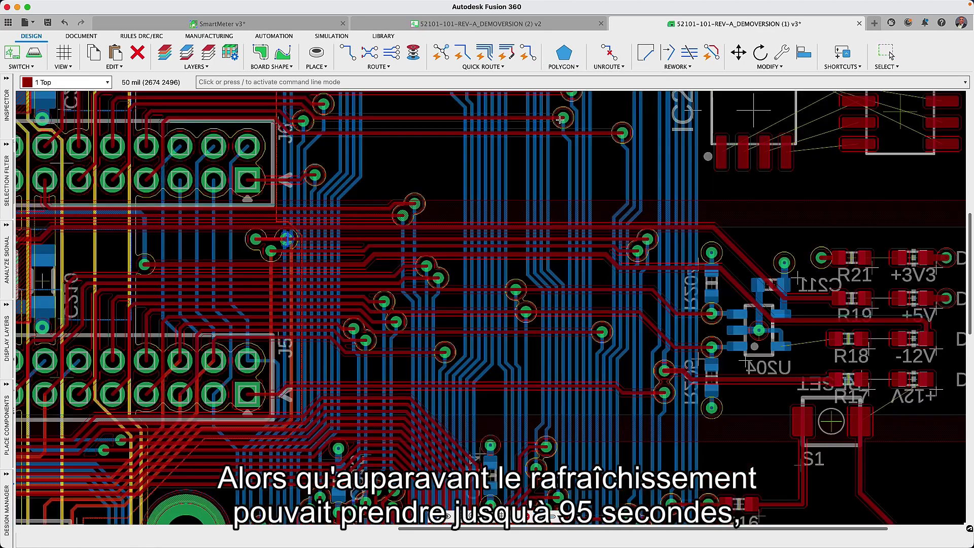
key("g")
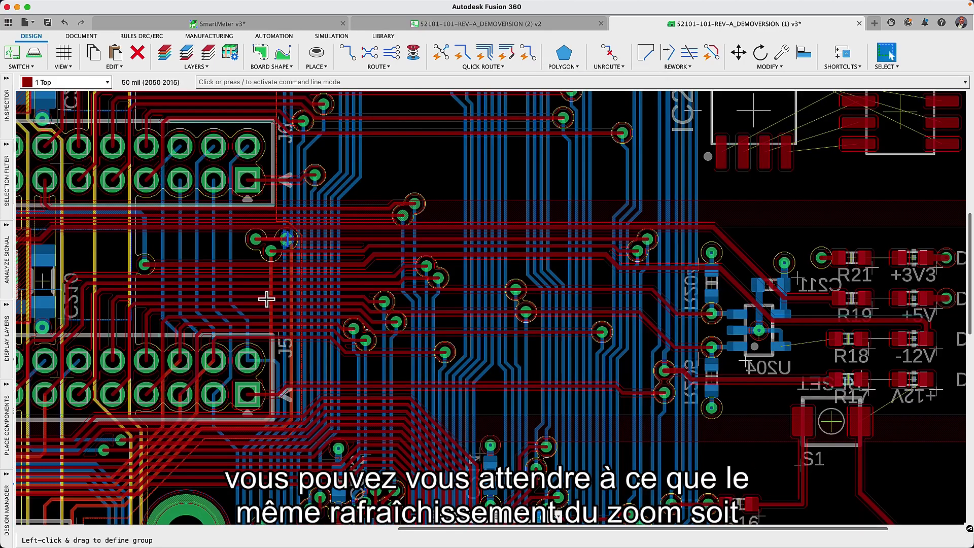
scroll(845, 346, "down", 3)
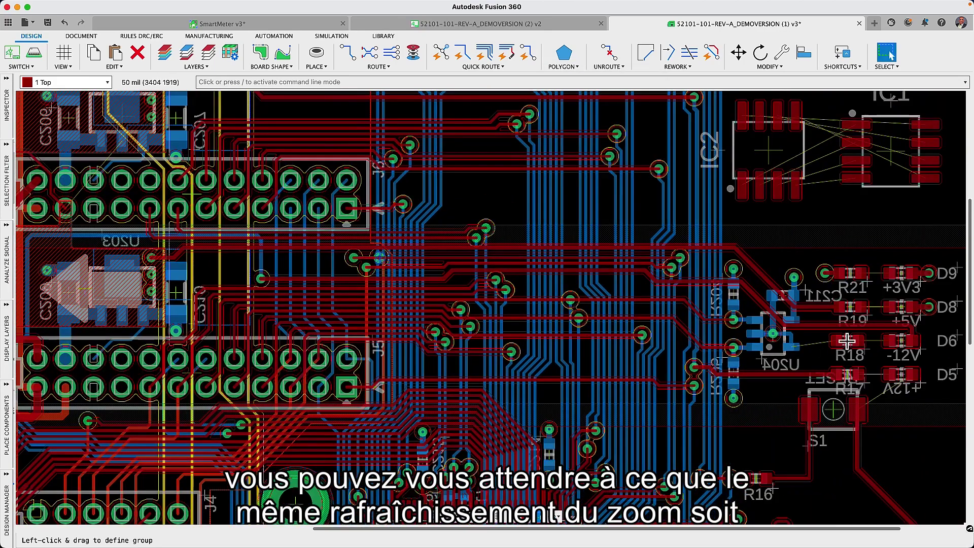
key("m")
right_click(846, 341, "ctrl")
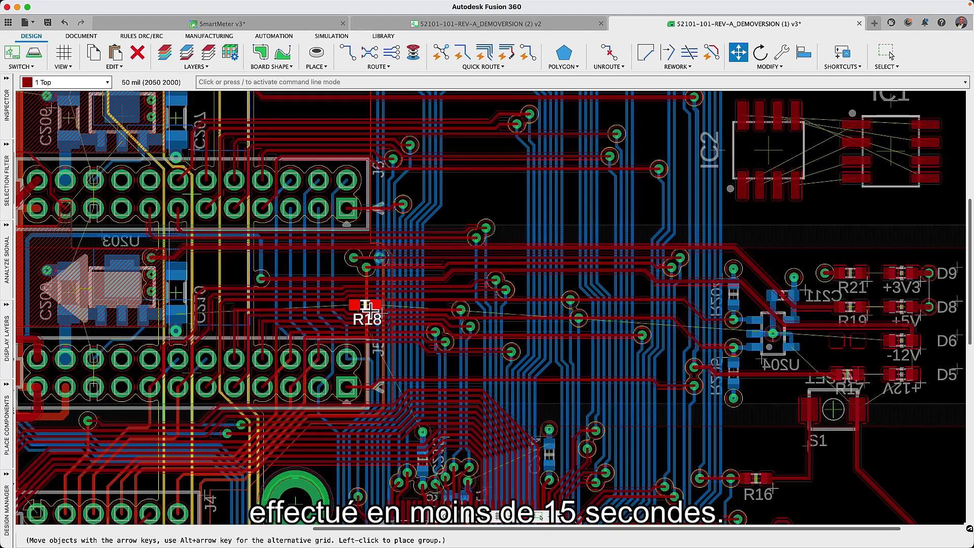
left_click(366, 316)
scroll(366, 316, "up", 5)
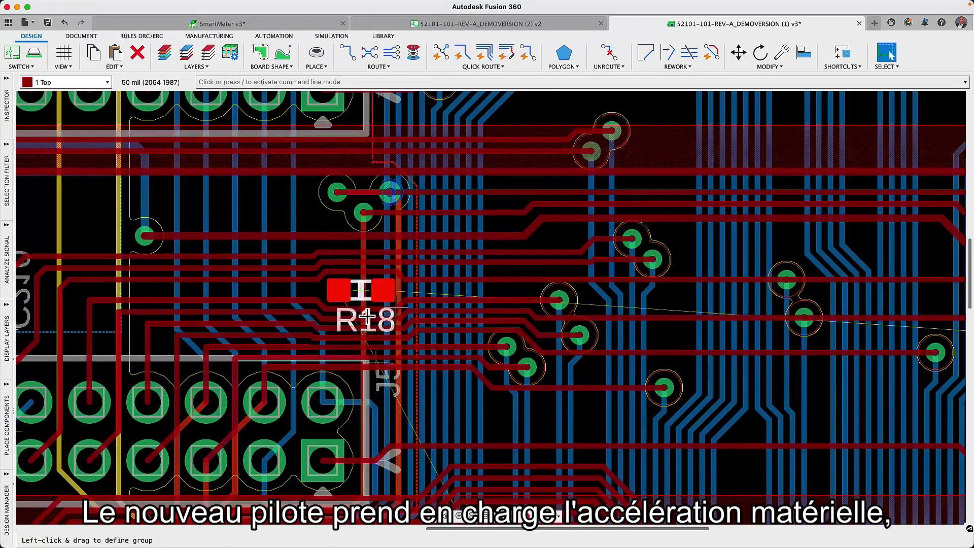
Show all polygon pour fills again and move R18 up-left, then to the lower right near the vias
left_click(564, 67)
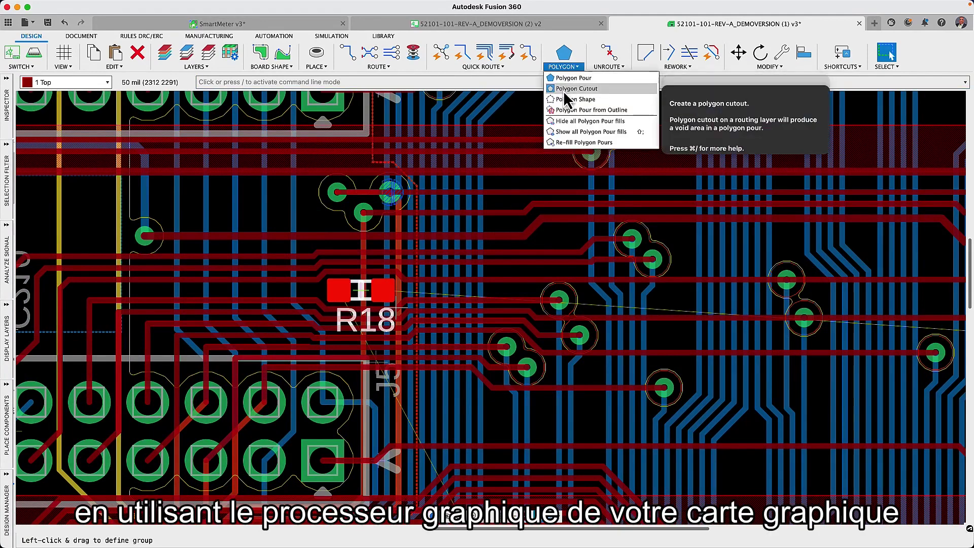
left_click(567, 131)
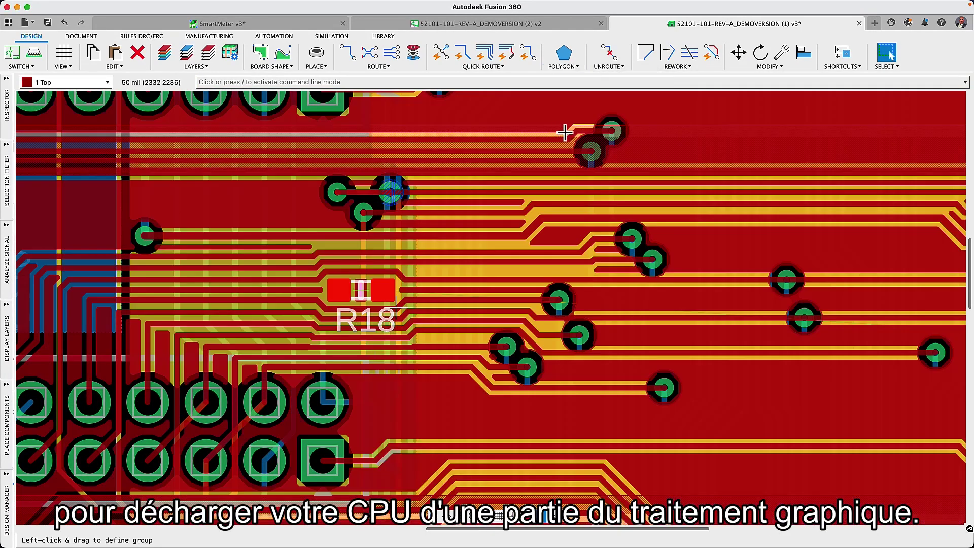
left_click(360, 291)
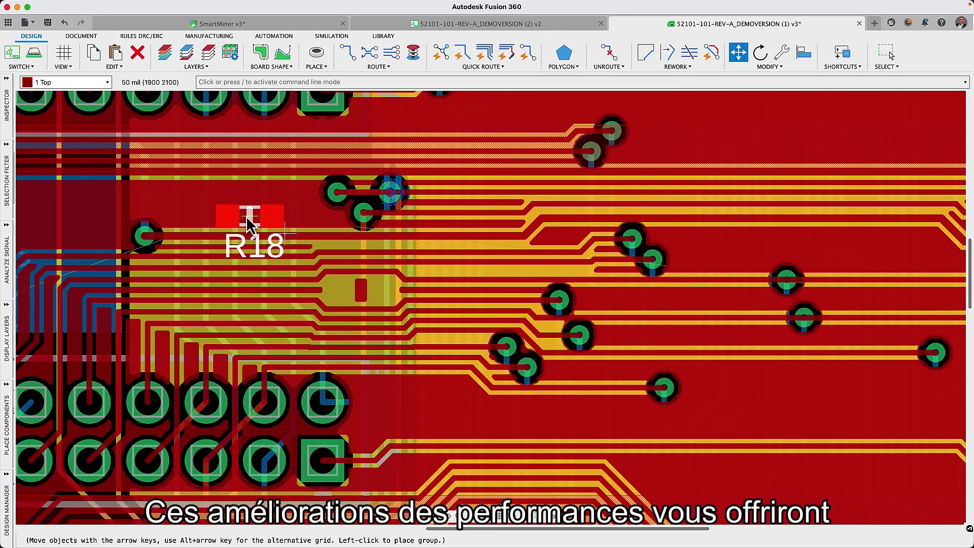
left_click(248, 219)
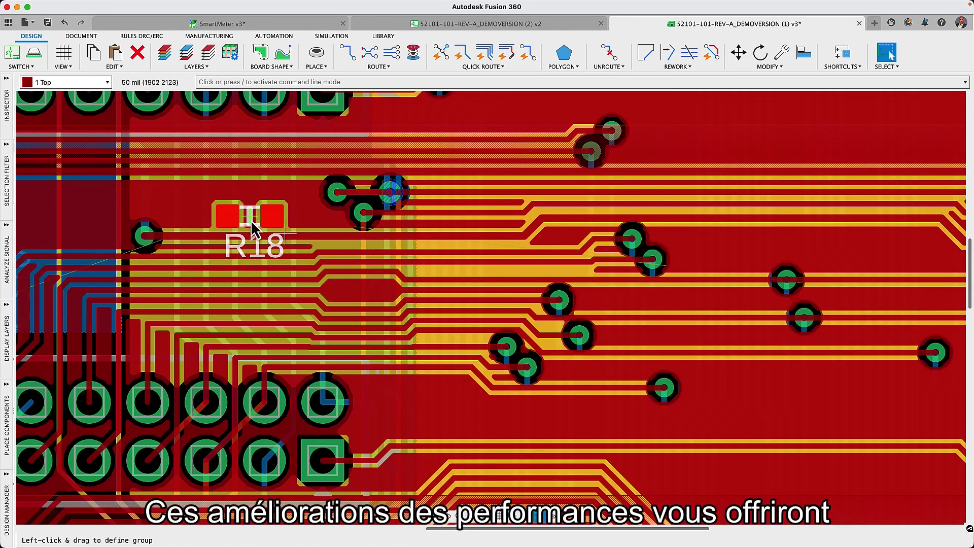
key("m")
left_click(252, 227)
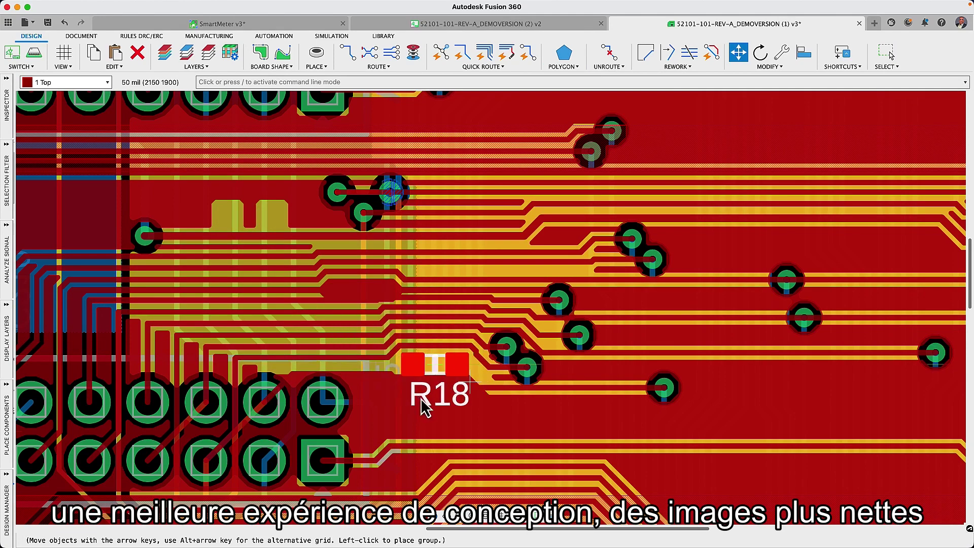
left_click(424, 407)
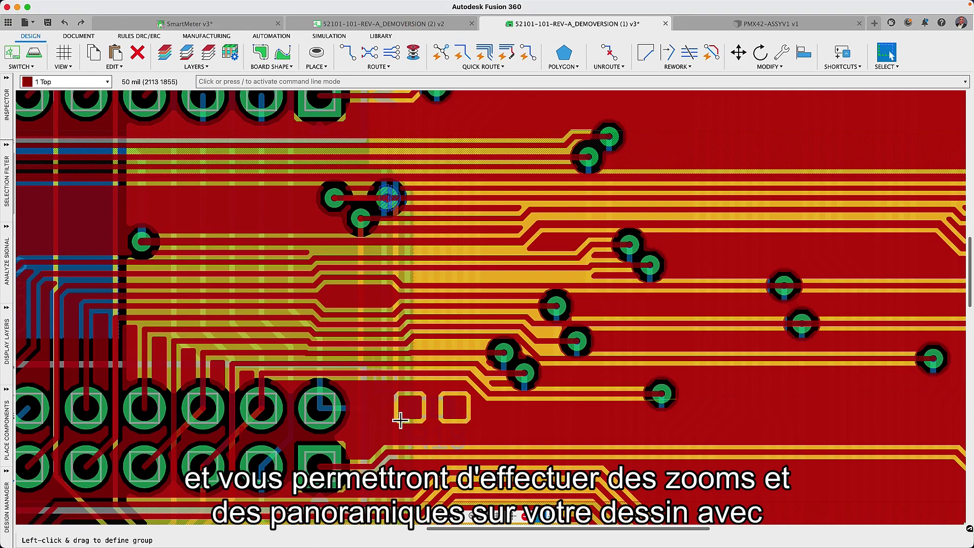
scroll(399, 419, "down", 10)
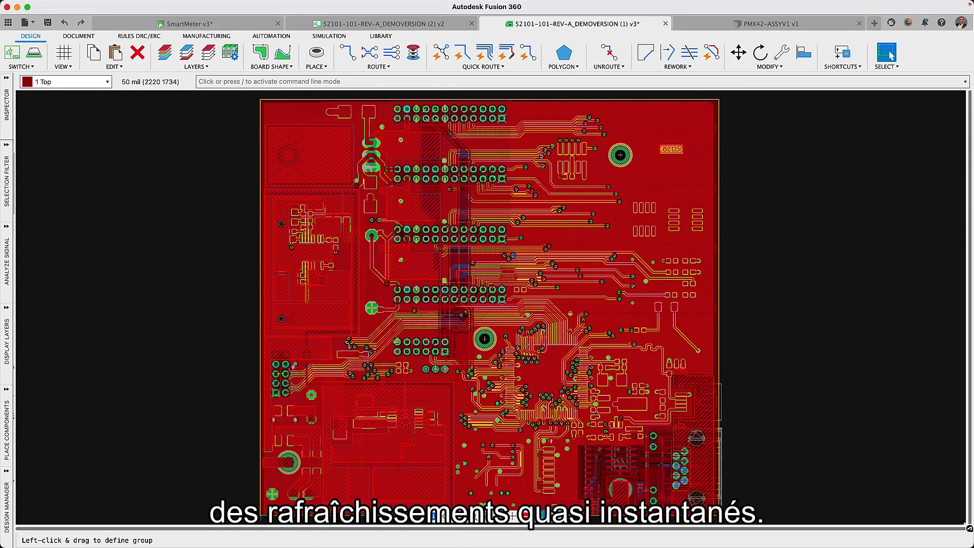
Create an independent PCB from the PMX42-ASSYV1 board profile with a sketch-point origin, then push it to a new 2D PCB
left_click(732, 25)
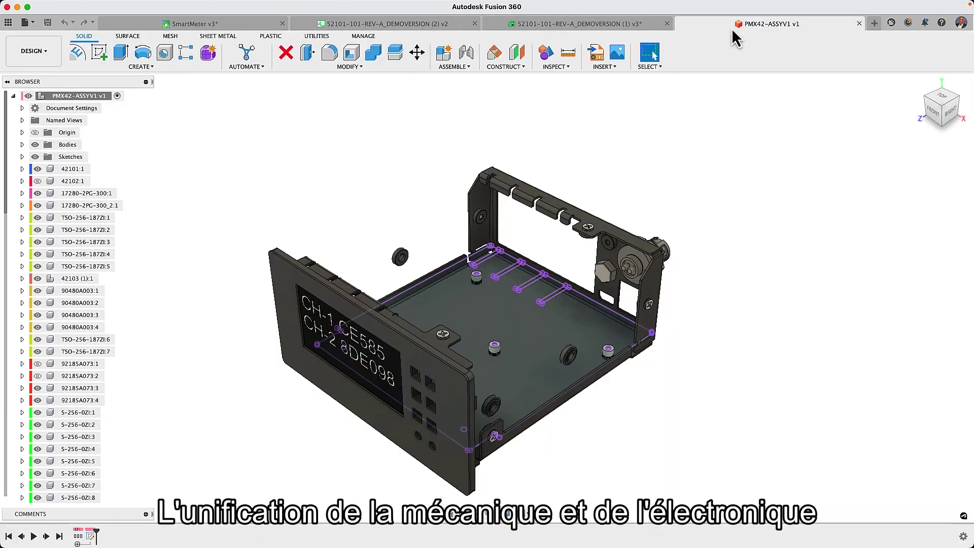
left_click(148, 69)
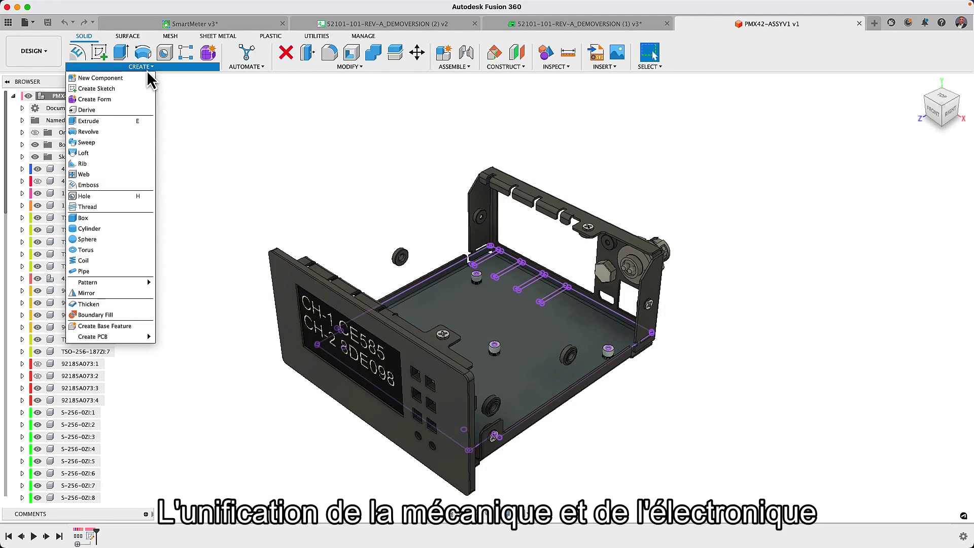
mouse_move(162, 337)
left_click(181, 350)
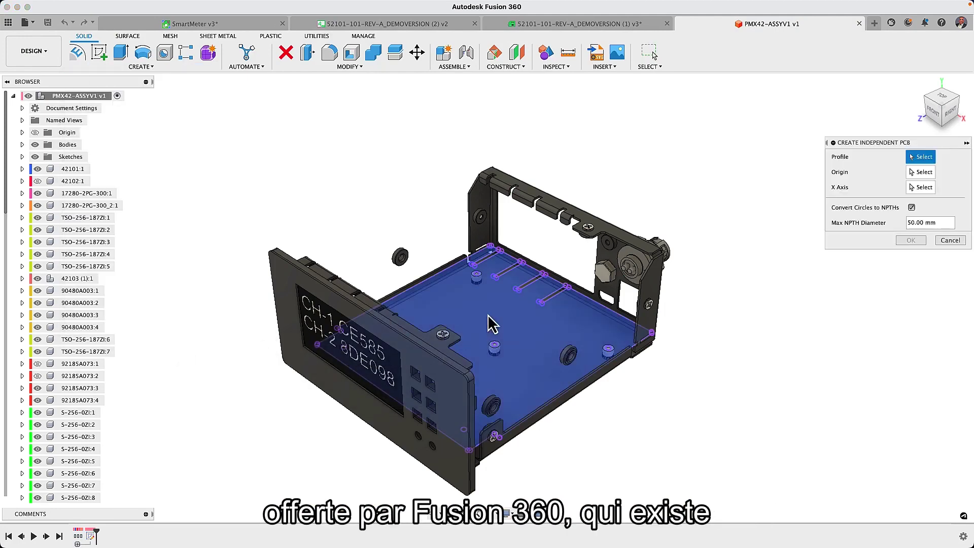
left_click(490, 320)
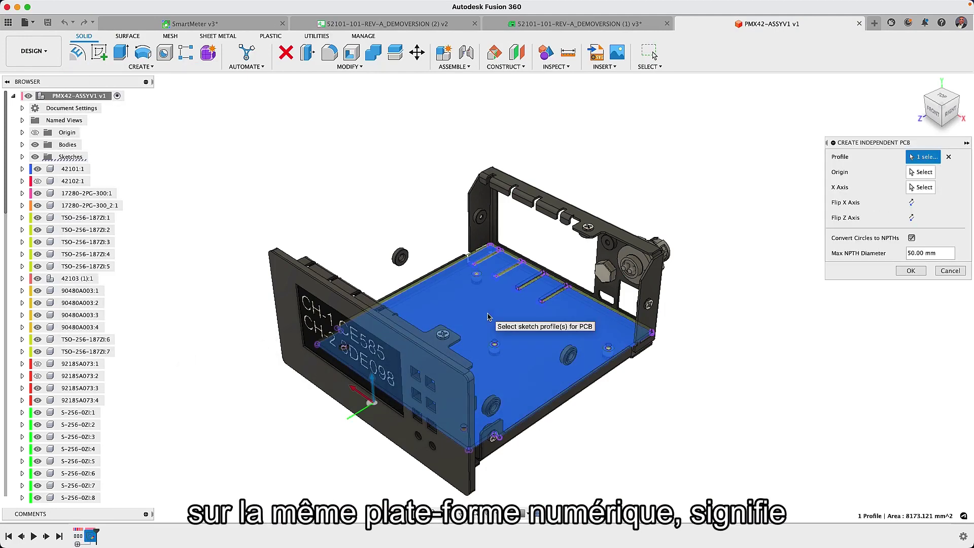
left_click(919, 172)
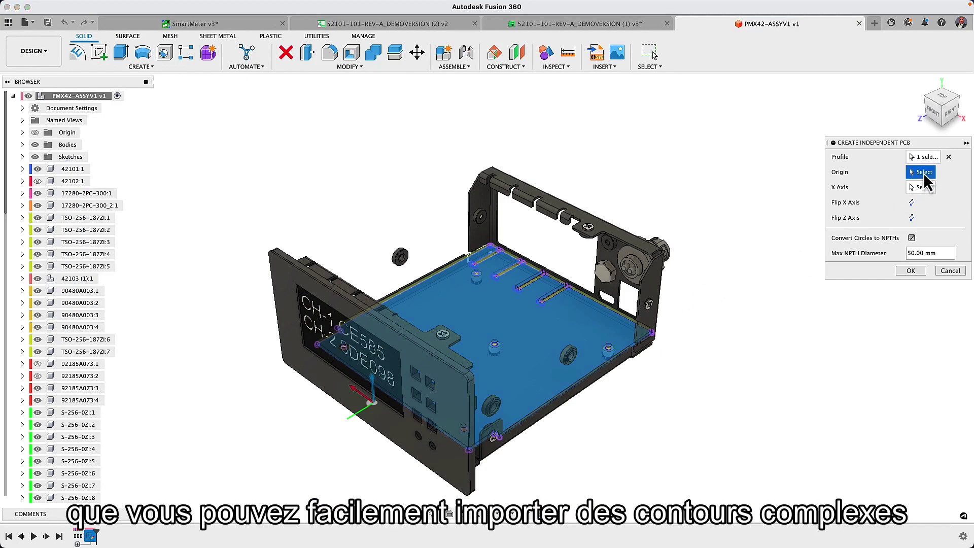
left_click(470, 451)
left_click(944, 102)
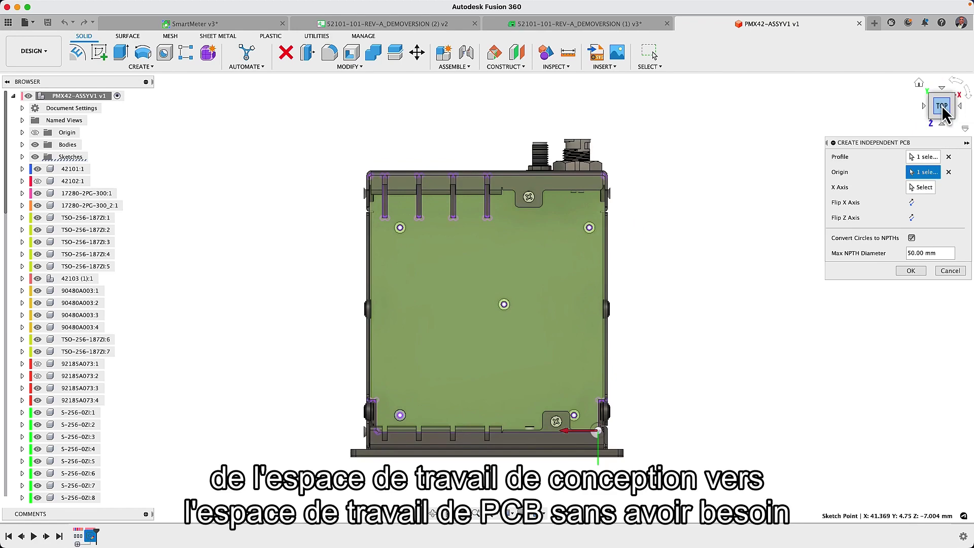
left_click(911, 270)
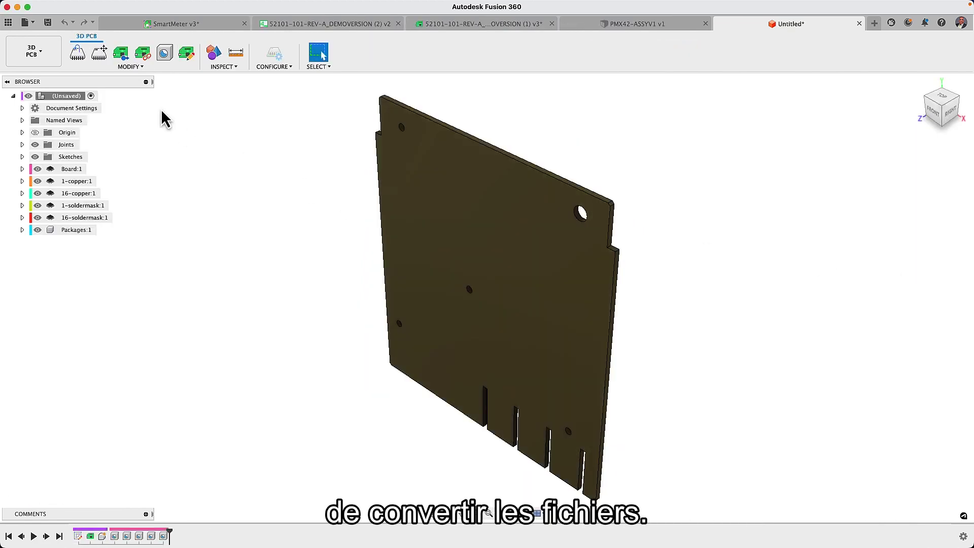
left_click(121, 54)
left_click(558, 283)
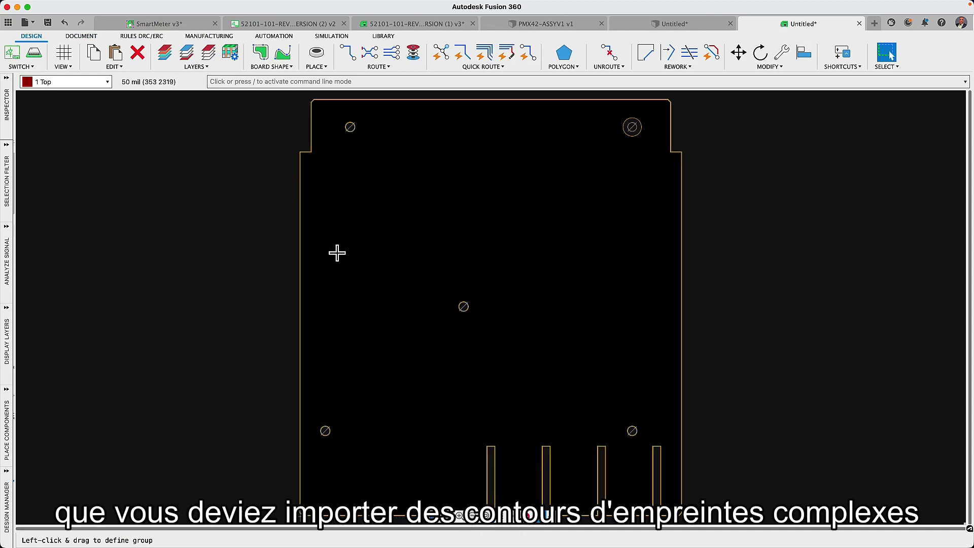
Start a DXF/DWG insert and select Autodesk Logo v1.dxf from the Logo folder
left_click(320, 76)
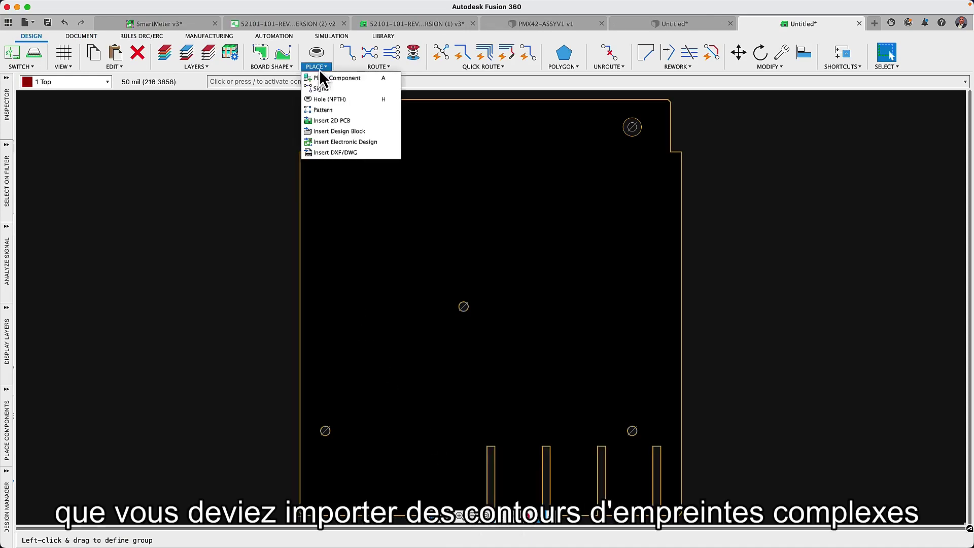
left_click(336, 152)
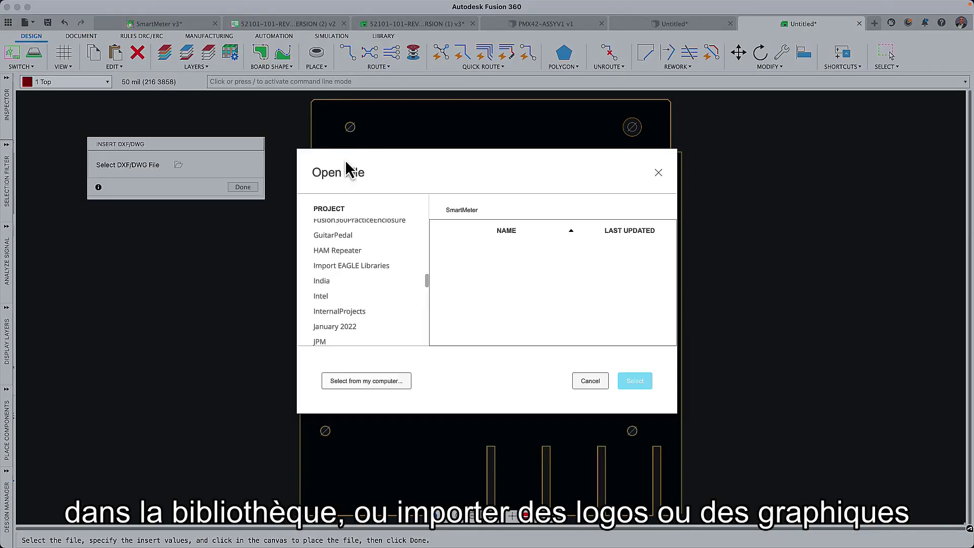
left_click(374, 381)
left_click(329, 63)
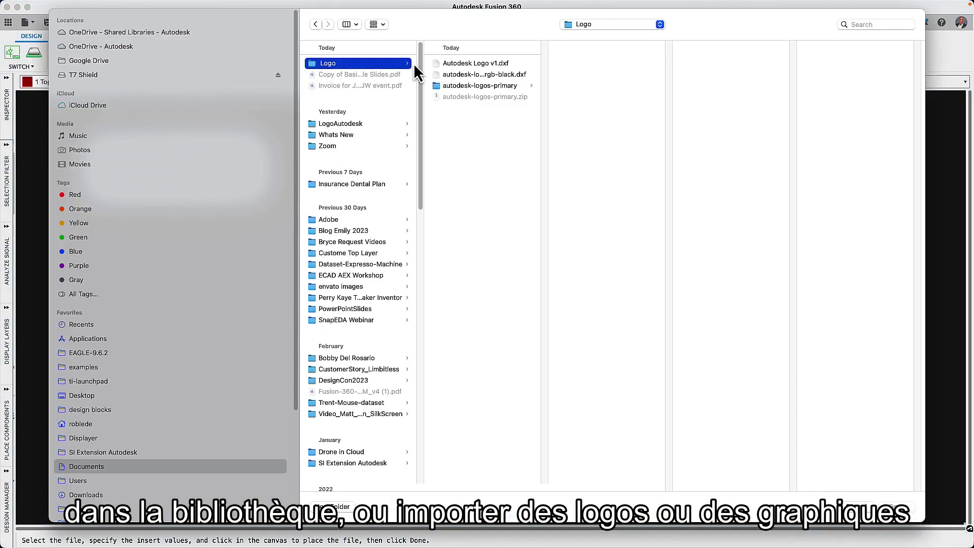
left_click(456, 63)
left_click(896, 507)
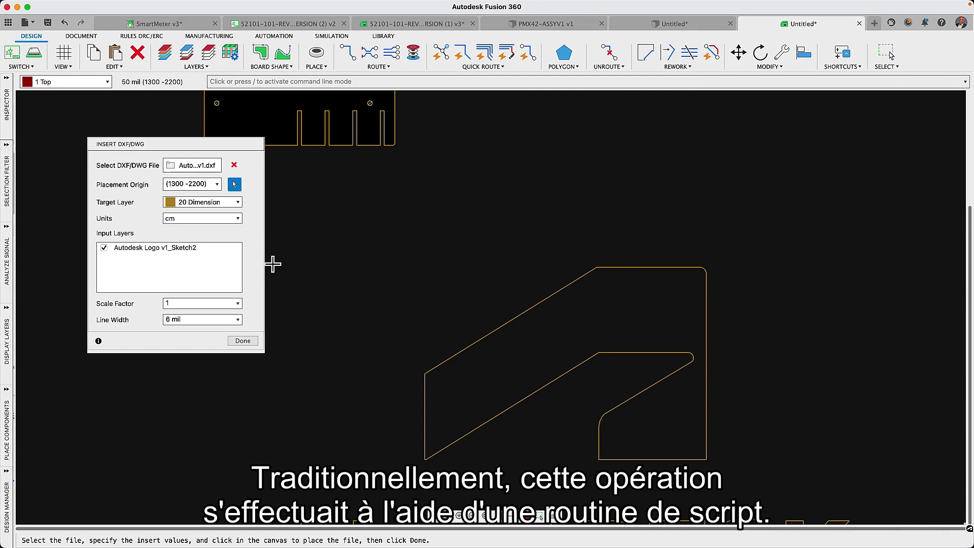
Import the logo on layer 21 tPlace in millimetres, placed near the board's lower-left corner
left_click(238, 204)
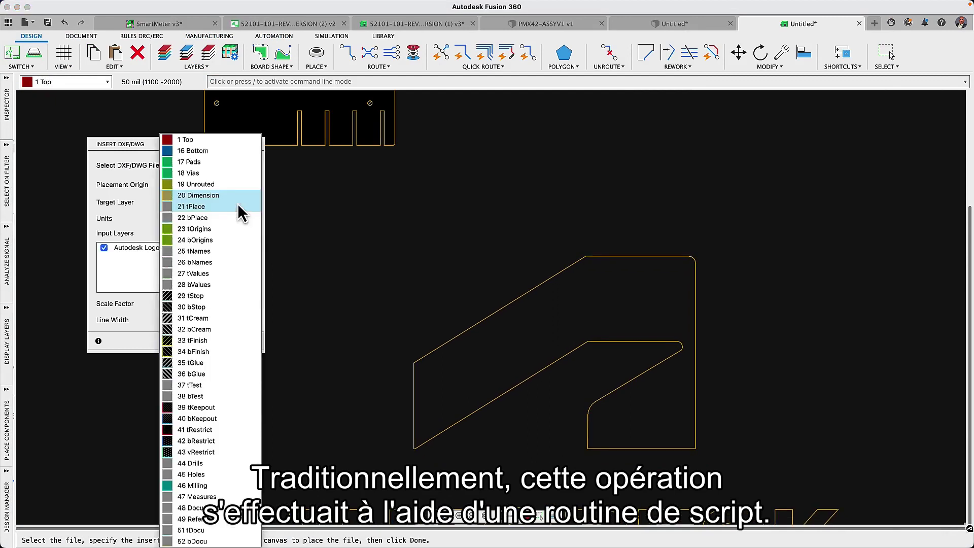
left_click(223, 207)
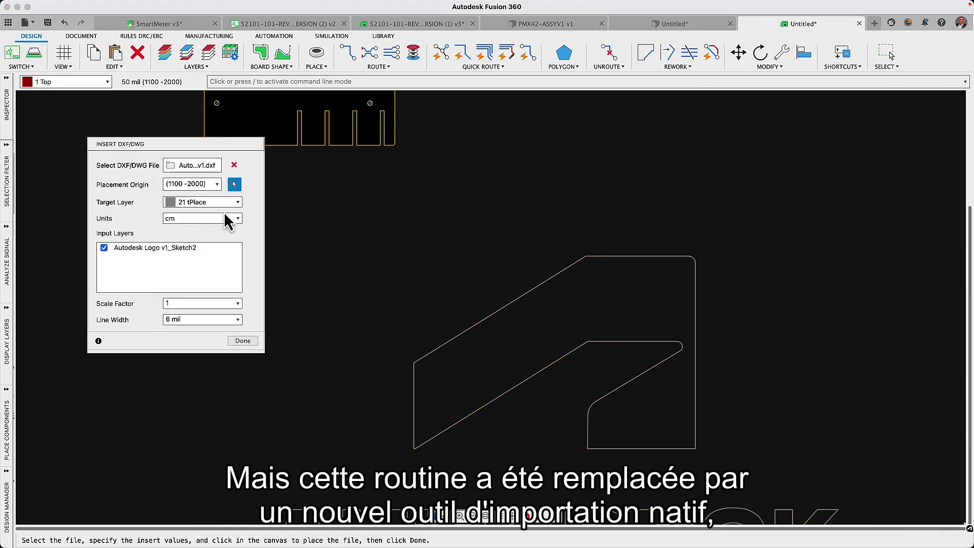
left_click(231, 219)
left_click(234, 209)
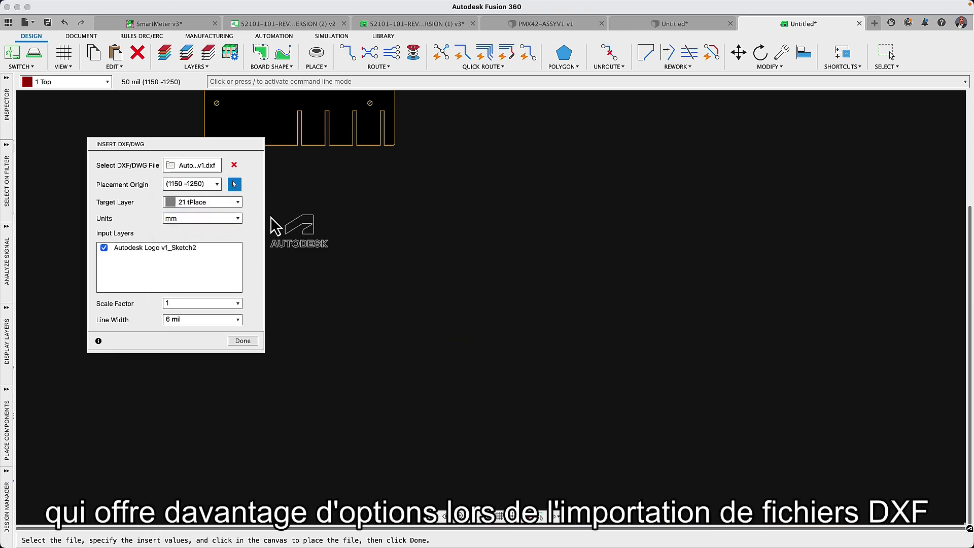
middle_click_drag(274, 224, 450, 473)
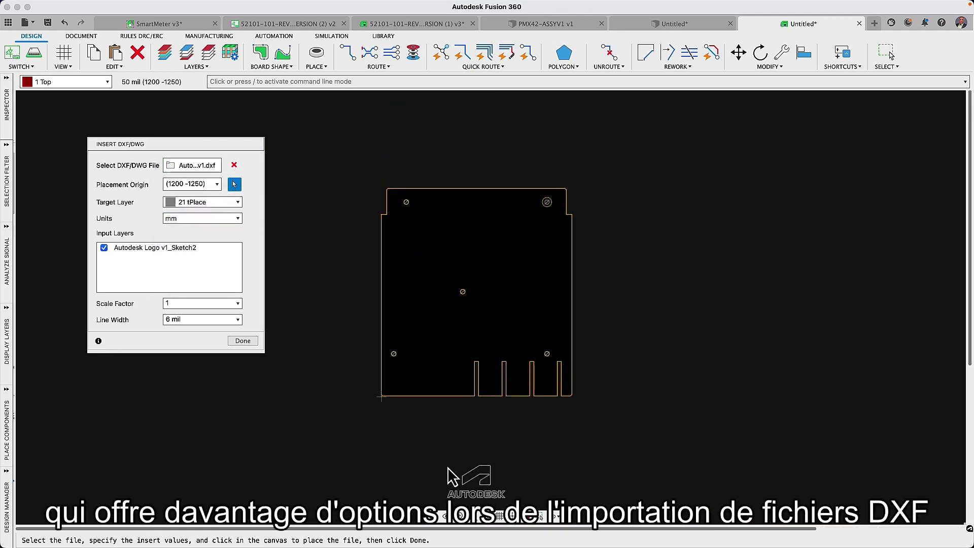
left_click(397, 361)
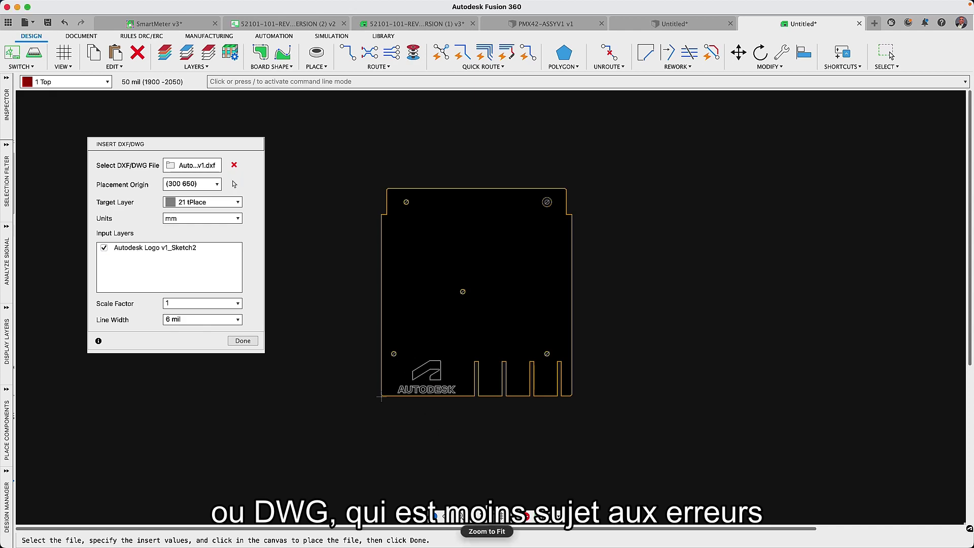
left_click(486, 523)
left_click(233, 340)
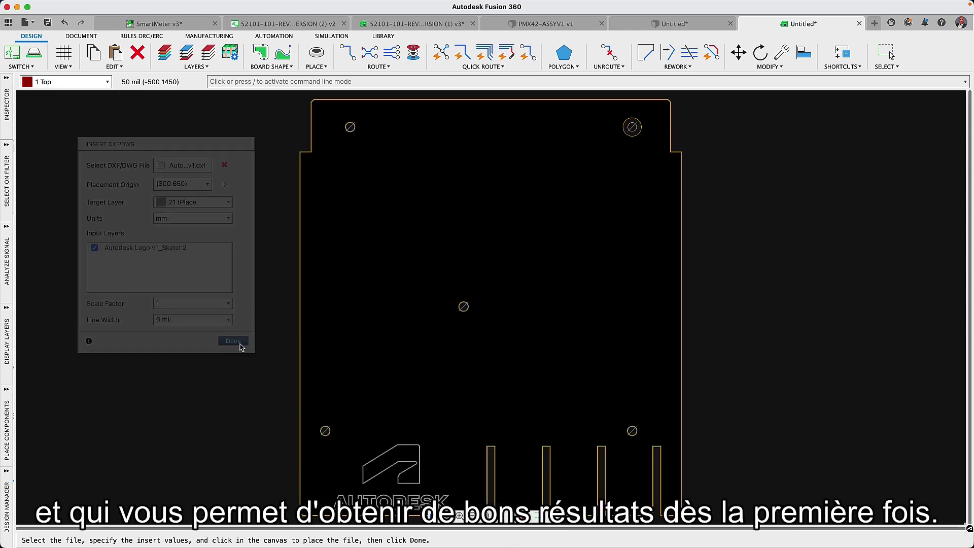
Switch to the other board design and hide all polygon pour fills
left_click(396, 24)
left_click(562, 67)
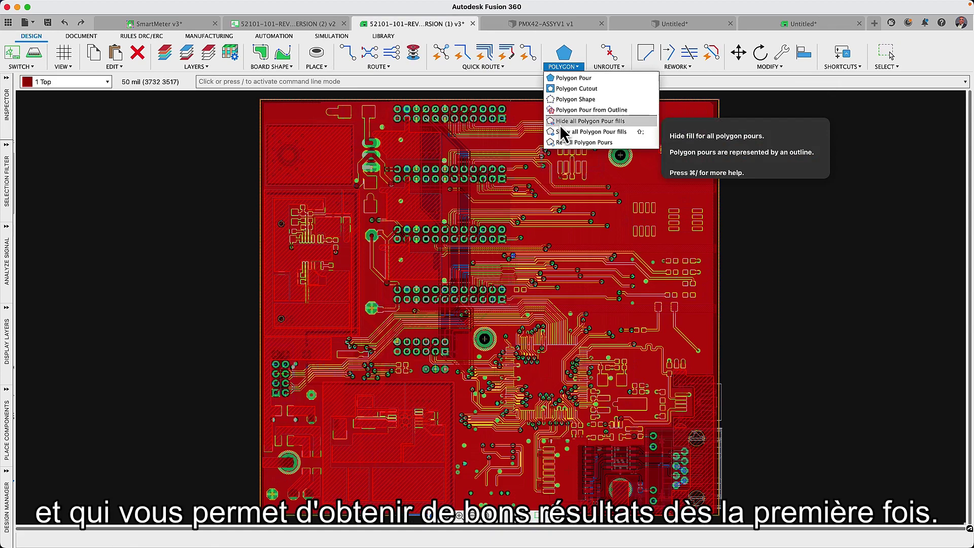
left_click(559, 127)
In the schematic, arrange the selected LEDs into a circle, then return to the board layout
left_click(287, 24)
left_click(739, 55)
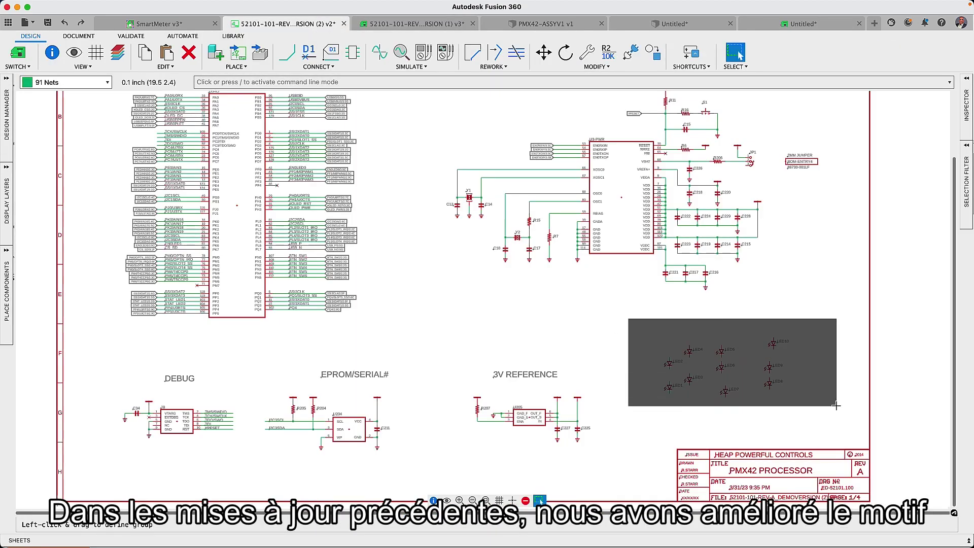
left_click(603, 67)
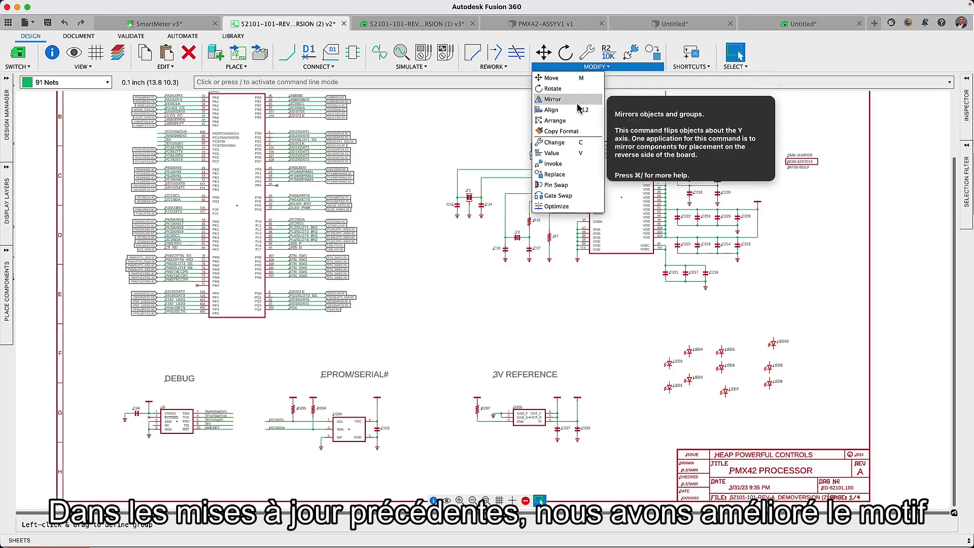
left_click(555, 120)
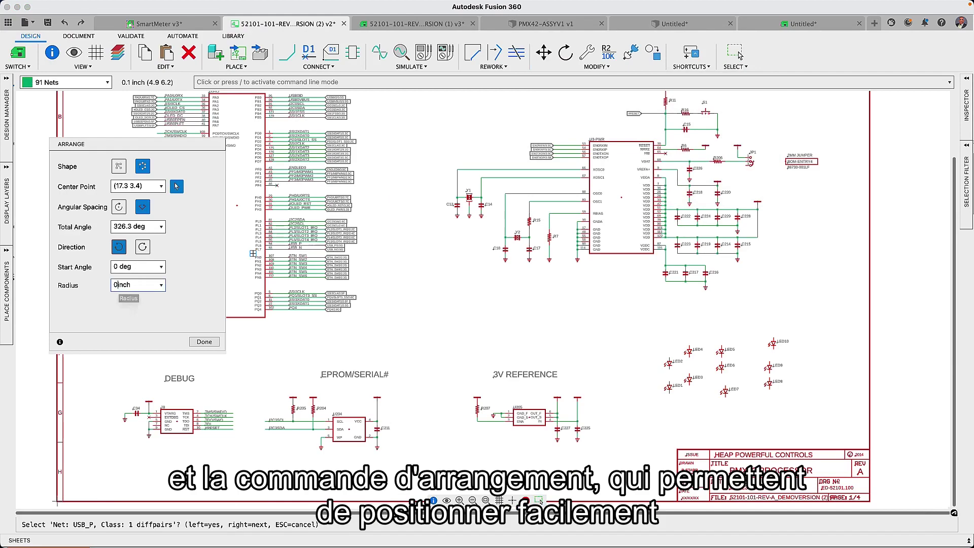
left_click(204, 342)
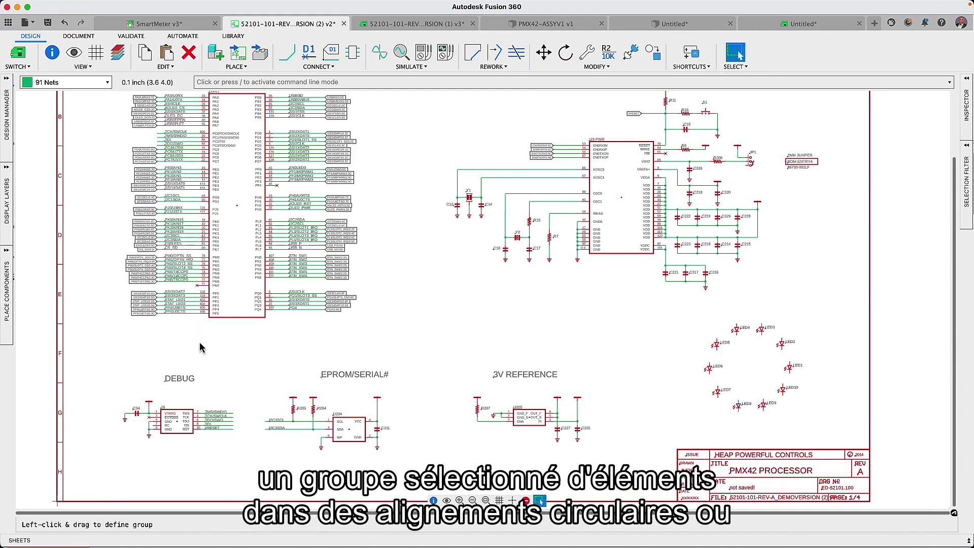
left_click(423, 26)
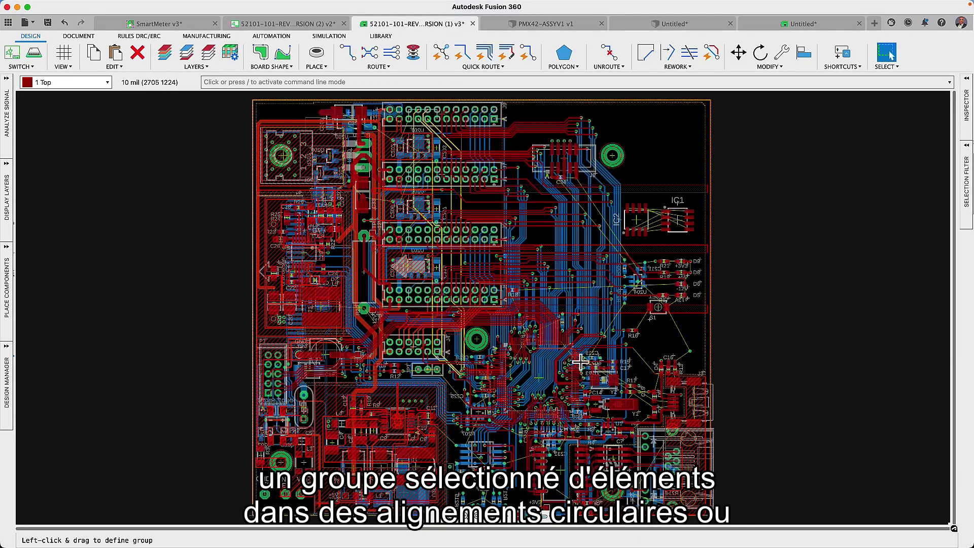
Start a via pattern centred on the airwire endpoint near C16, raising the quantity to 6
scroll(582, 341, "up", 3)
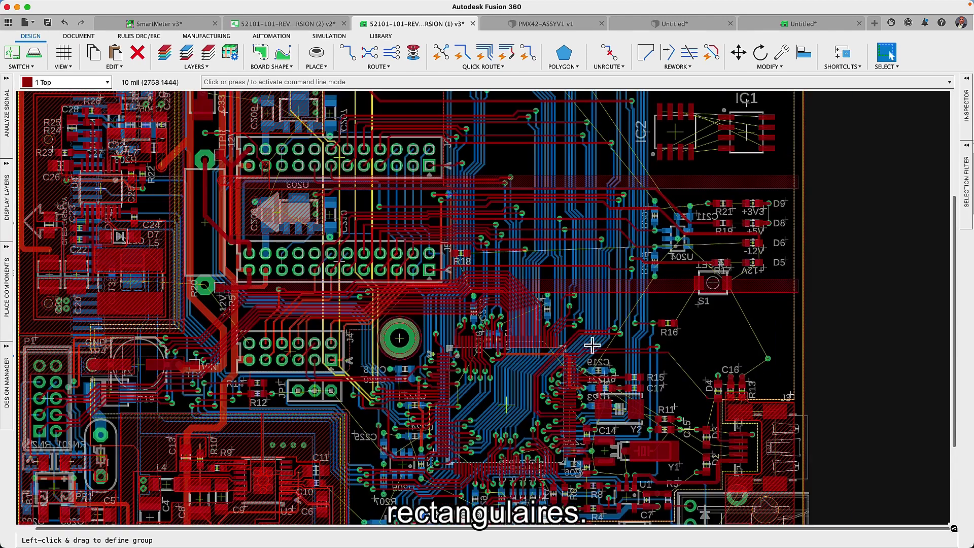
middle_click_drag(750, 339, 643, 276)
left_click_drag(640, 273, 675, 313)
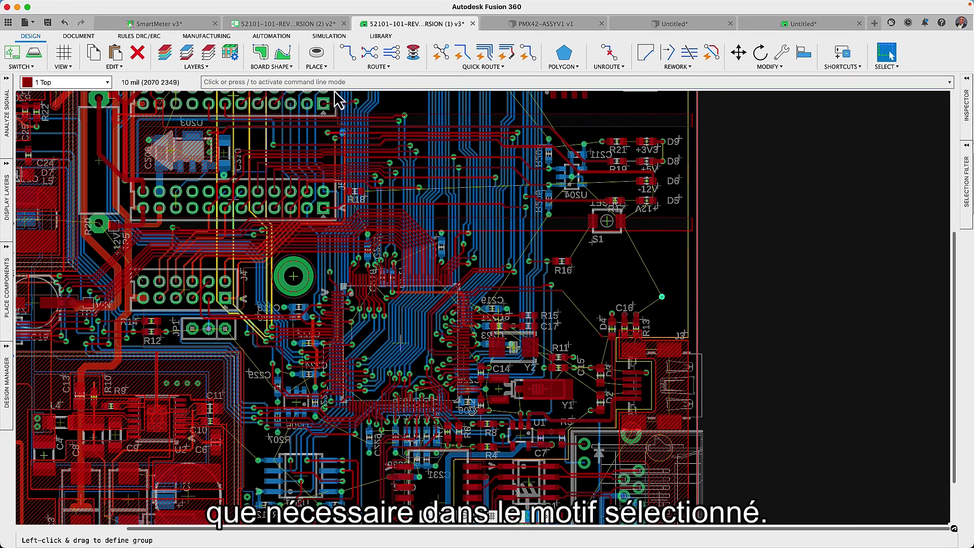
left_click(313, 67)
left_click(320, 112)
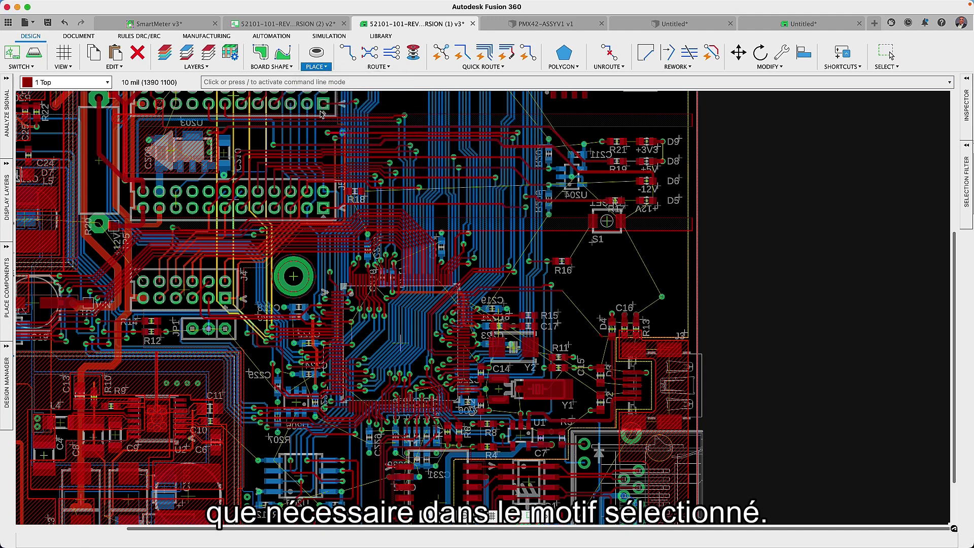
left_click(660, 295)
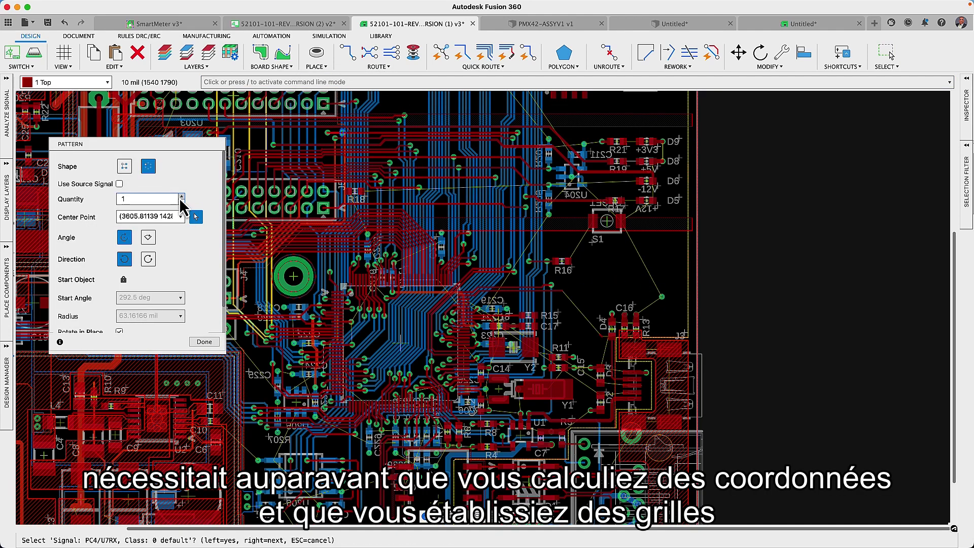
left_click(181, 197)
left_click(181, 197)
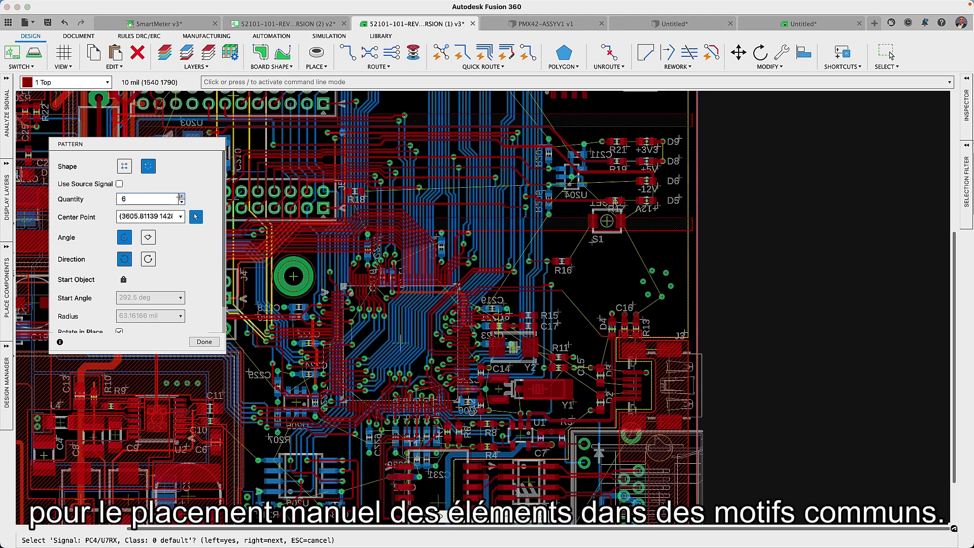
Try a 3-column by 2-row rectangular grid and Use Source Signal, then finish a circular ring of 7 vias
left_click(124, 165)
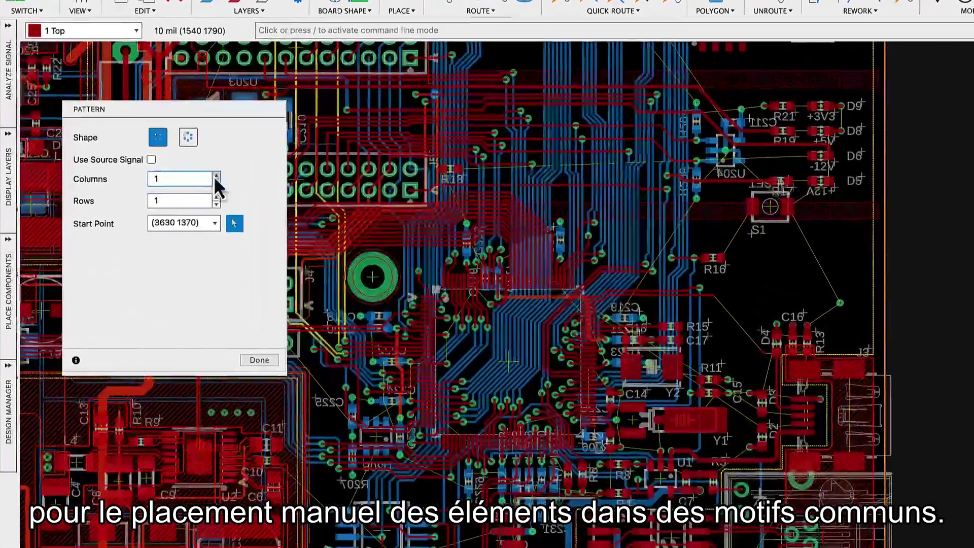
left_click(215, 175)
left_click(215, 176)
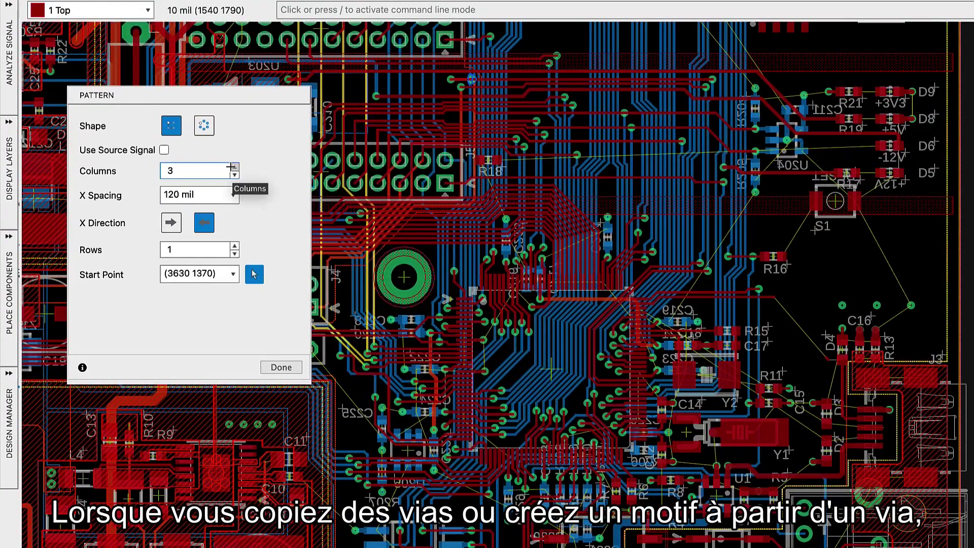
left_click(234, 245)
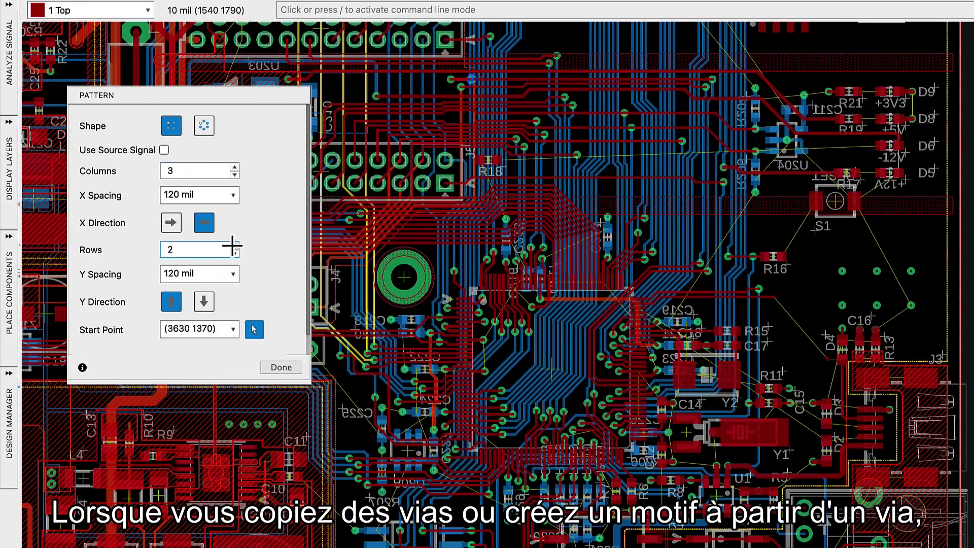
left_click(164, 150)
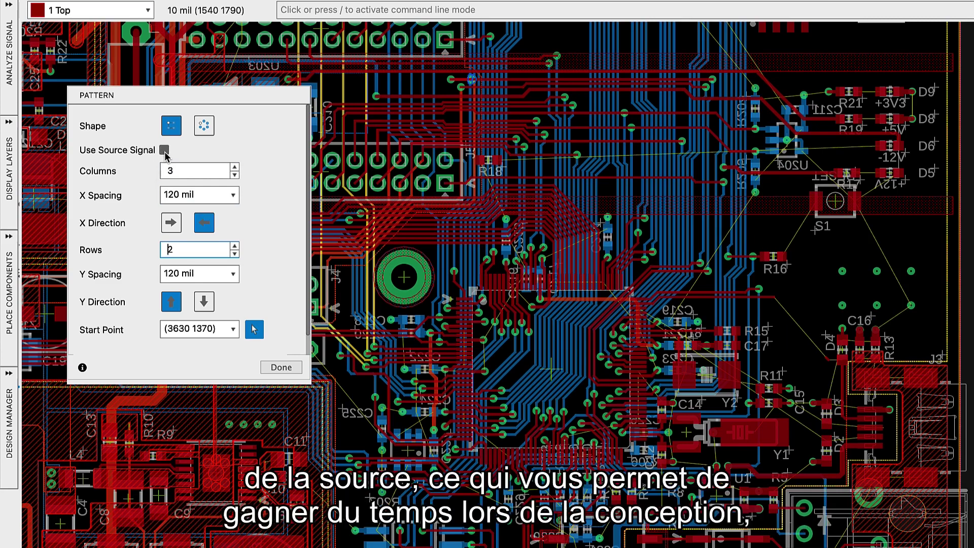
left_click(164, 150)
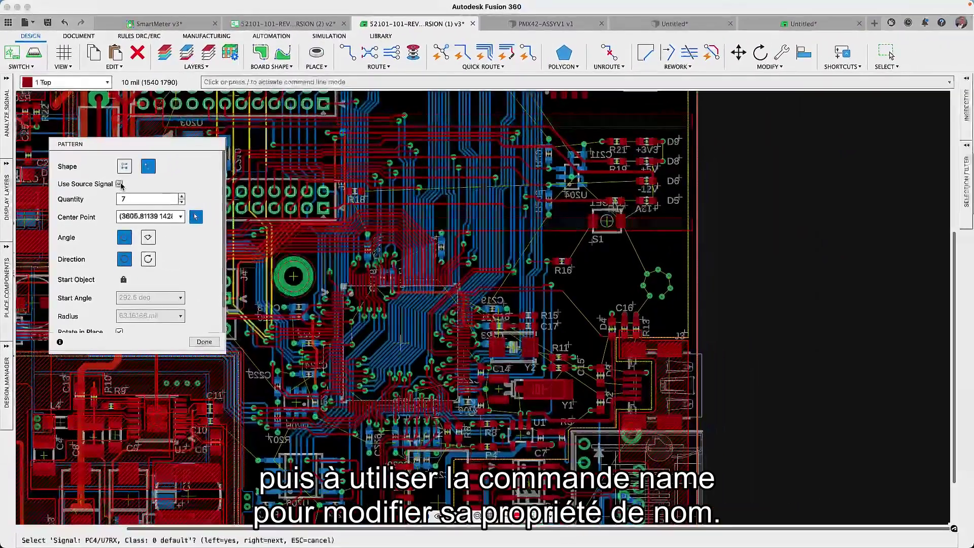
type("7")
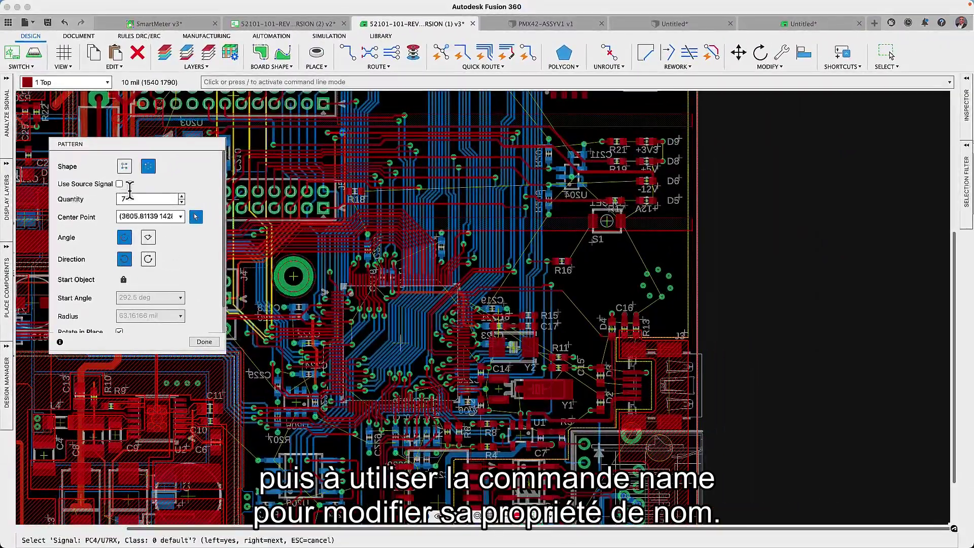
left_click(205, 343)
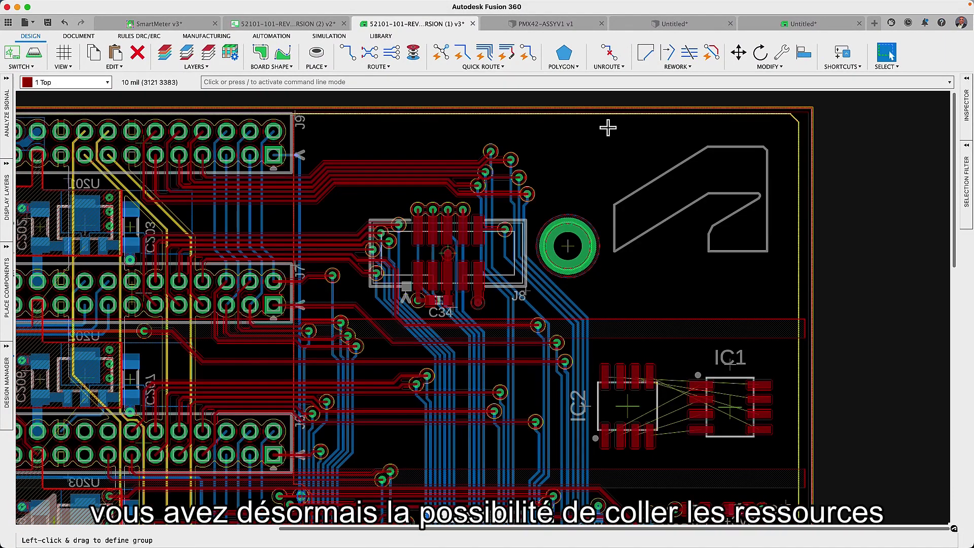
Paste the copied logo outline onto the 46 Milling layer, place it, and zoom to fit the board
left_click(116, 52)
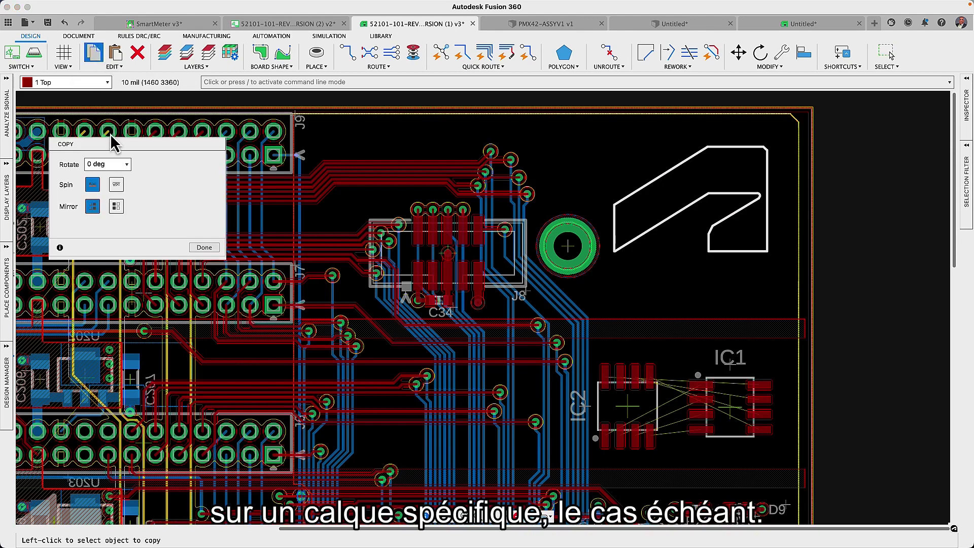
left_click(174, 164)
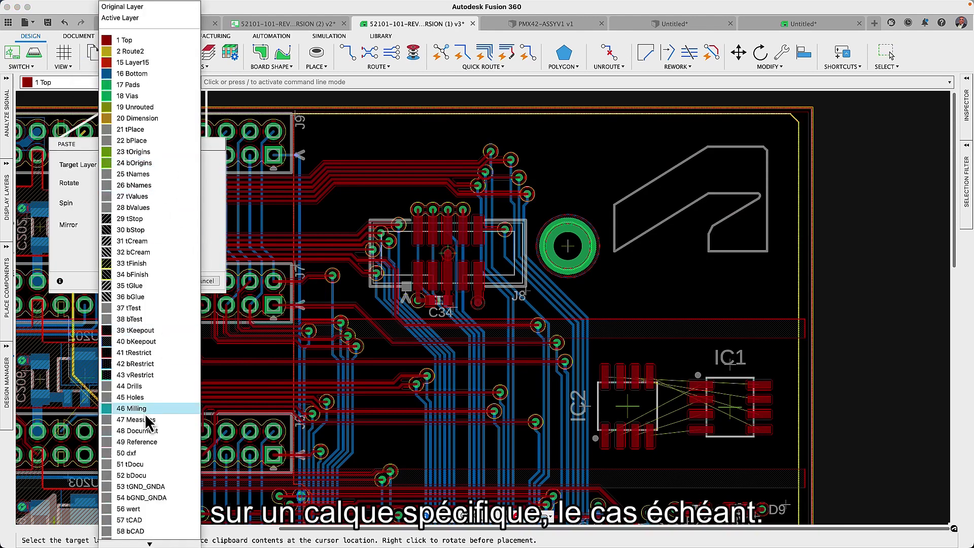
left_click(147, 398)
left_click(688, 196)
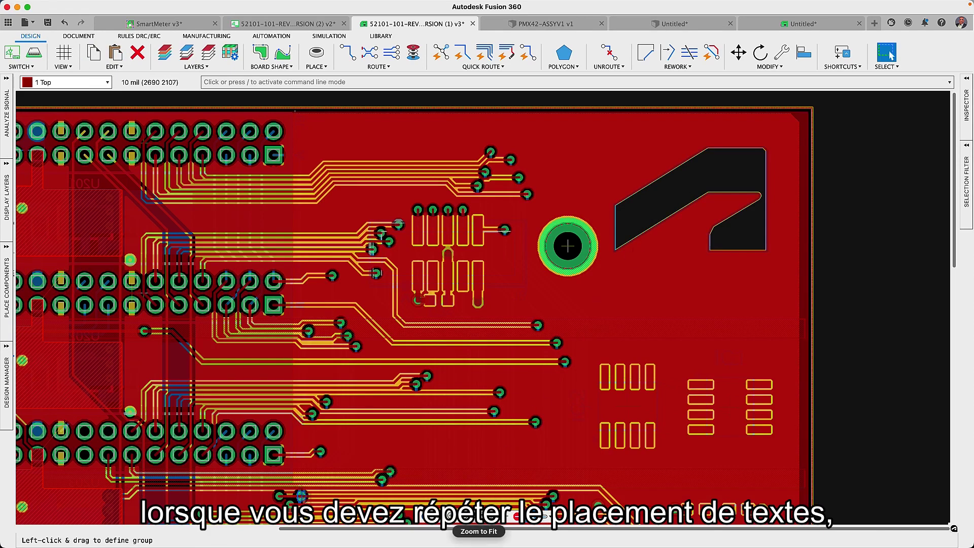
left_click(479, 519)
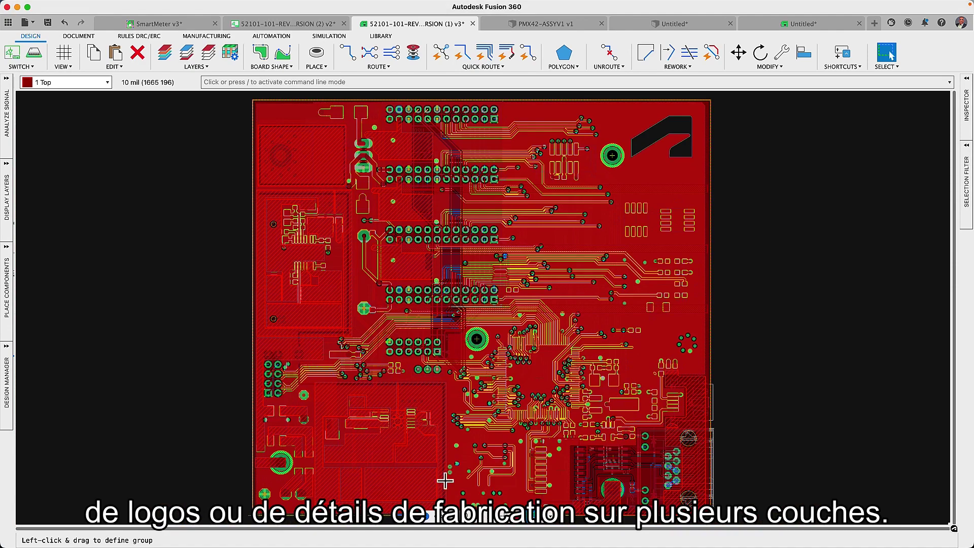
left_click(141, 36)
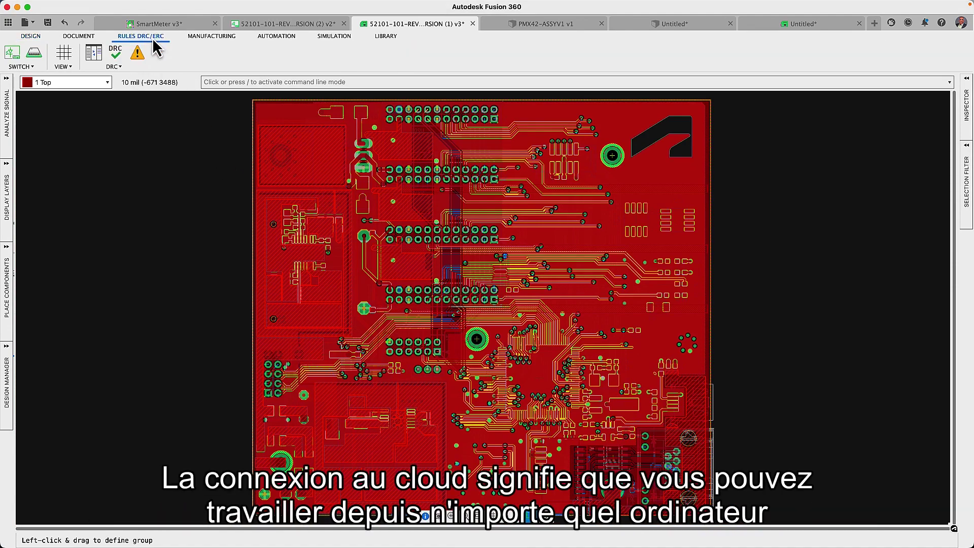
left_click(116, 51)
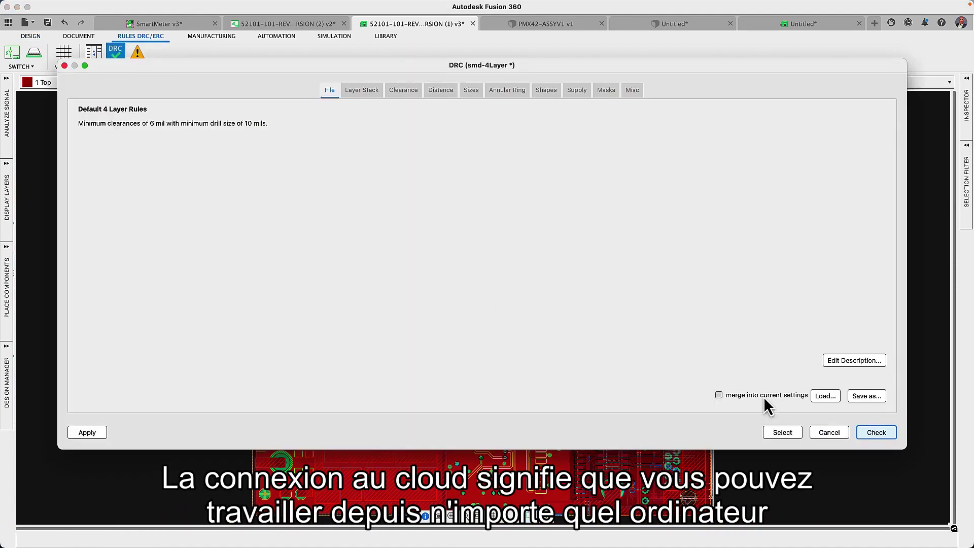
left_click(825, 395)
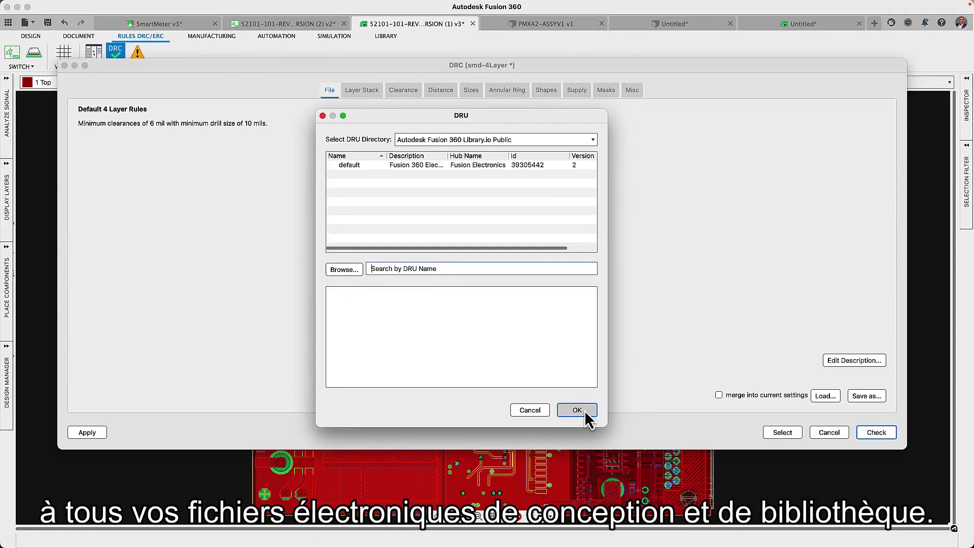
left_click(585, 412)
key("Escape")
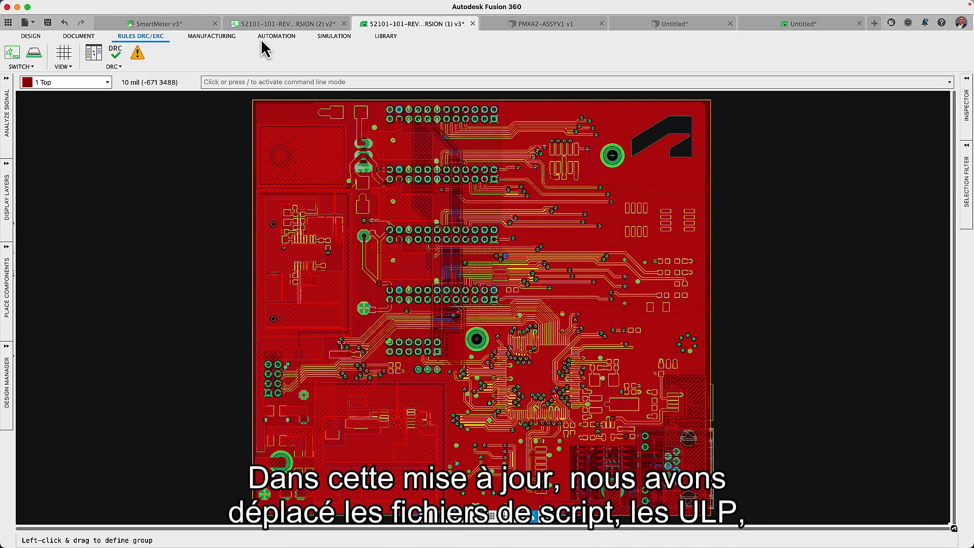
left_click(267, 39)
left_click(96, 52)
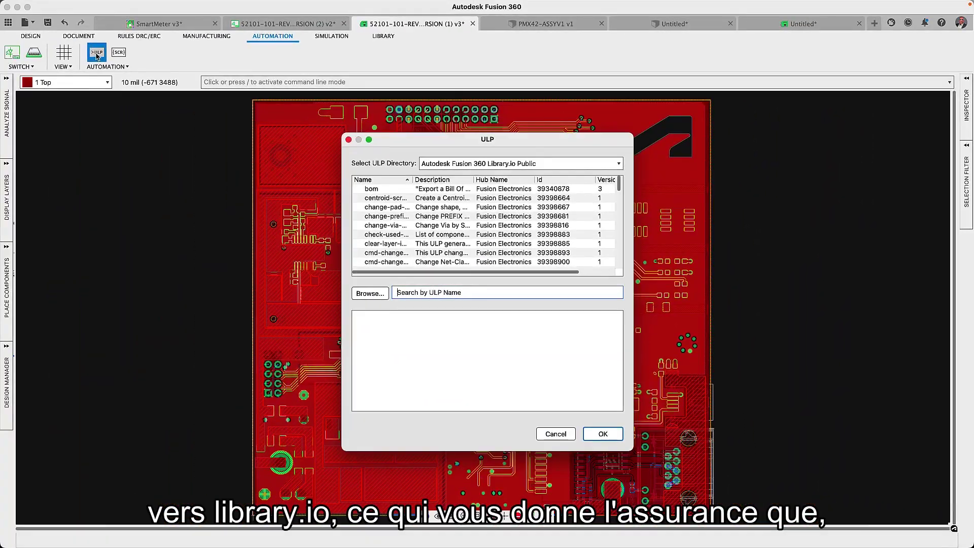
left_click(96, 55)
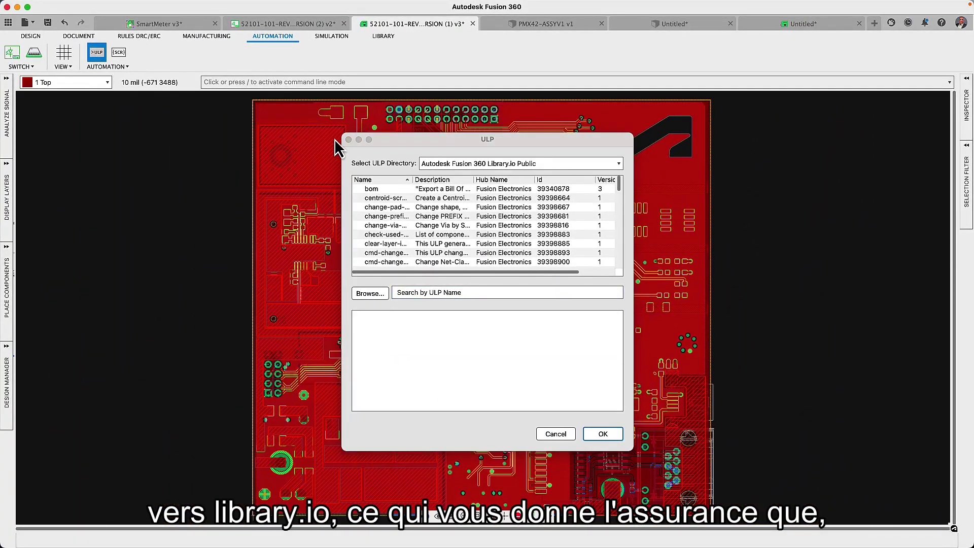
left_click(348, 139)
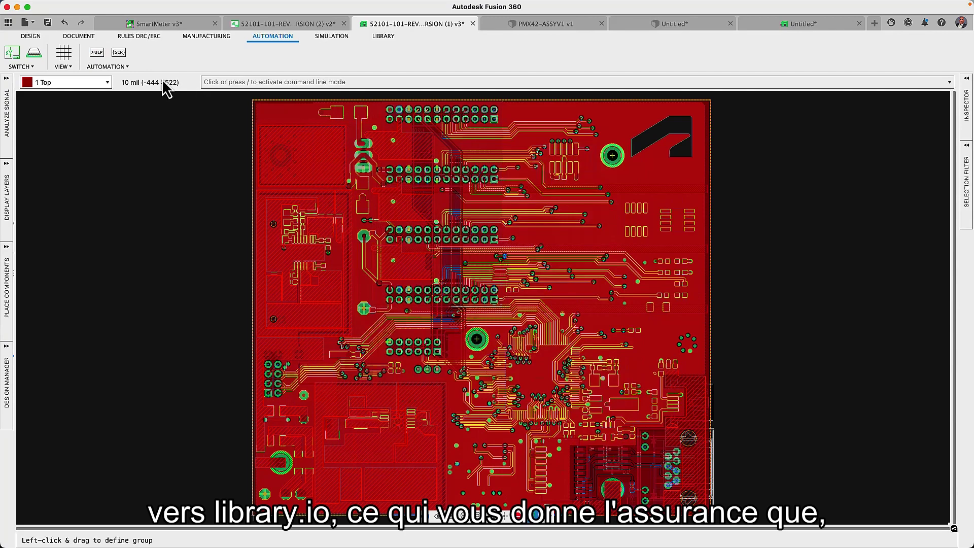
left_click(118, 53)
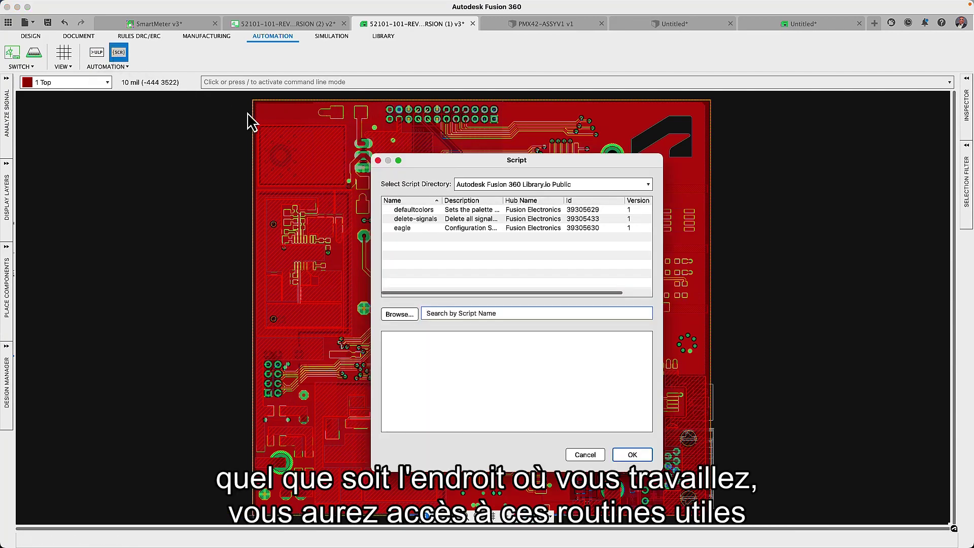
left_click(378, 160)
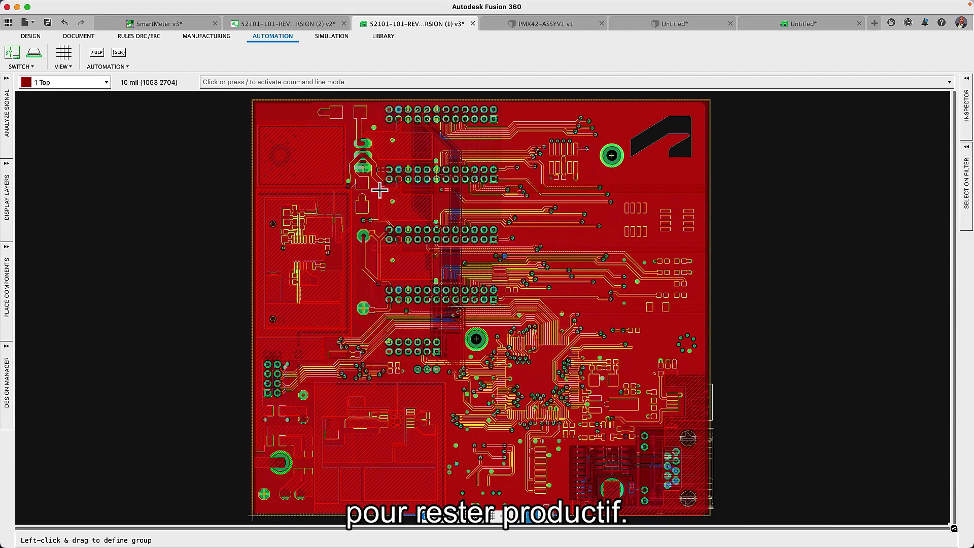
Convert the left side panels to tabs, view Display Layers, Place Components and Design Manager, then collapse them
left_click(6, 79)
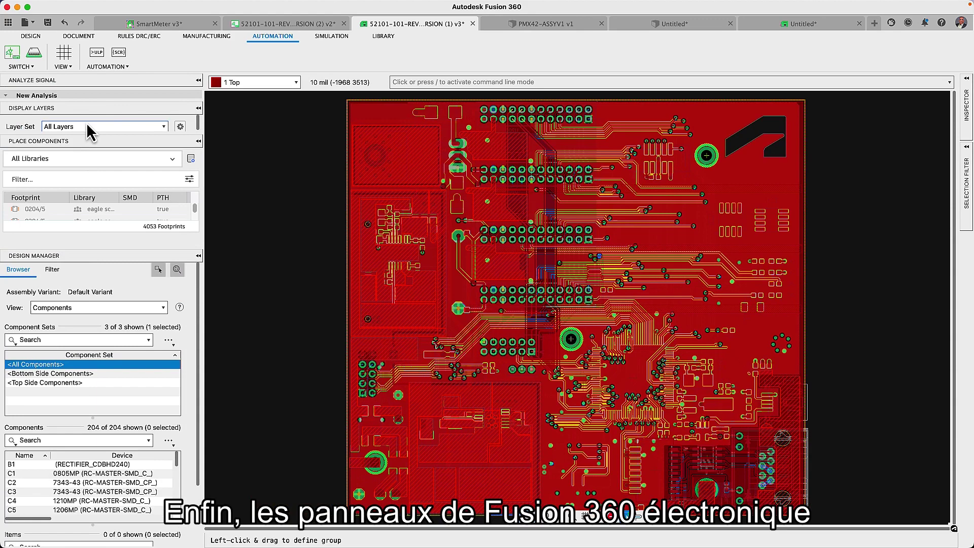
right_click(90, 83)
left_click(128, 163)
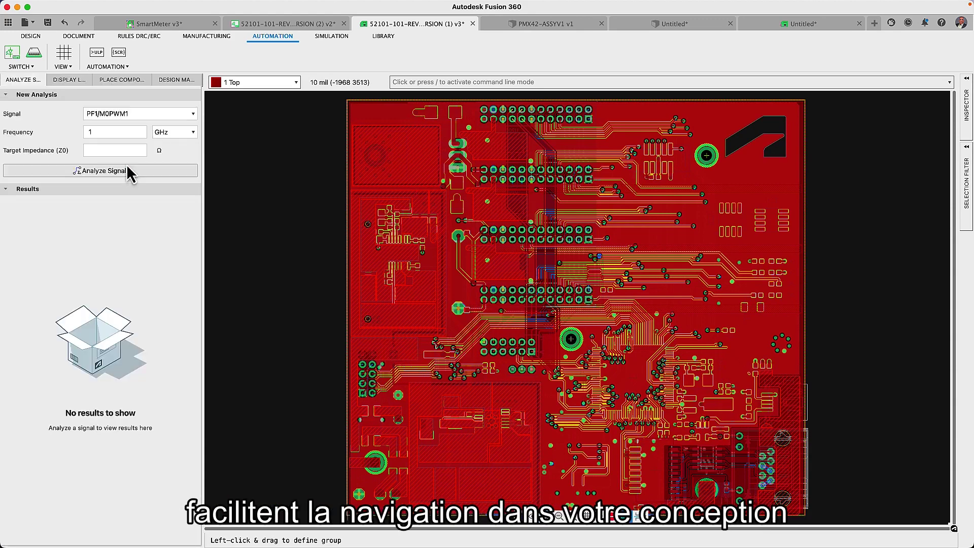
left_click(76, 80)
left_click(110, 80)
left_click(171, 82)
right_click(170, 81)
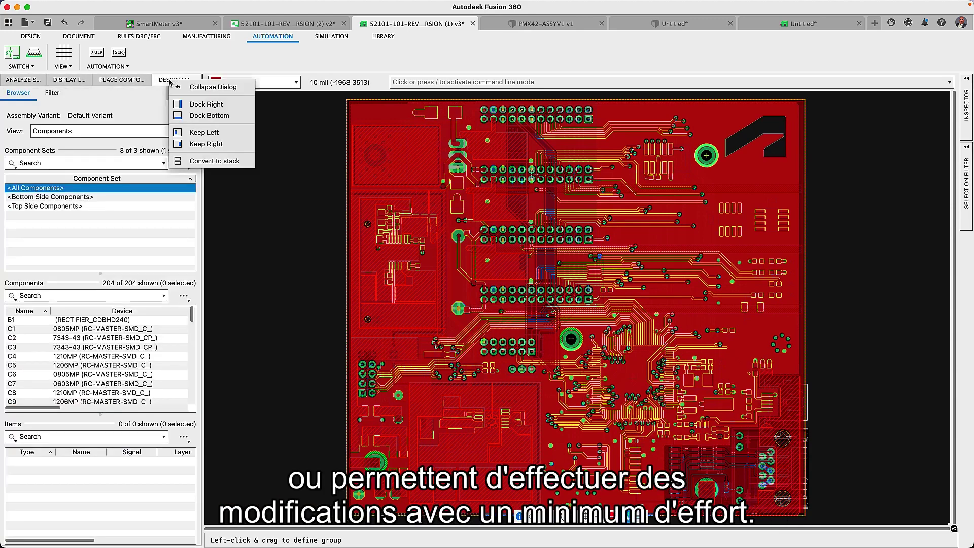
left_click(201, 92)
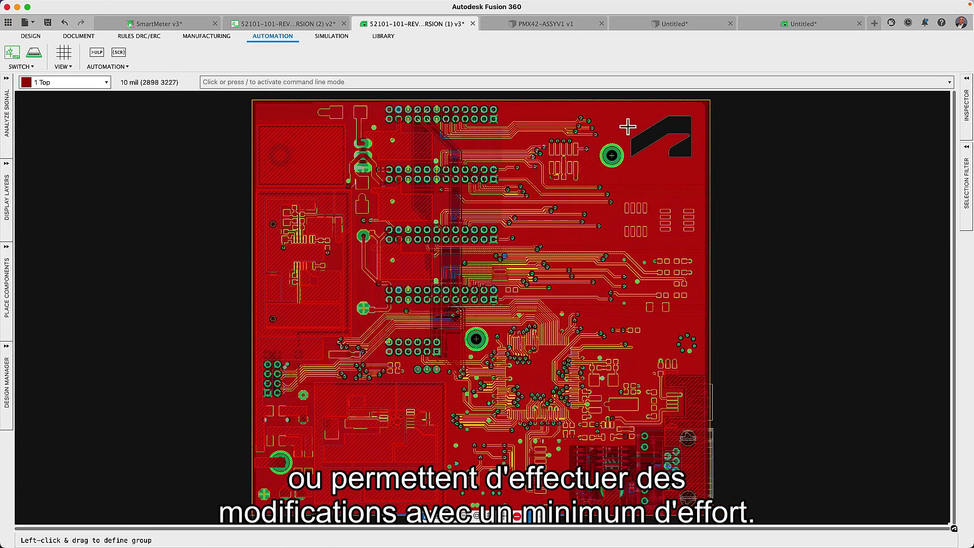
Convert the right-hand Inspector panels to tabs, back to a stack, and collapse them to the edge
left_click(967, 81)
right_click(926, 87)
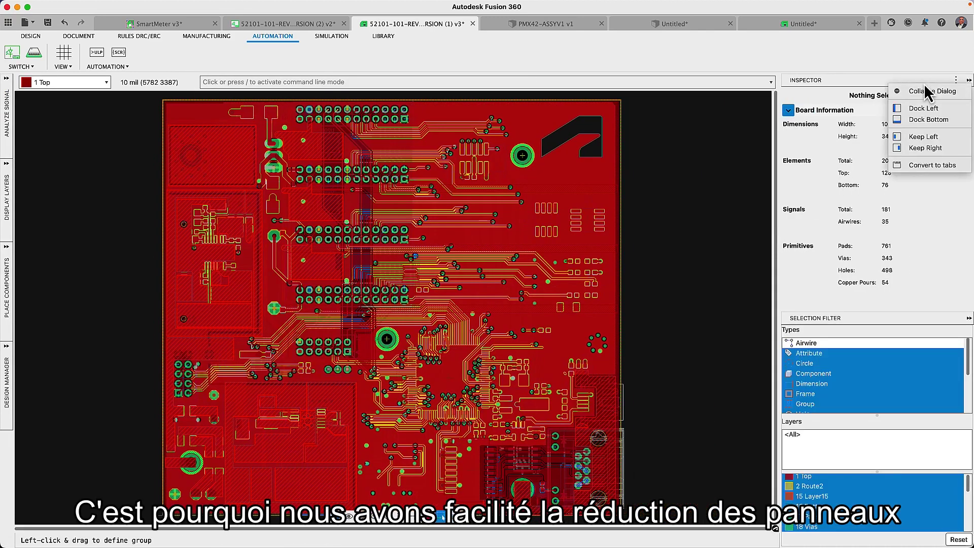
left_click(925, 163)
left_click(885, 81)
right_click(884, 82)
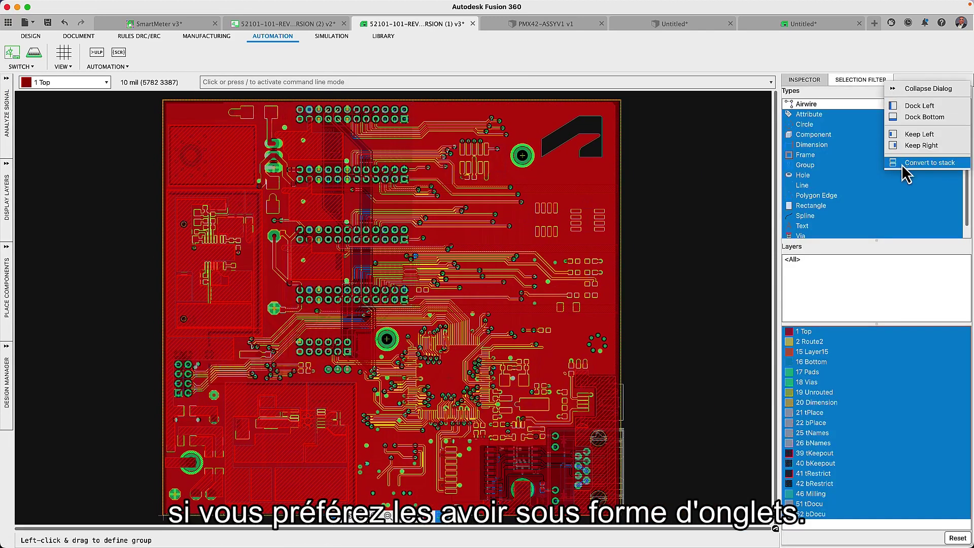
left_click(926, 162)
left_click(969, 81)
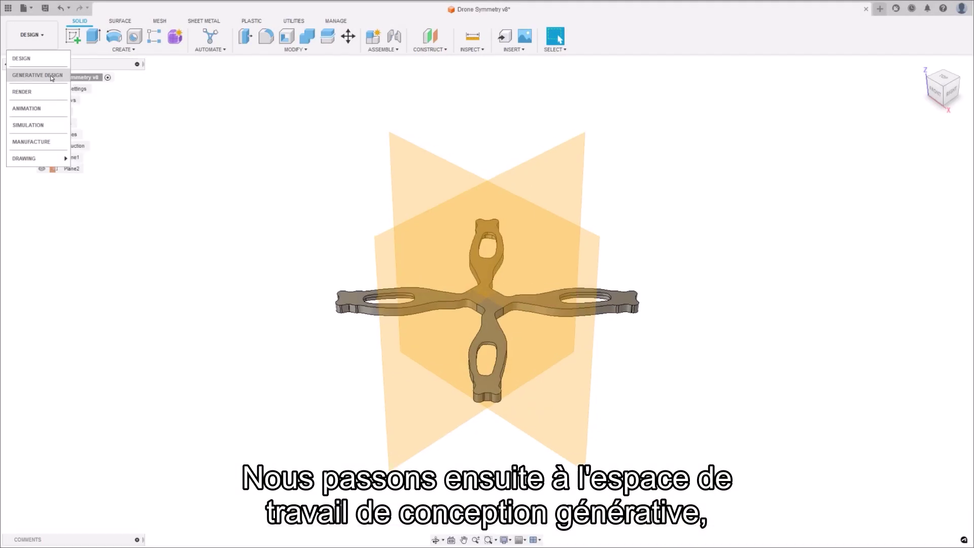
In Generative Design, add two symmetry planes to the drone study
left_click(51, 78)
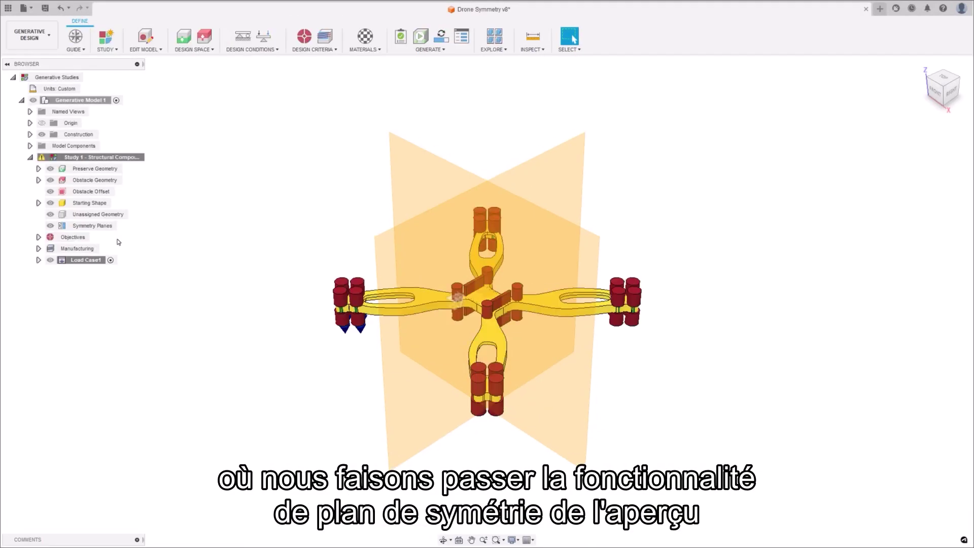
double_click(92, 226)
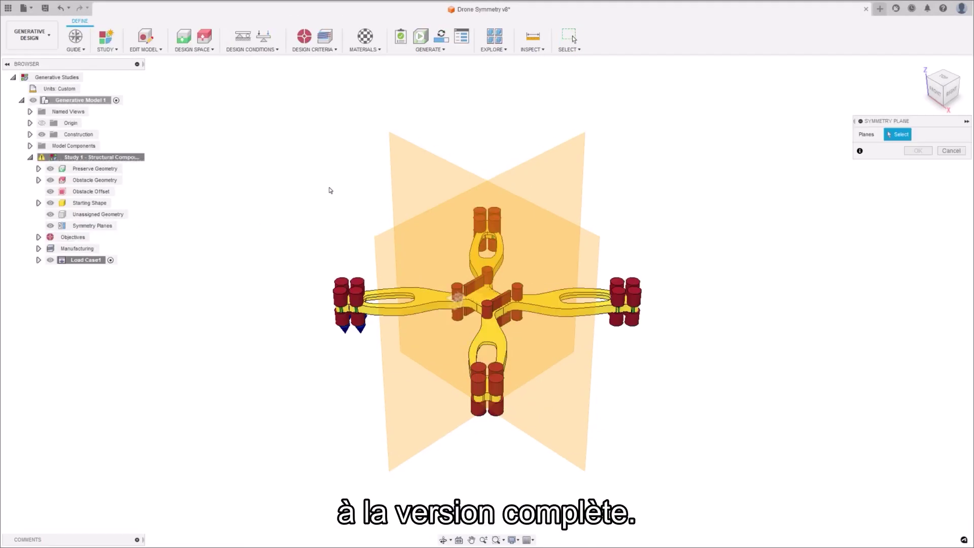
left_click(431, 178)
left_click(487, 339)
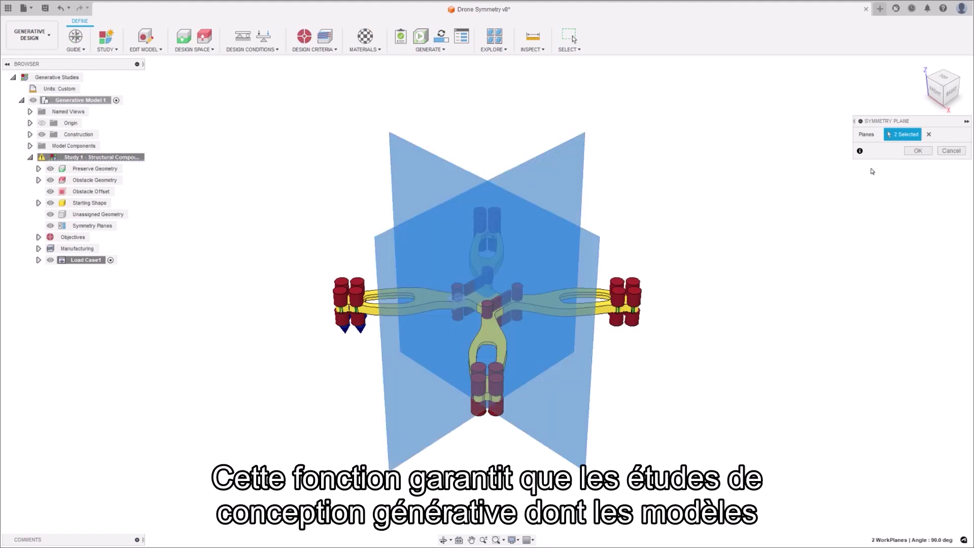
key("Return")
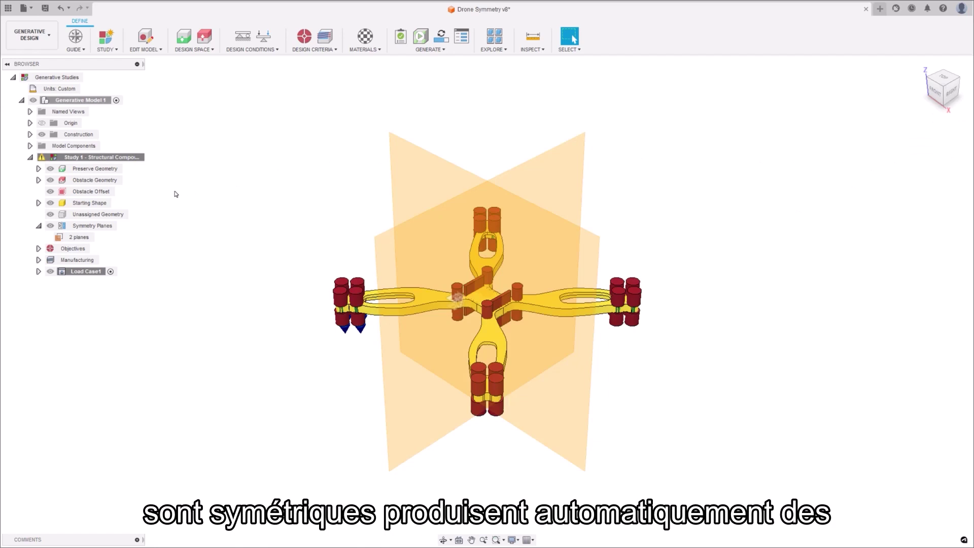
Generate the study, then check in Explore that Outcome 1 is marked symmetrical
left_click(441, 36)
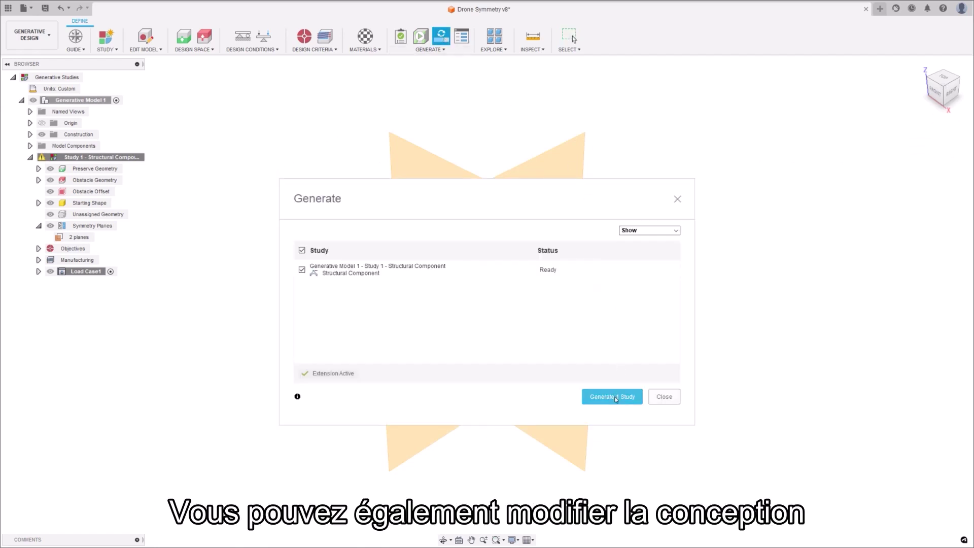
left_click(617, 398)
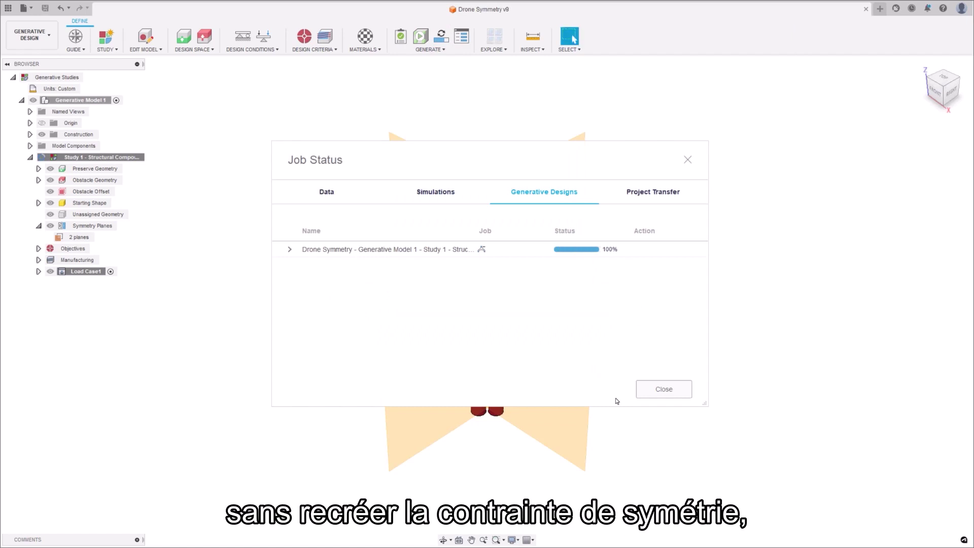
left_click(288, 249)
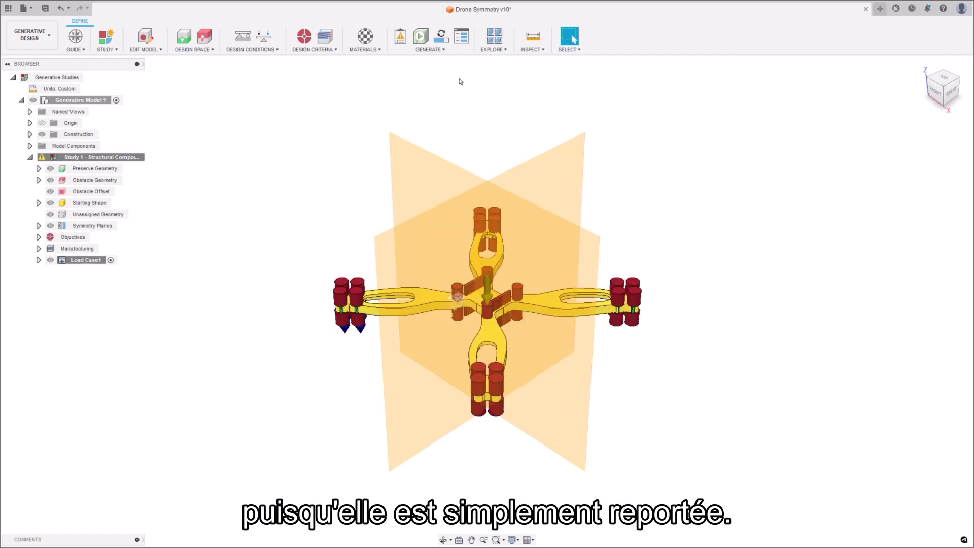
left_click(494, 37)
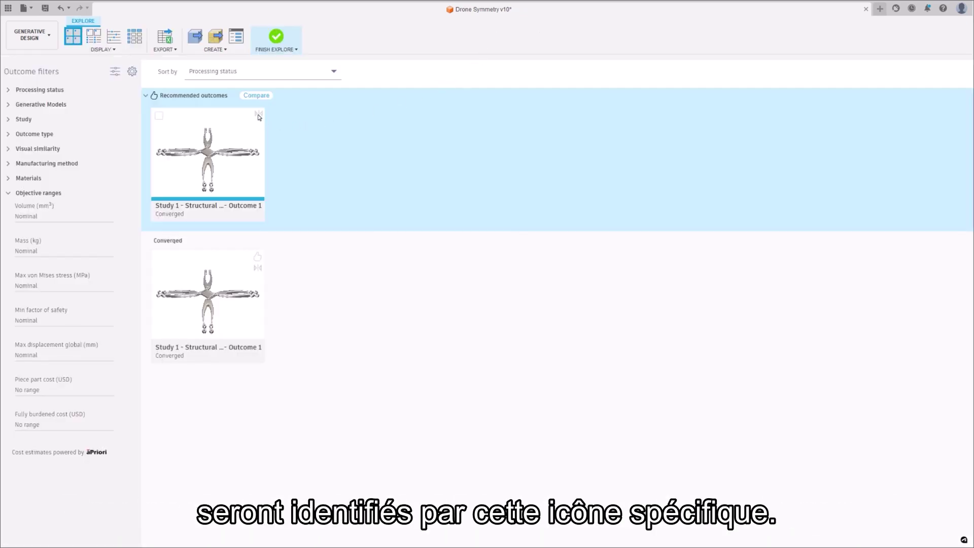
mouse_move(259, 117)
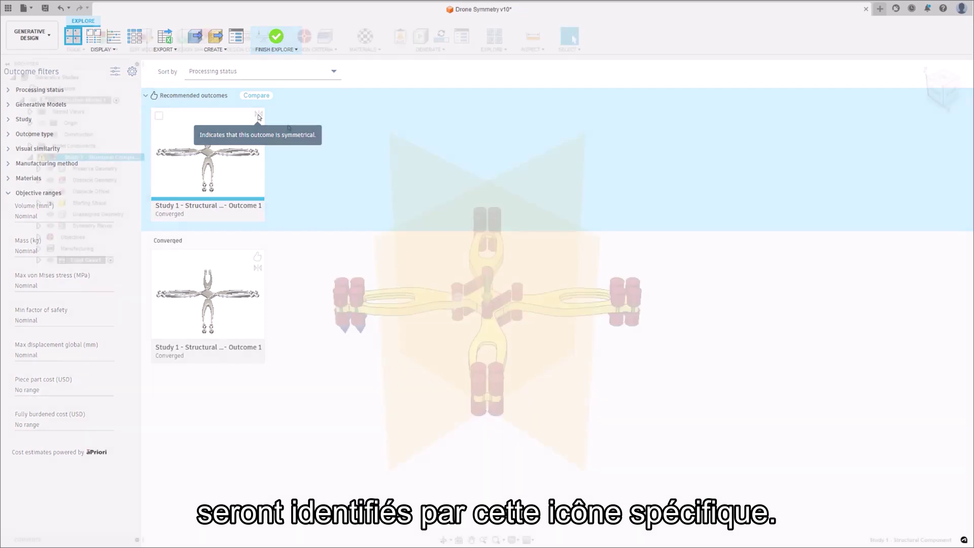
Set Study 1's resolution to Low and briefly review the generated drone outcomes
right_click(111, 158)
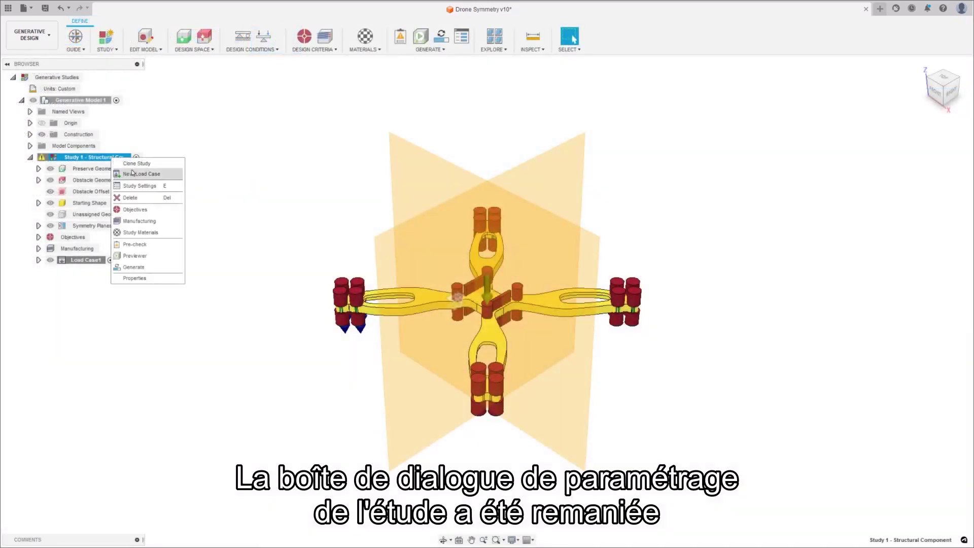
left_click(138, 187)
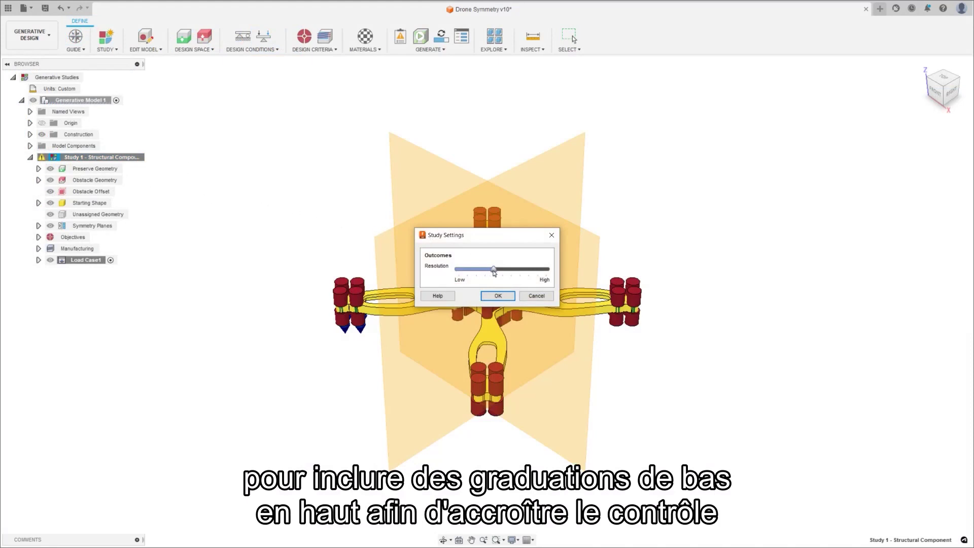
left_click_drag(480, 272, 470, 273)
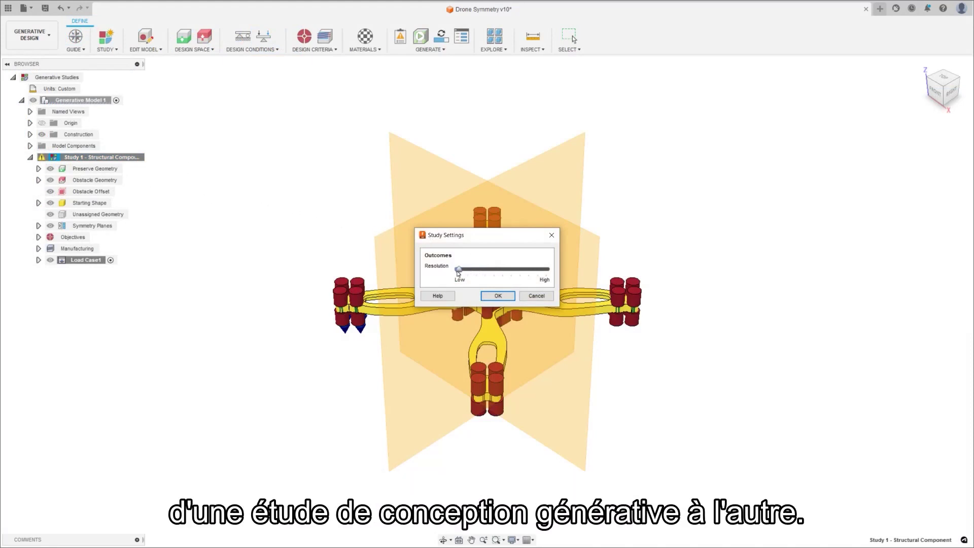
left_click(487, 295)
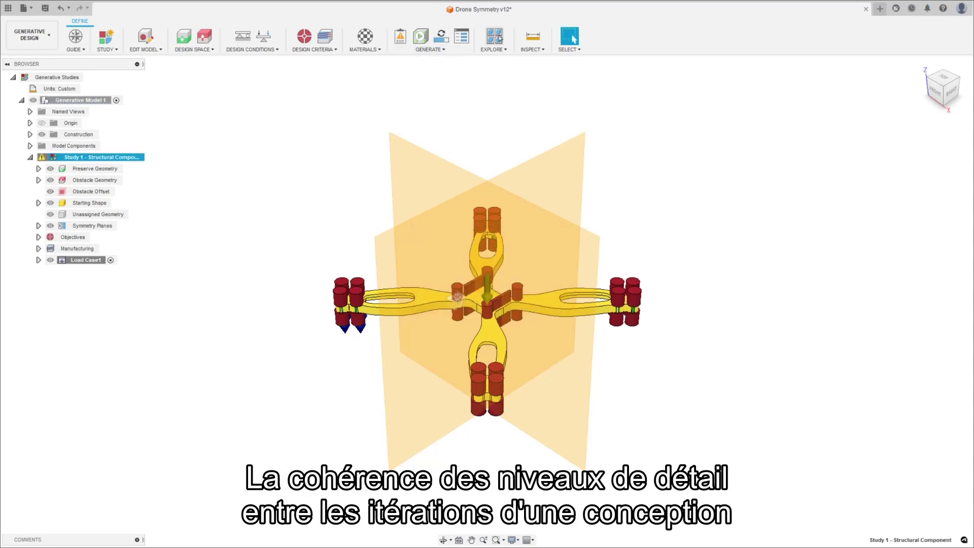
left_click(498, 38)
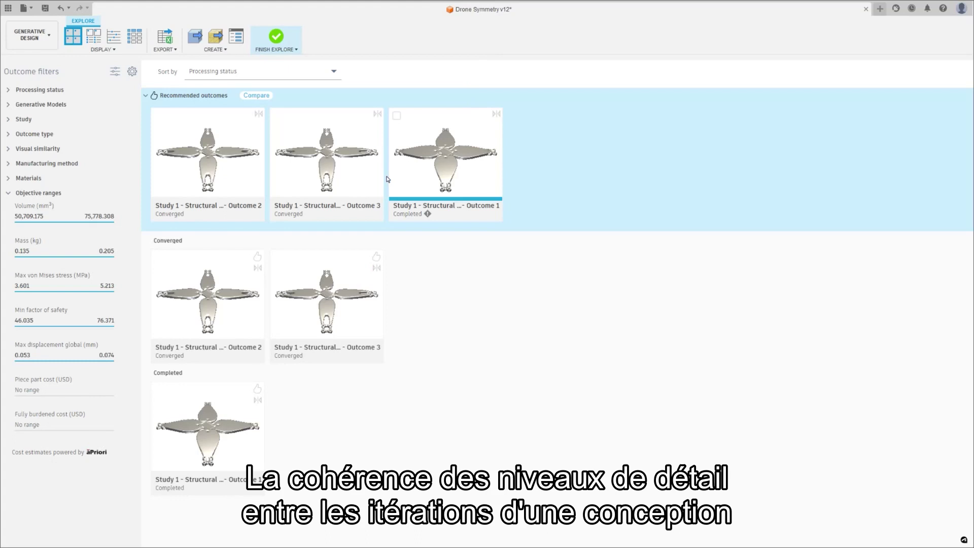
left_click(276, 37)
Raise Study 1's resolution to High and regenerate the study
right_click(112, 161)
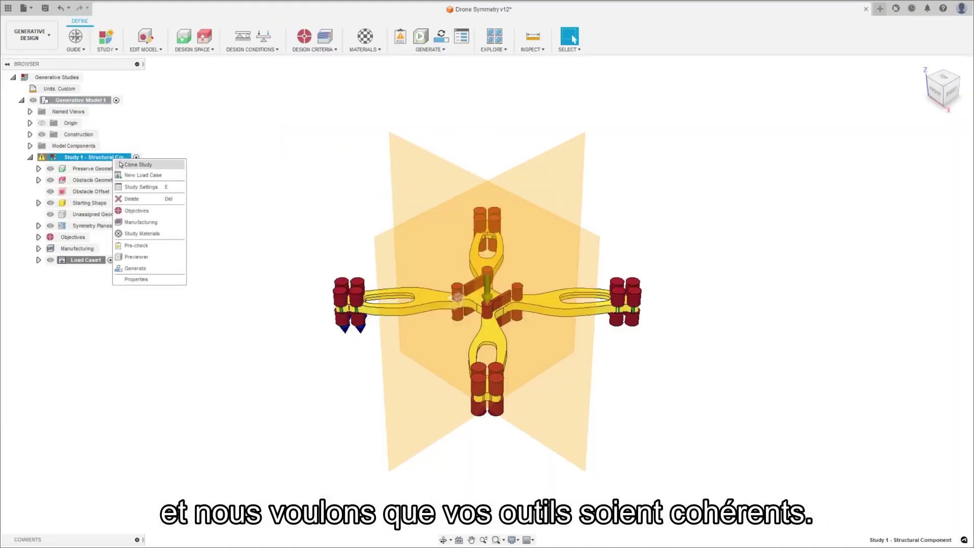
left_click(141, 187)
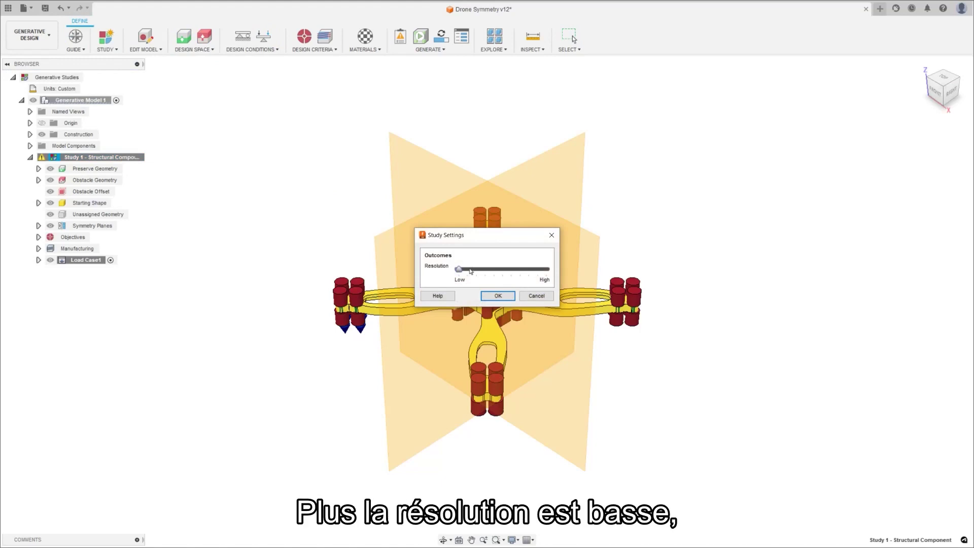
left_click_drag(458, 270, 537, 270)
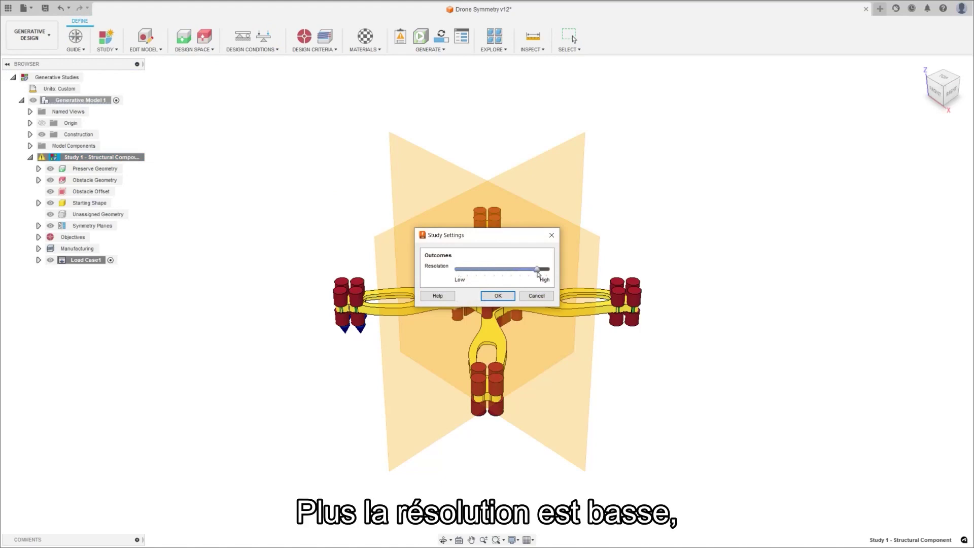
left_click(498, 296)
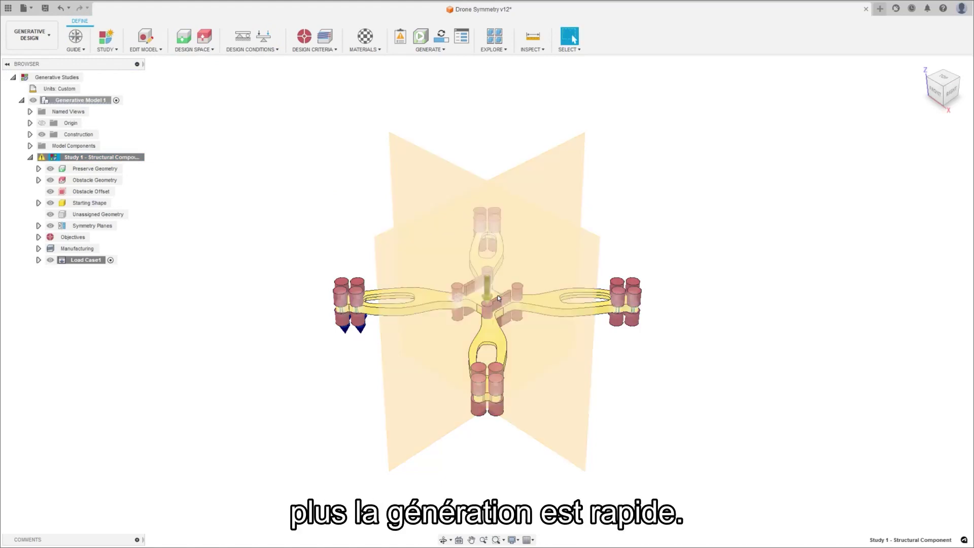
left_click(441, 36)
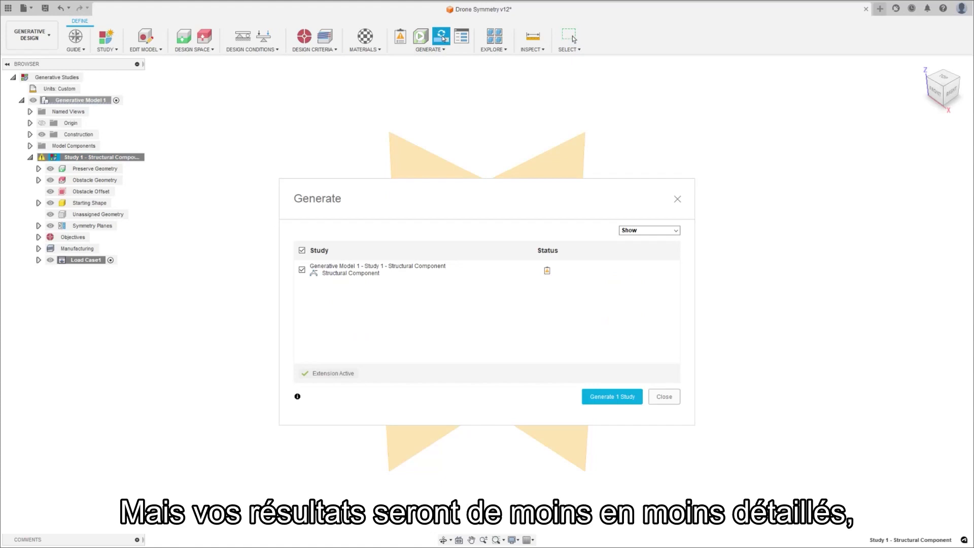
left_click(612, 396)
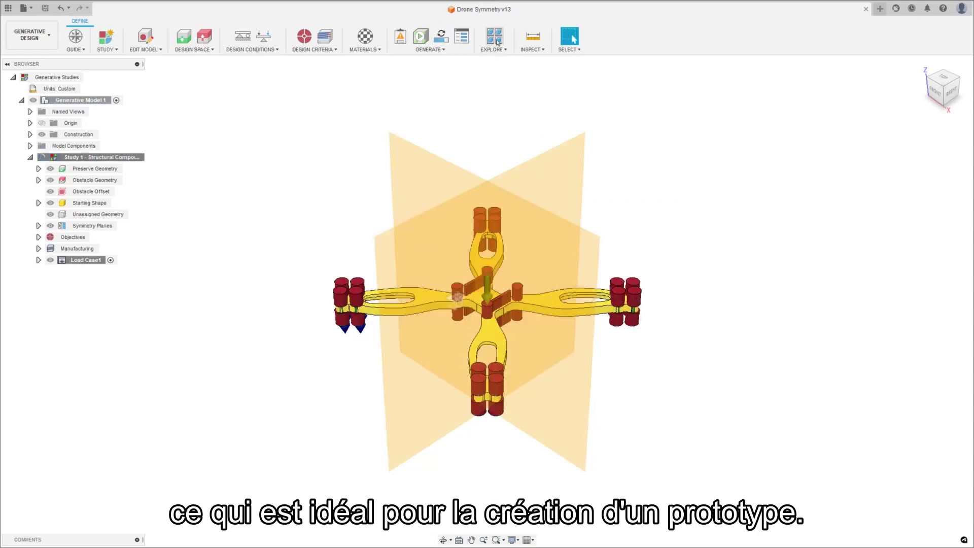
Open Outcome 2 in full view from the outcomes, then finish the outcome view
left_click(496, 38)
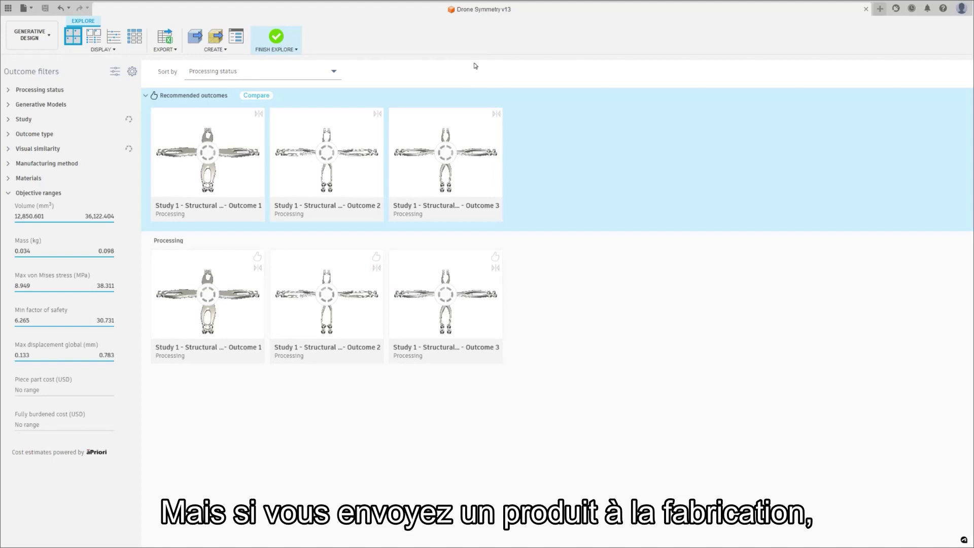
double_click(354, 132)
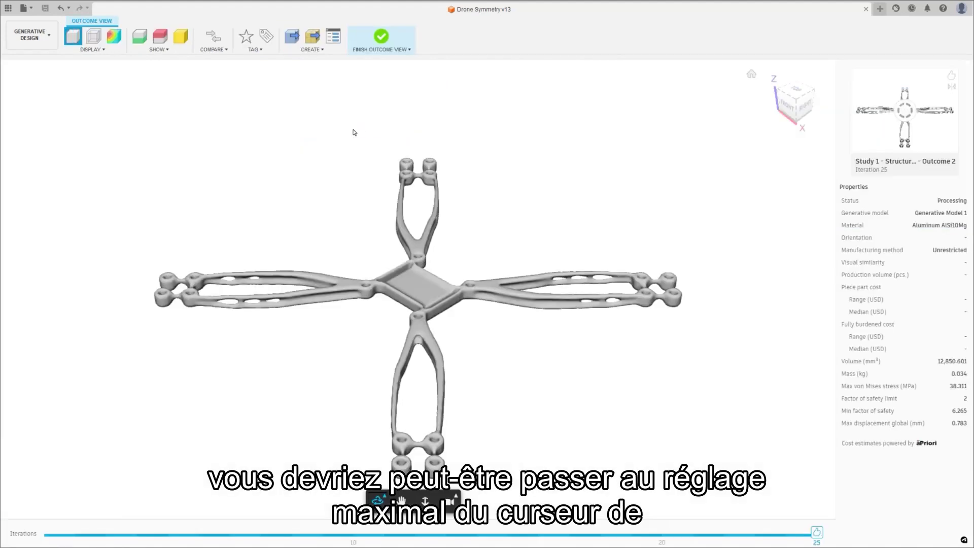
left_click(381, 37)
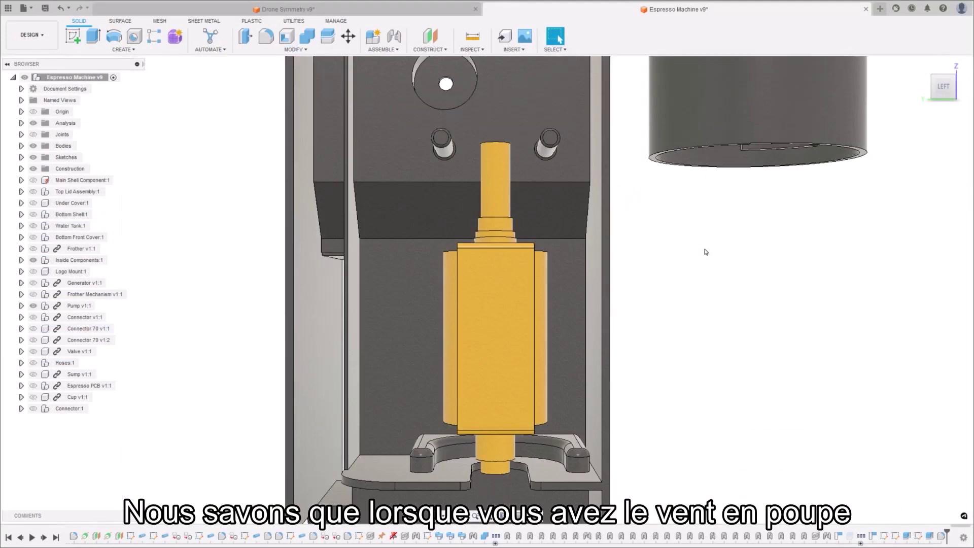
Generate Automated Modeling shapes linking the motor and both pin faces while avoiding the shaft body
left_click(210, 37)
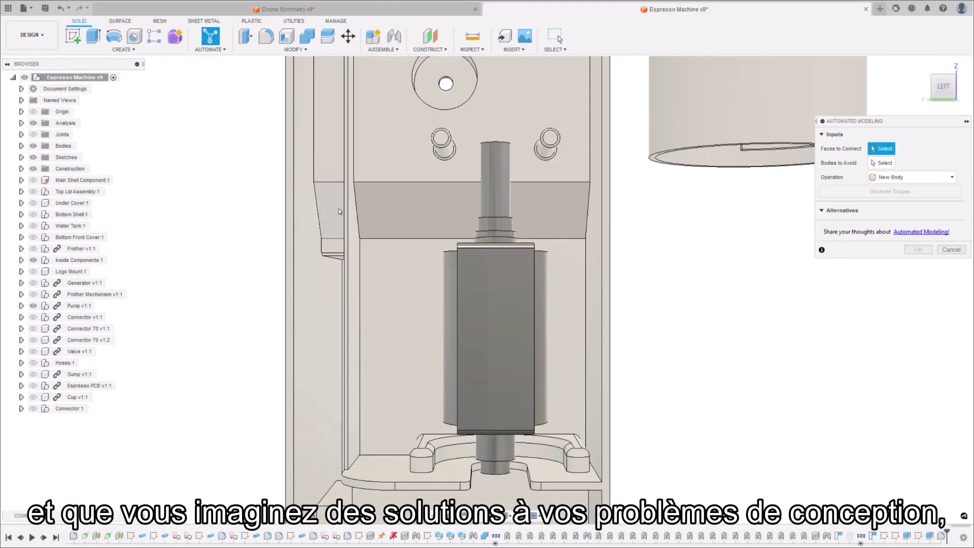
left_click(448, 294)
left_click(444, 151)
left_click(545, 154)
left_click(882, 163)
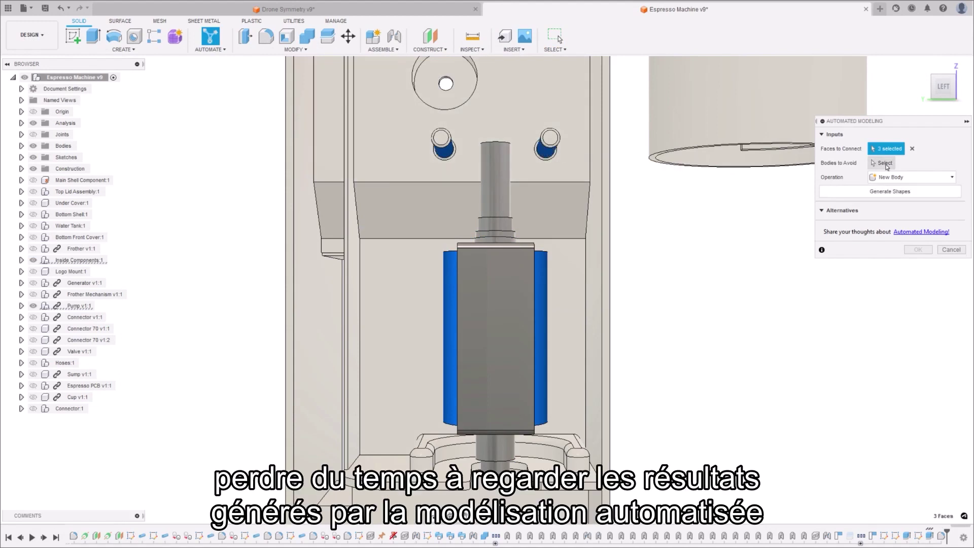
left_click(517, 274)
left_click(887, 206)
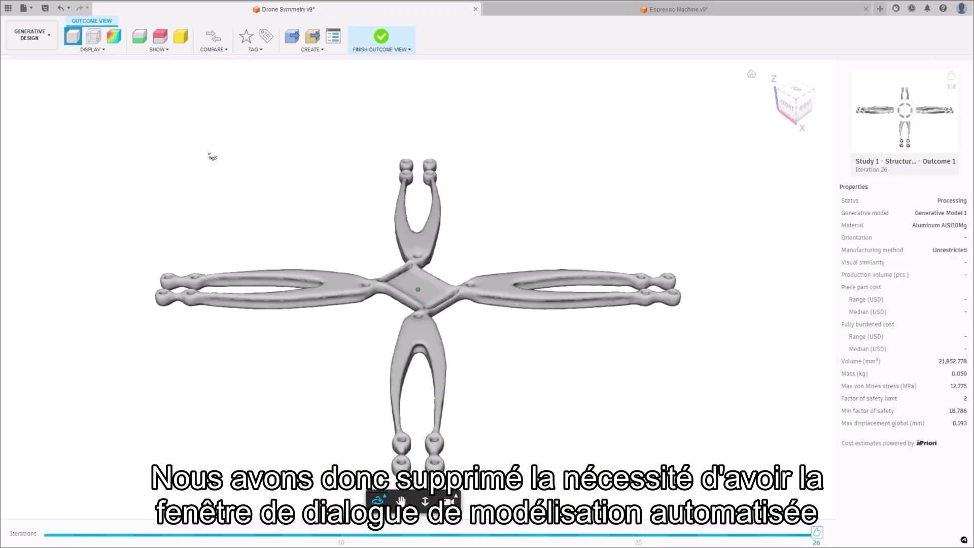
Fine-tune Alternative 1's shape and accept it as a new body
middle_click_drag(212, 158, 215, 197, "shift")
left_click(703, 10)
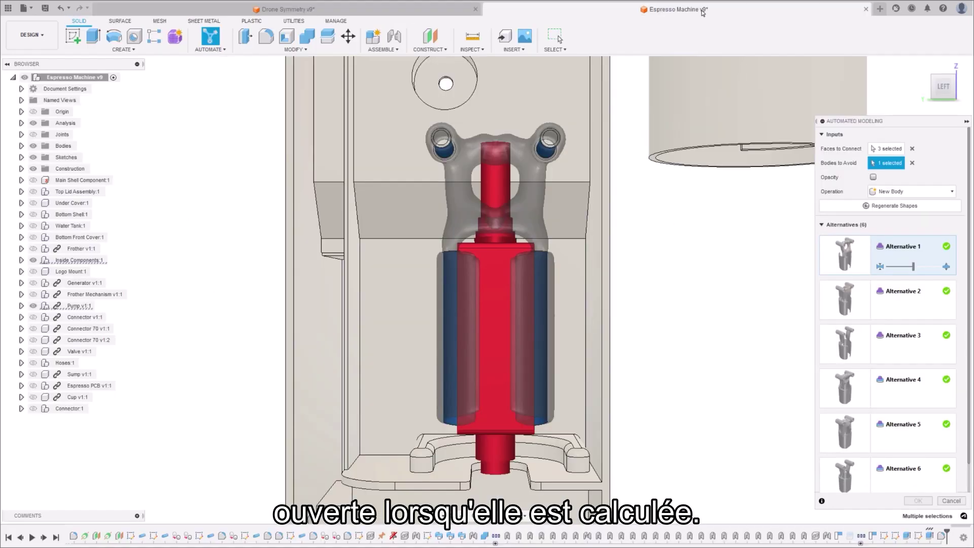
left_click_drag(907, 268, 895, 269)
left_click(909, 501)
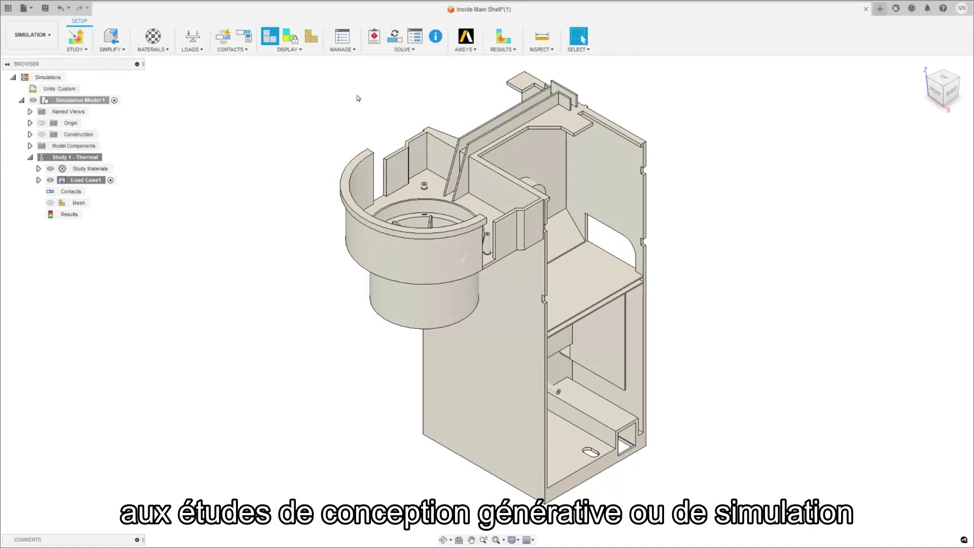
Attempt to solve the thermal study, then hide Adapter:1 and run a pre-check
left_click(374, 36)
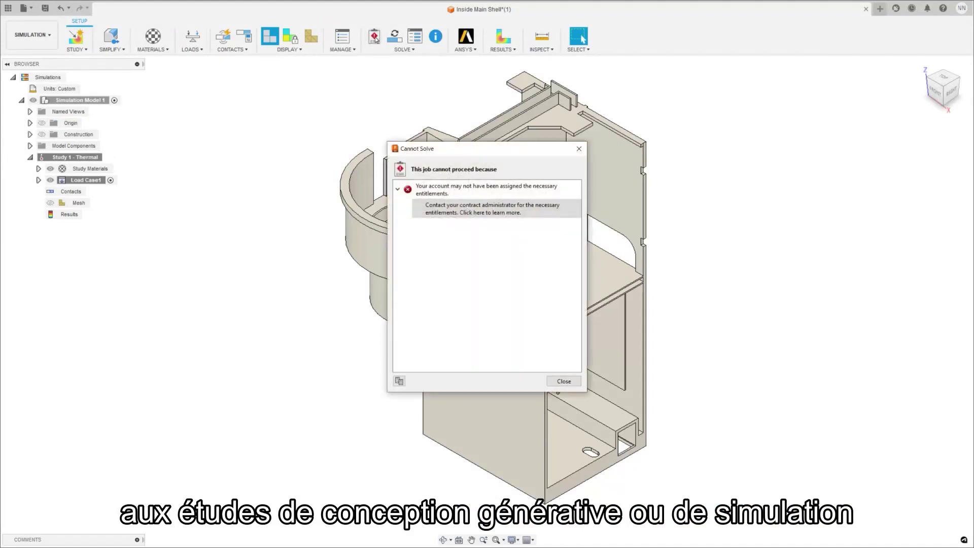
left_click(571, 214)
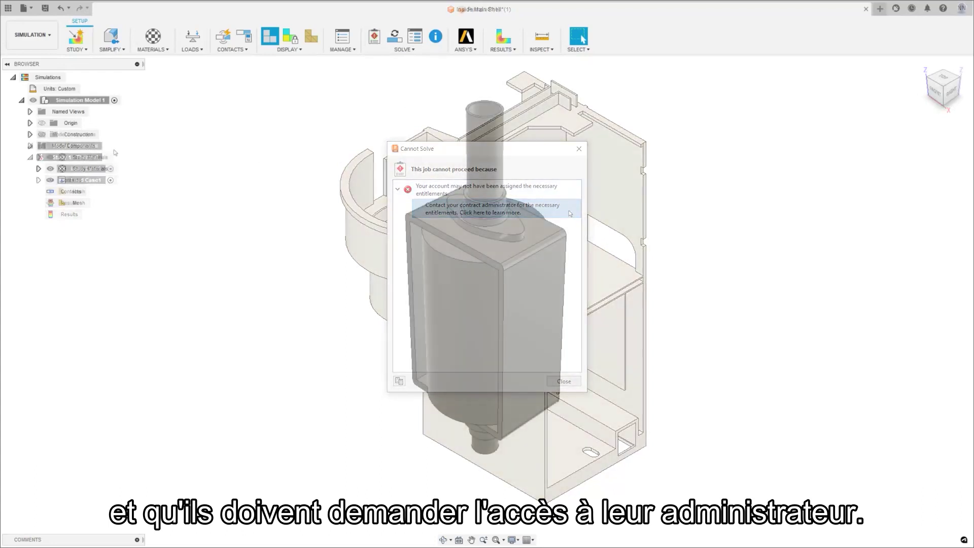
left_click(30, 135)
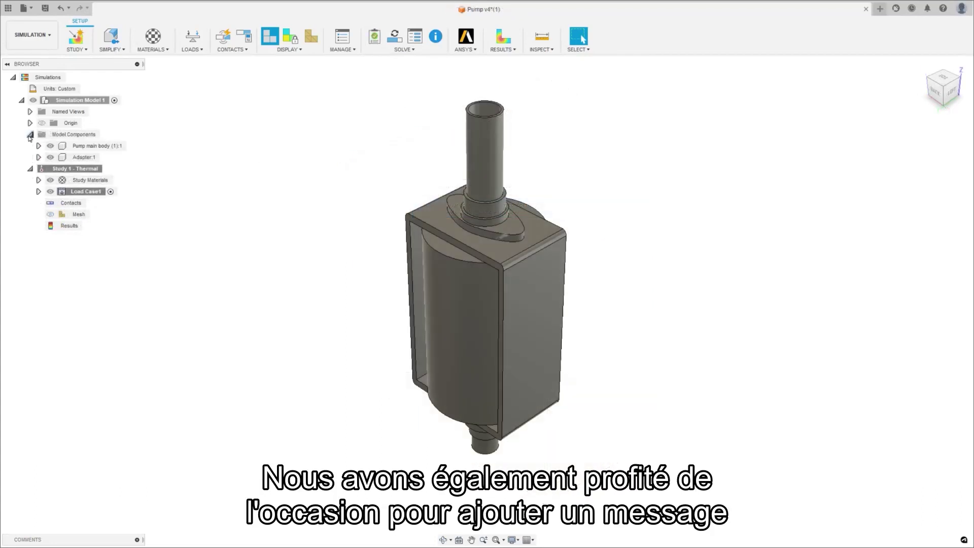
left_click(51, 158)
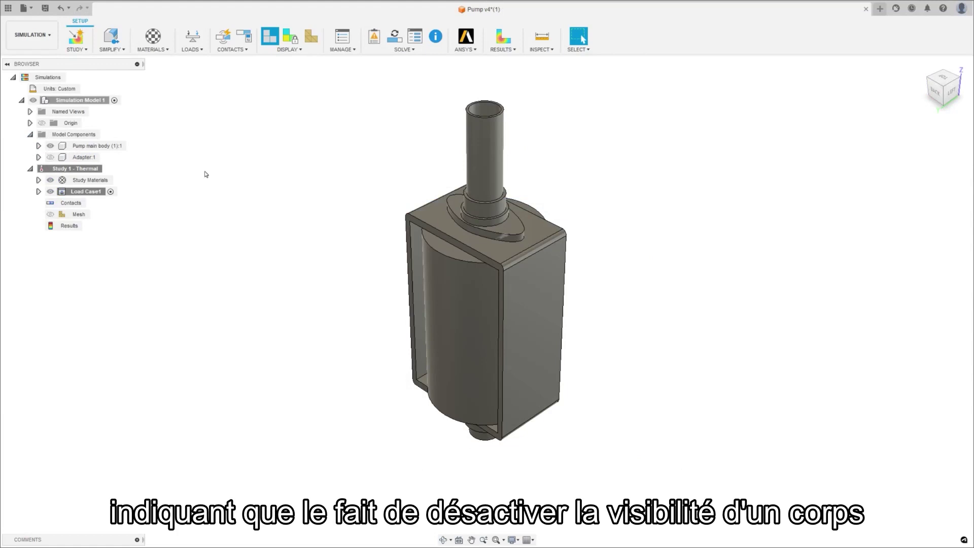
left_click(374, 38)
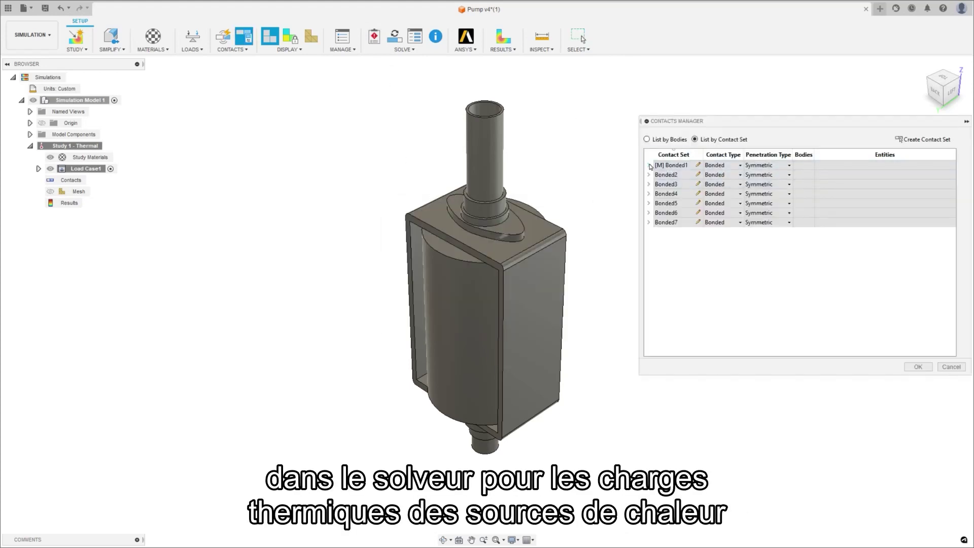
Edit Bonded1 in the Contacts Manager to use the adapter face and bottom circular face
left_click(650, 165)
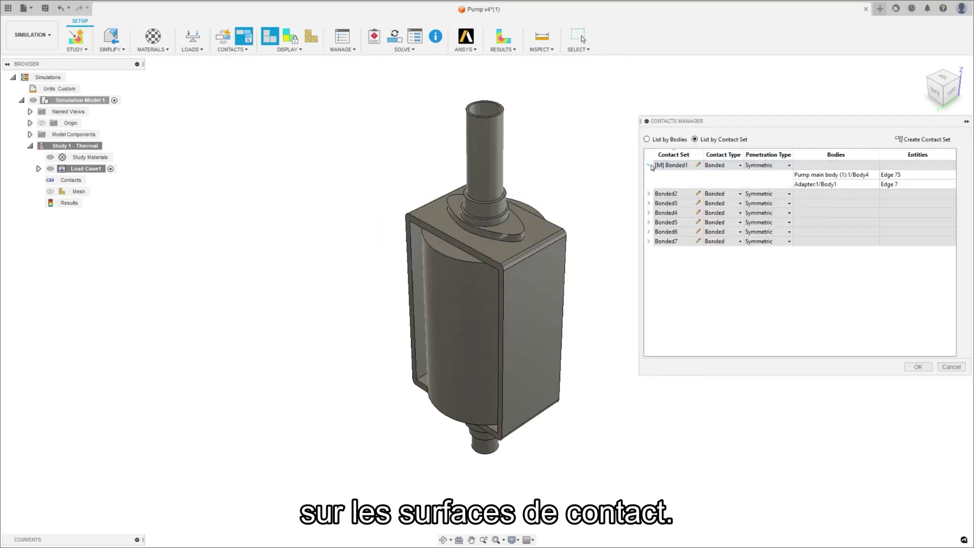
left_click(699, 166)
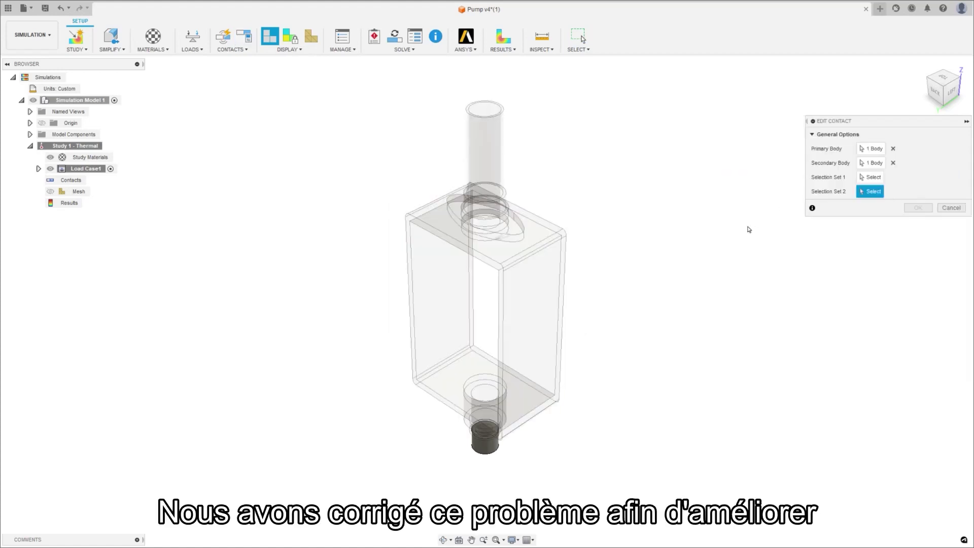
left_click(492, 448)
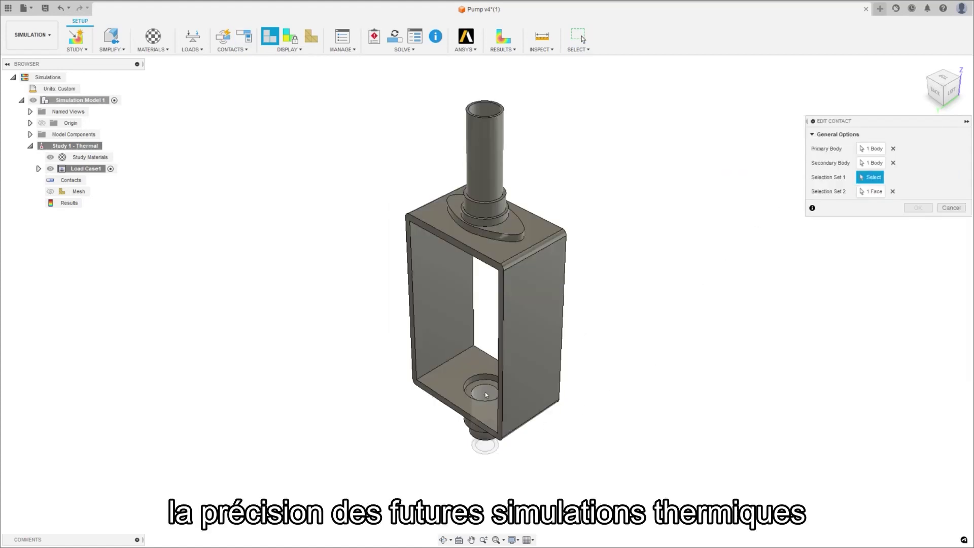
left_click(486, 394)
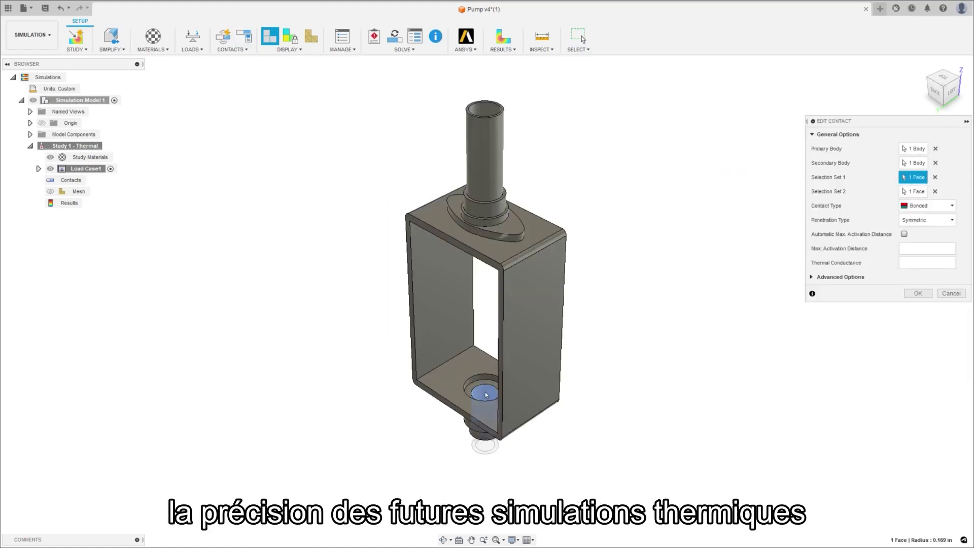
left_click(918, 295)
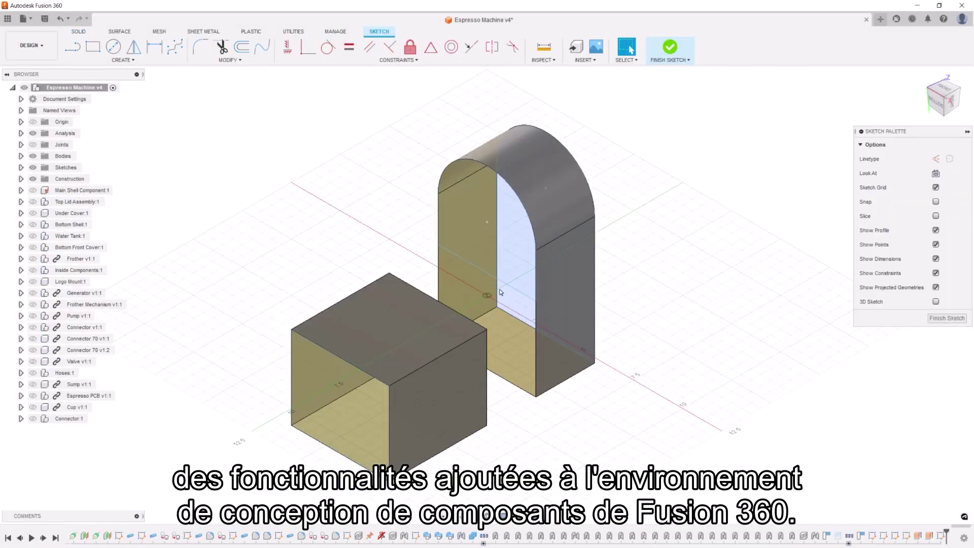
Blend the box edge to the arch, then loft box top edge to arch top edge along both S-curves
left_click(261, 53)
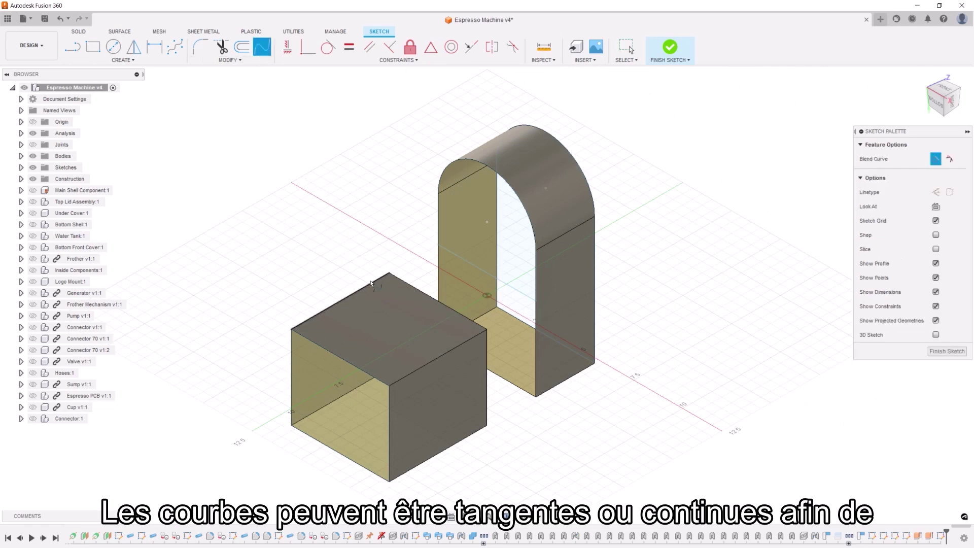
left_click(448, 189)
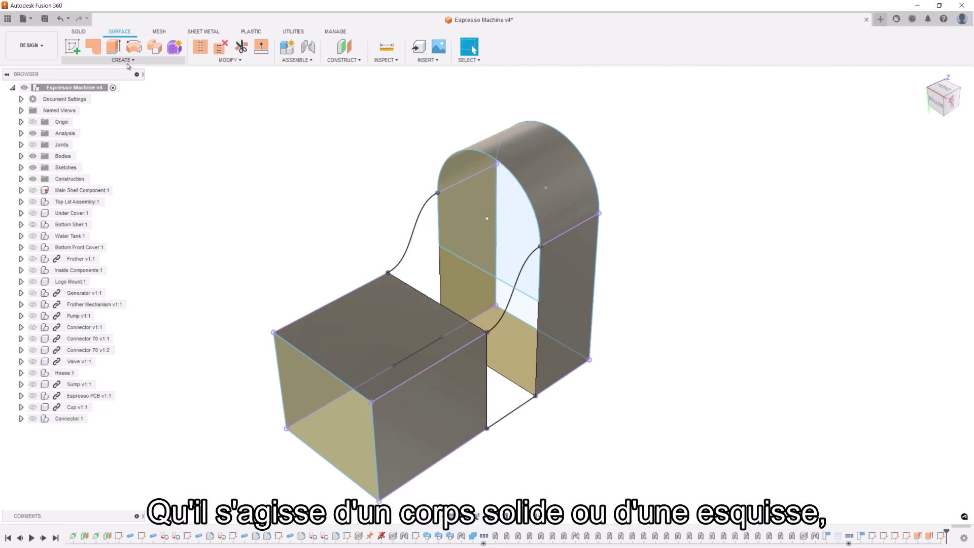
left_click(123, 60)
left_click(87, 138)
left_click(414, 290)
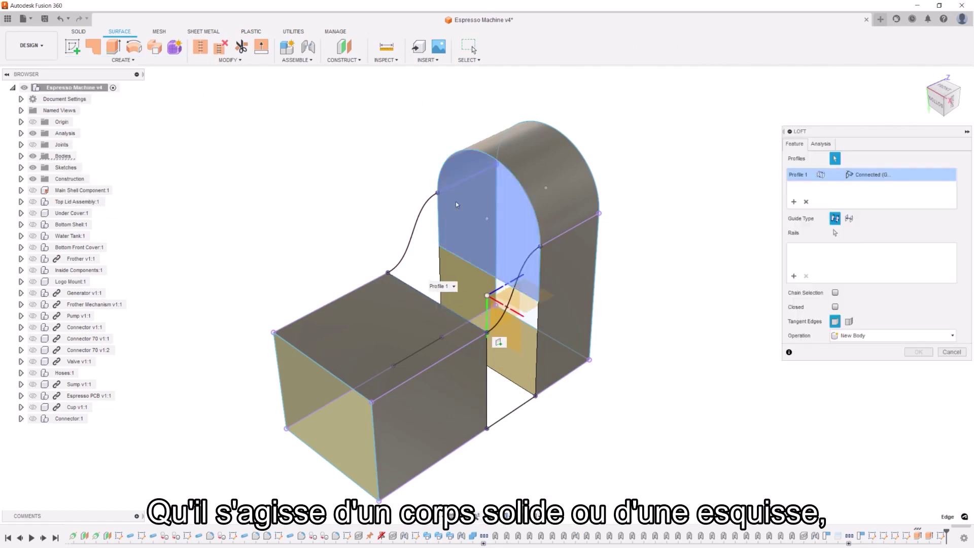
left_click(480, 153)
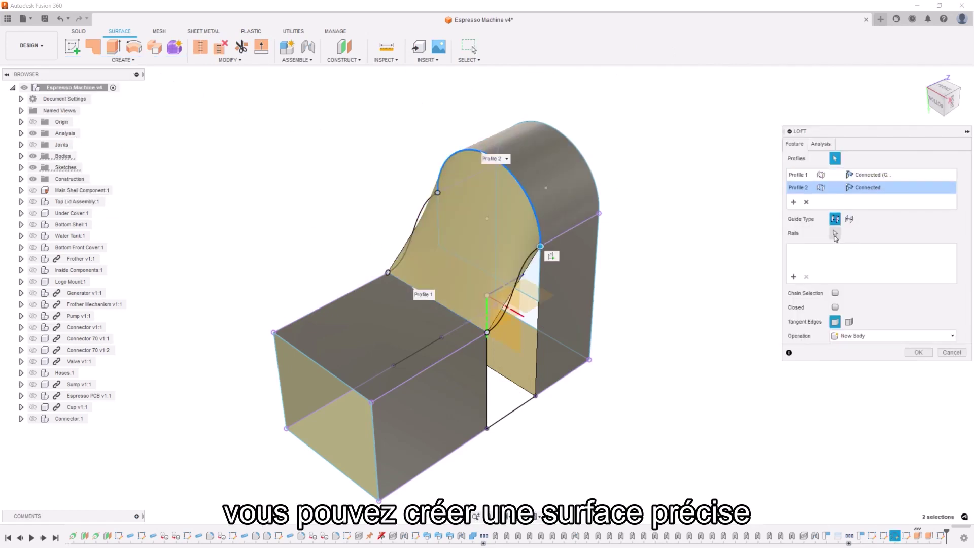
left_click(835, 234)
left_click(414, 214)
left_click(537, 261)
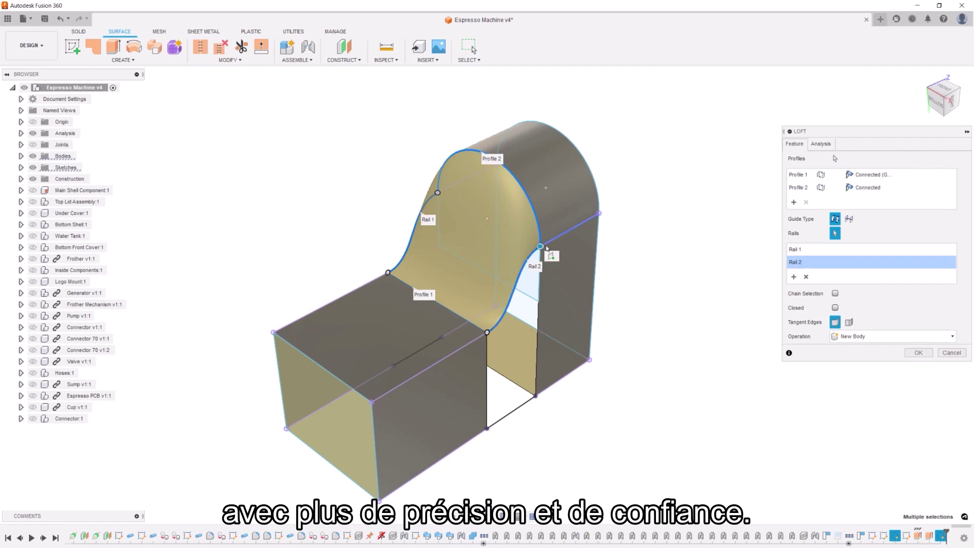
Commit the loft and the new holes, then save a new version of the bolster part
left_click(917, 355)
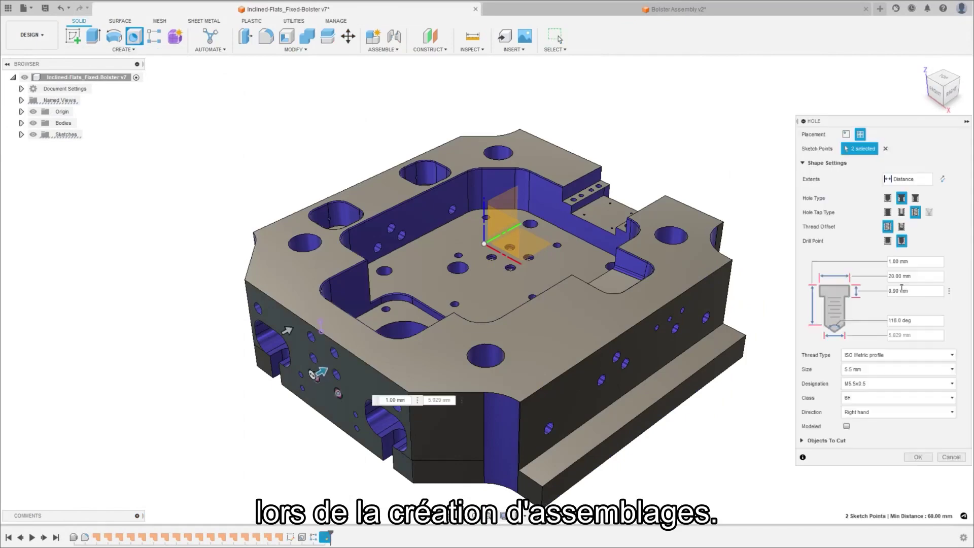
left_click(918, 456)
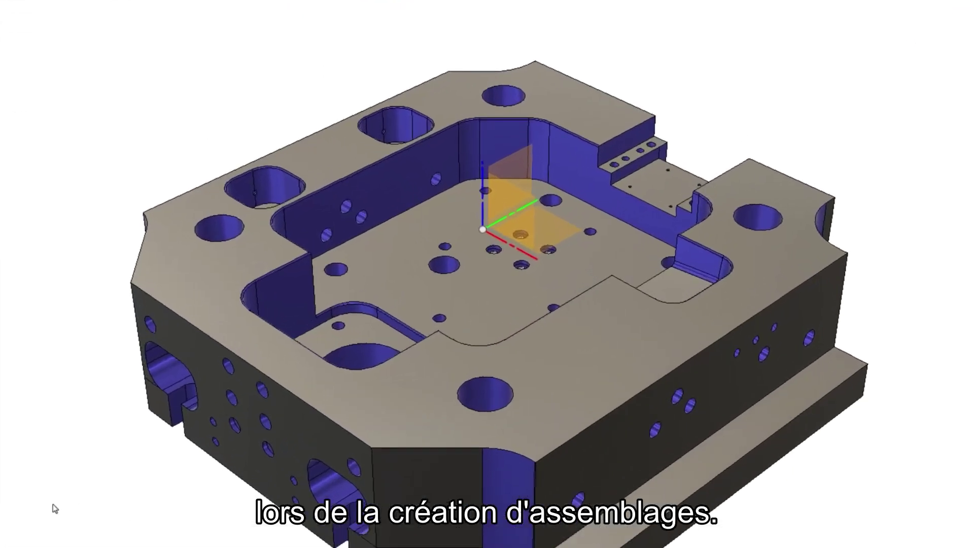
key("ctrl+s")
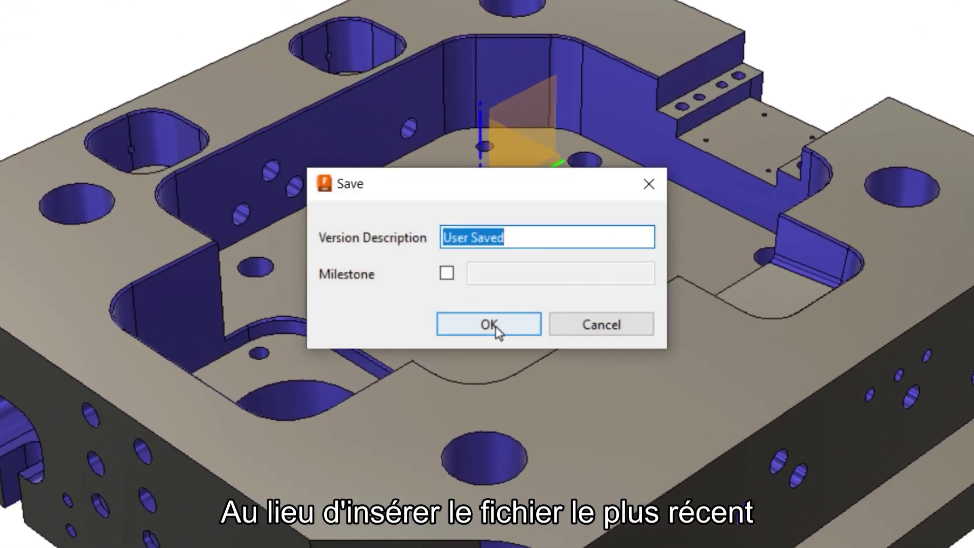
left_click(495, 327)
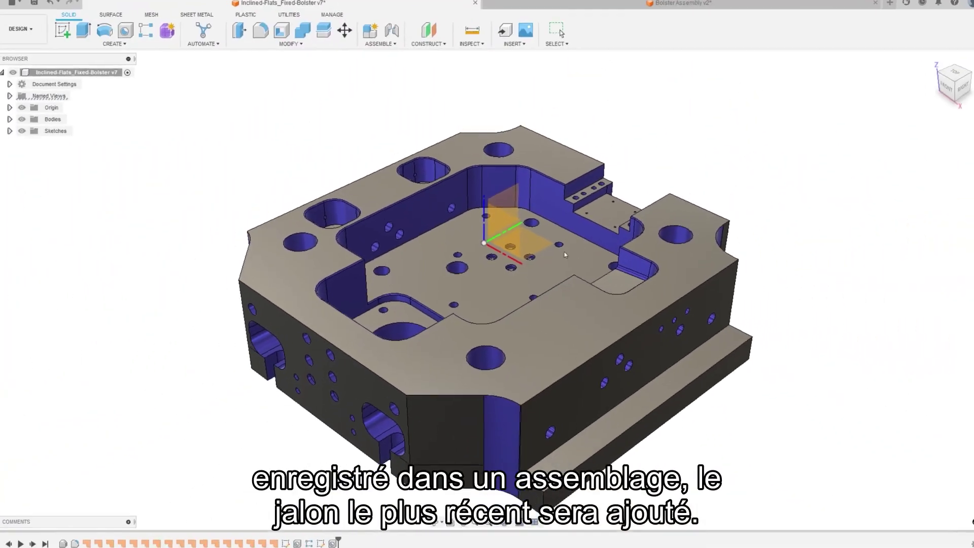
Add a rectangular pattern, save with milestone 'Additional Bolt Holes', and update Bolster Assembly v2
left_click(643, 2)
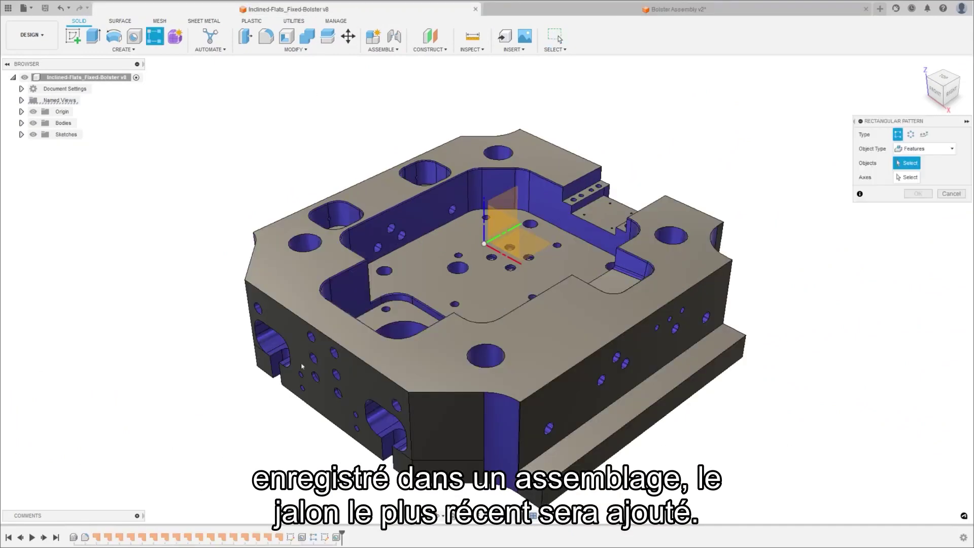
left_click(918, 365)
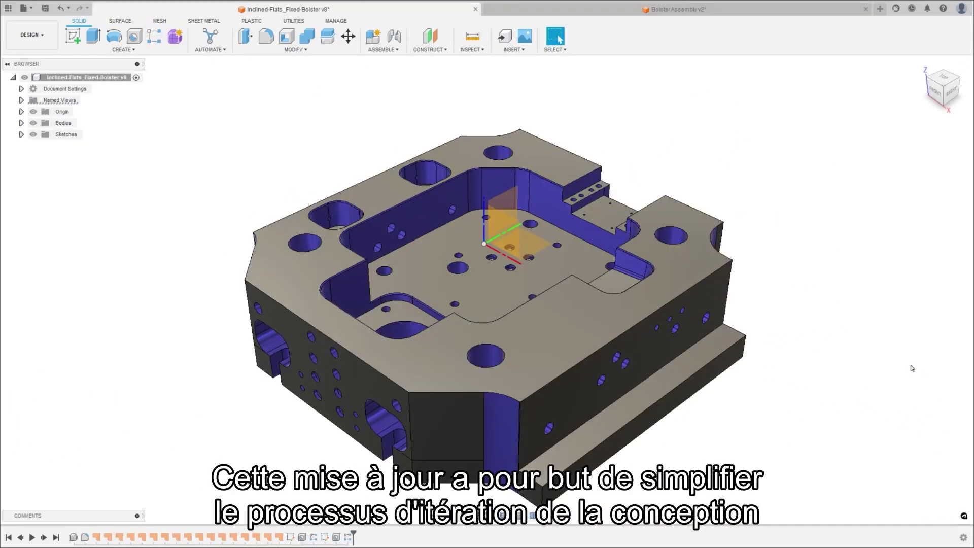
key("ctrl+s")
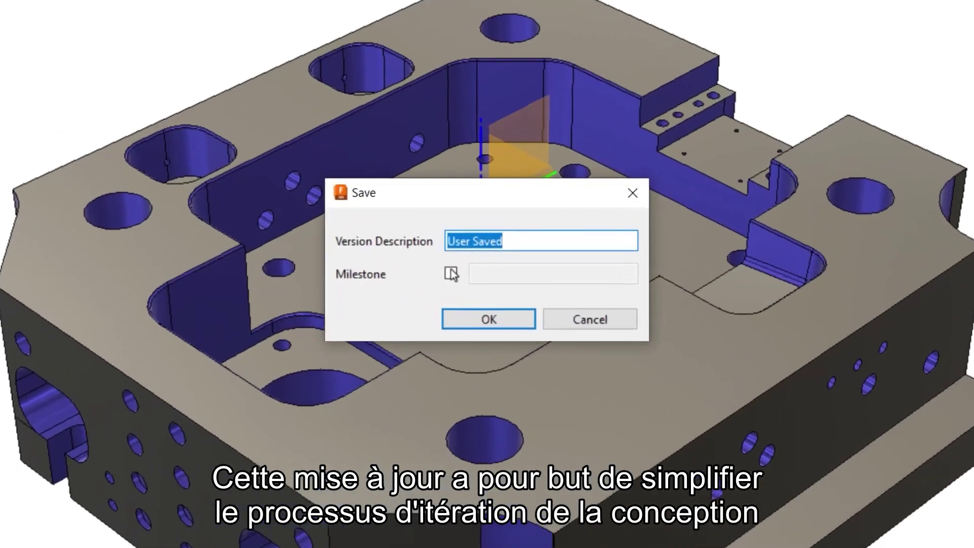
left_click(468, 273)
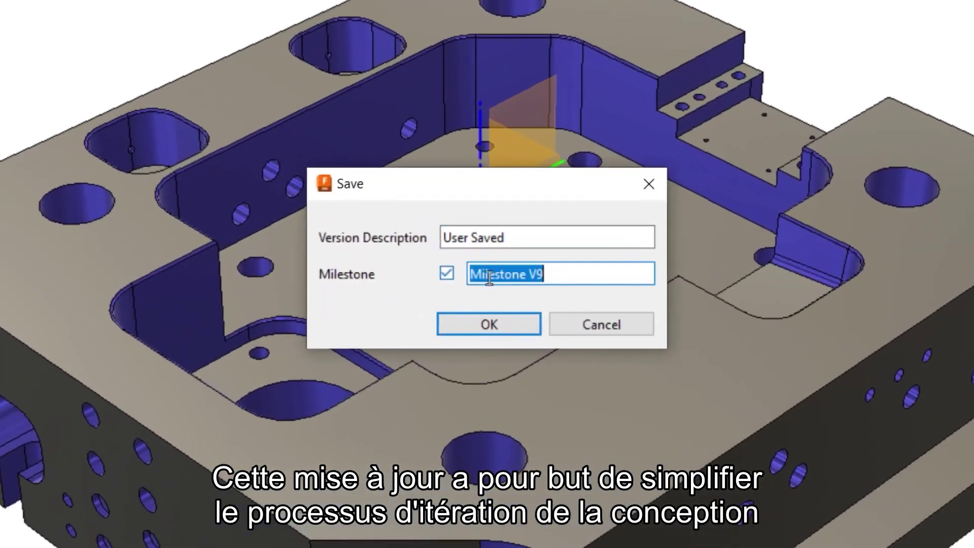
type("Additional Bolt")
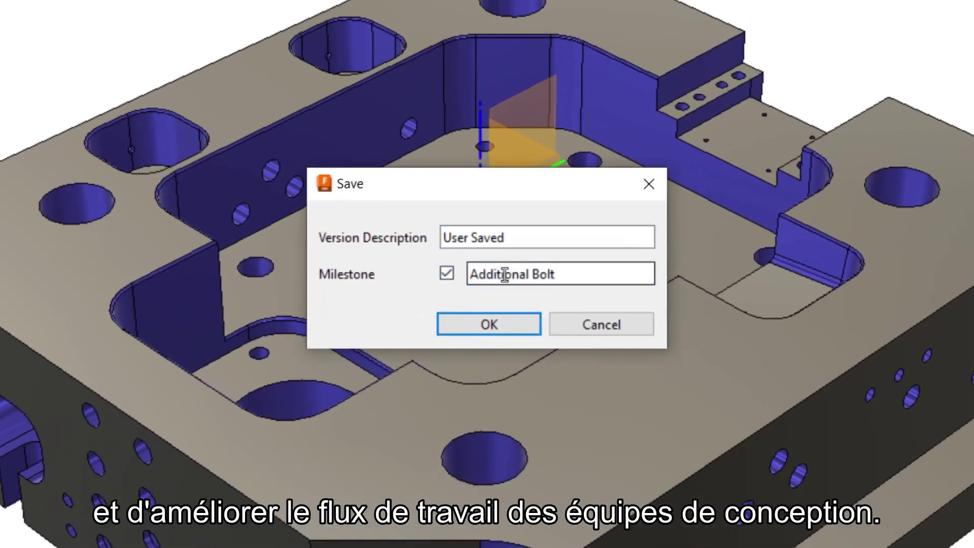
type(" Holes")
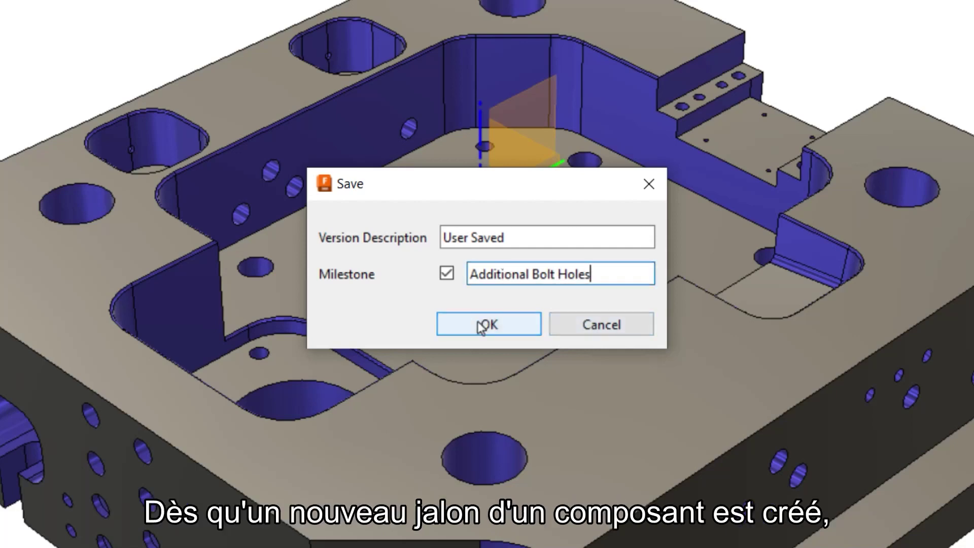
left_click(481, 326)
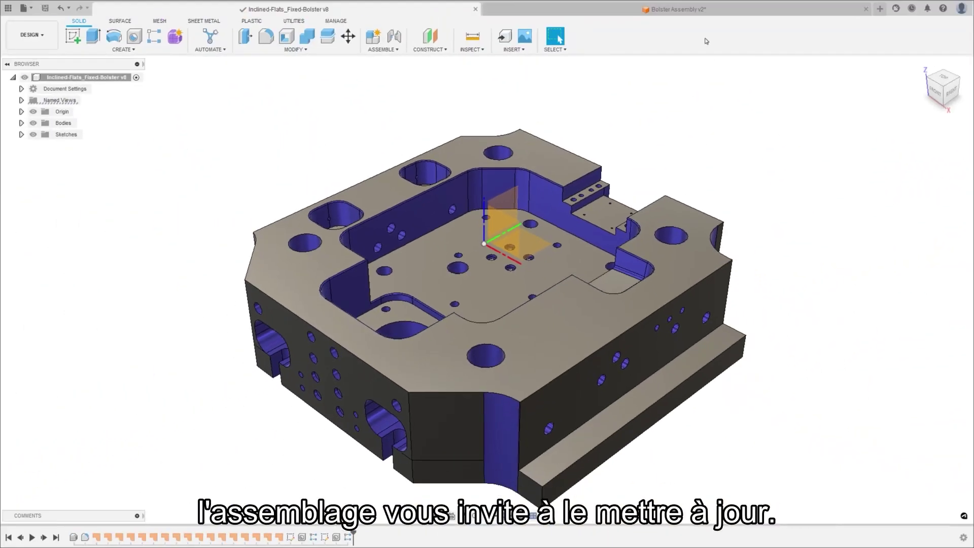
left_click(698, 14)
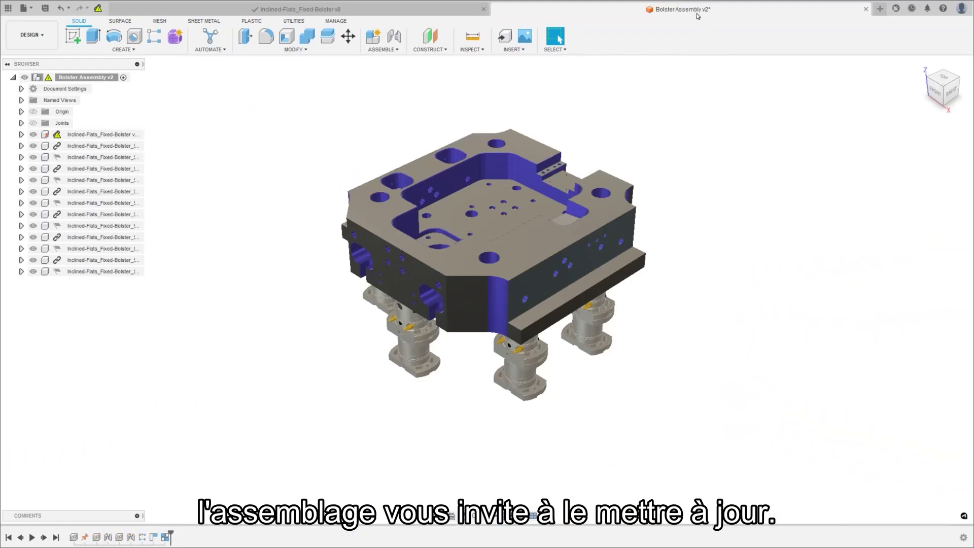
left_click(99, 8)
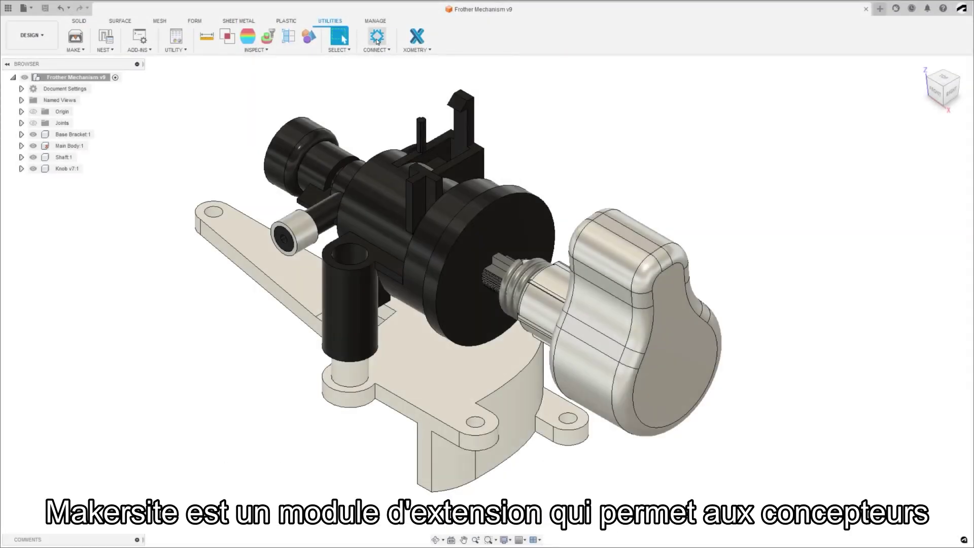
Send the Frother Mechanism's bill of materials to Makersite for CO2 analysis
left_click(377, 38)
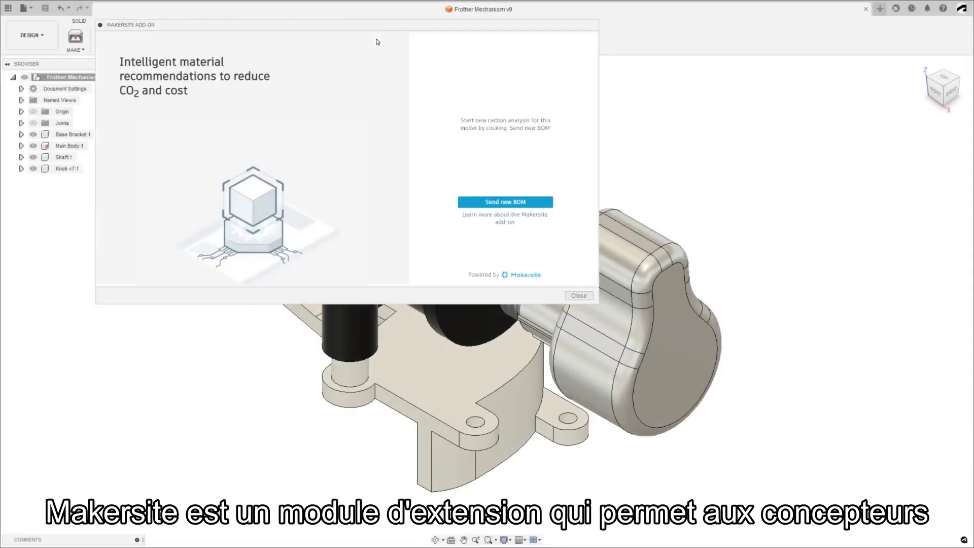
left_click(504, 202)
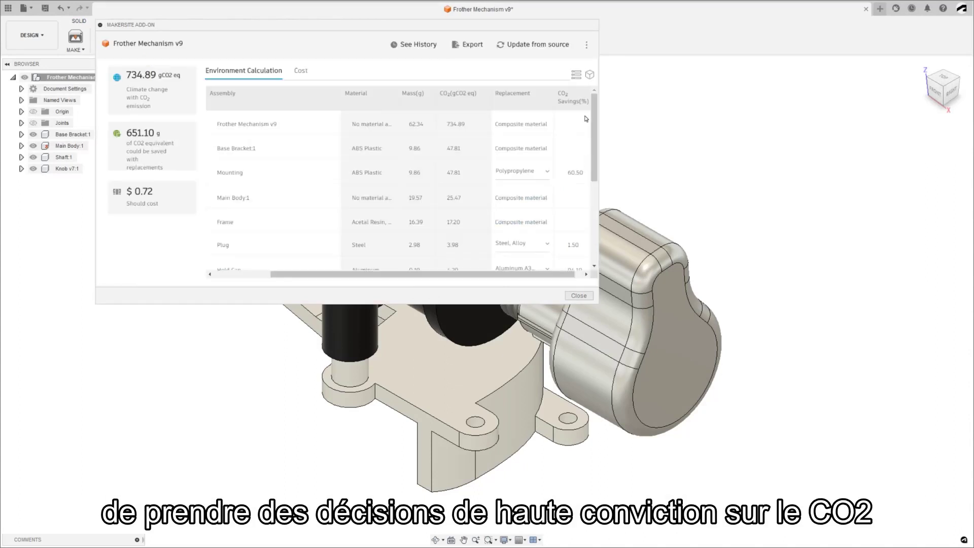
left_click_drag(594, 102, 598, 178)
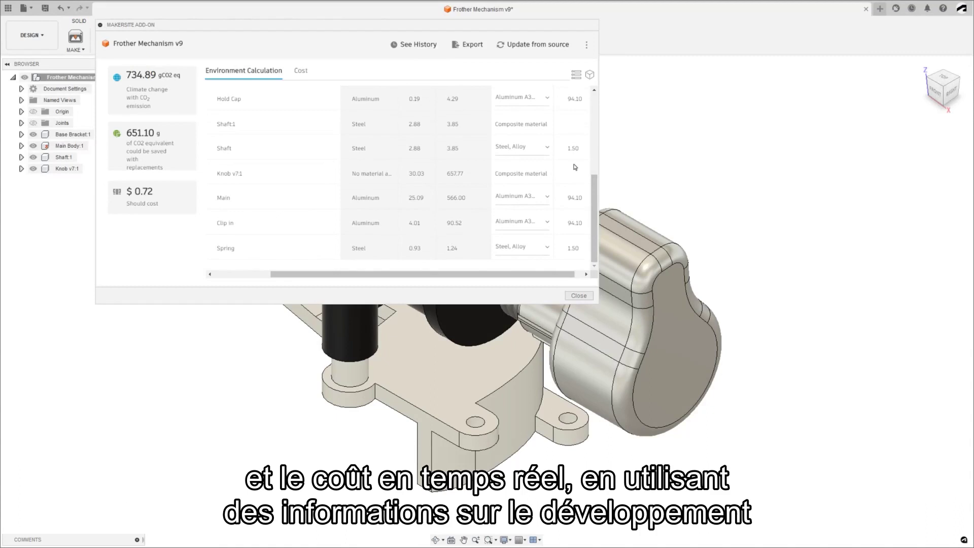
Review the cost heat map and version history, then list alternative materials for Mounting
left_click(302, 71)
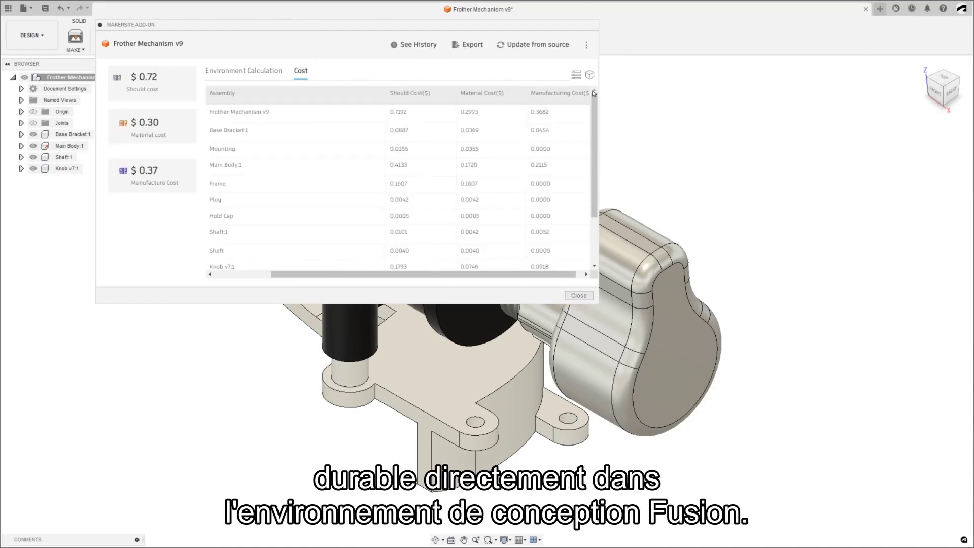
left_click(590, 74)
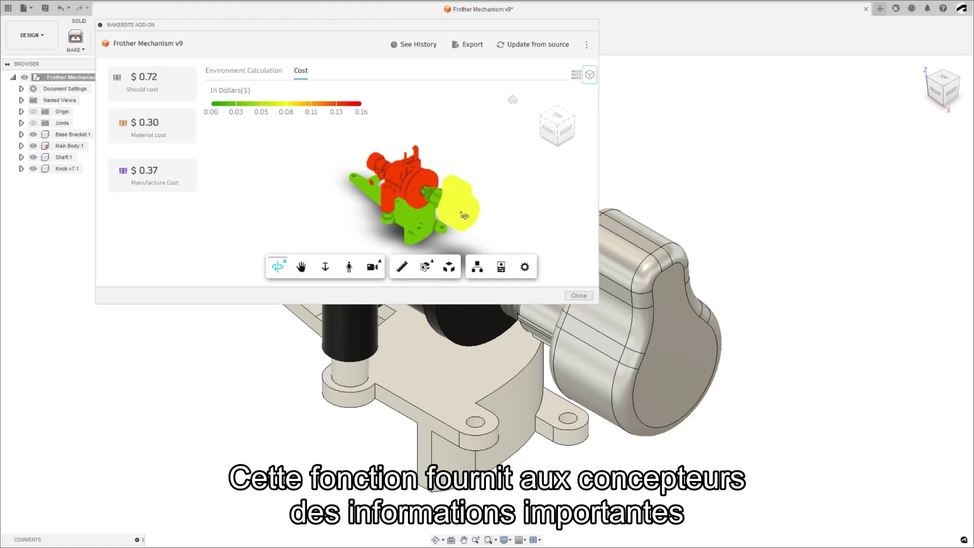
left_click(415, 47)
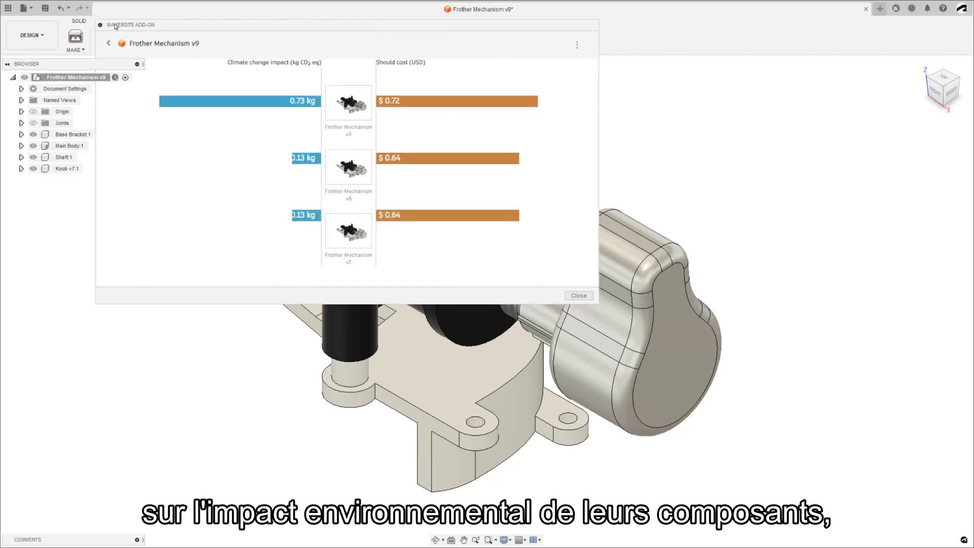
left_click(109, 45)
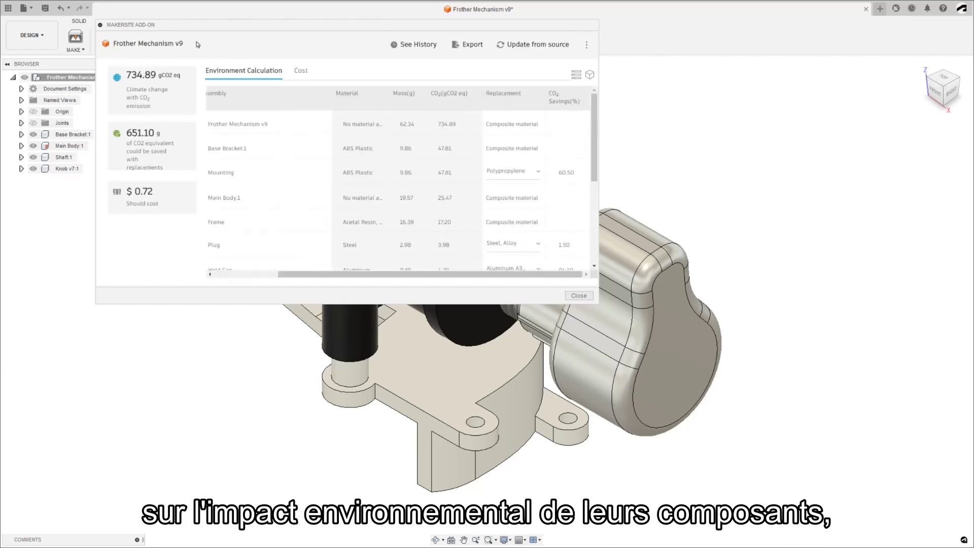
left_click(539, 172)
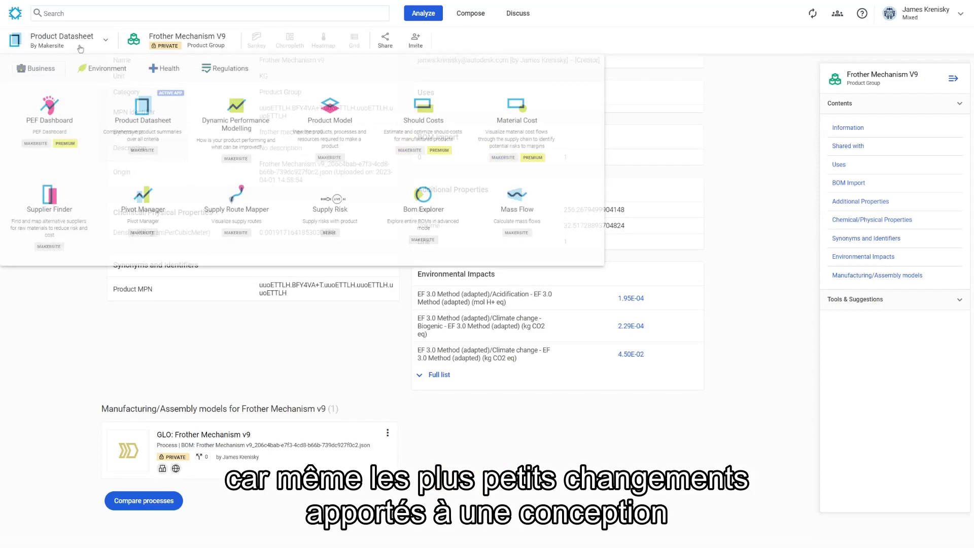
Open Substance Risk Detection, view the product model, and inspect the US supplier on the map
left_click(241, 71)
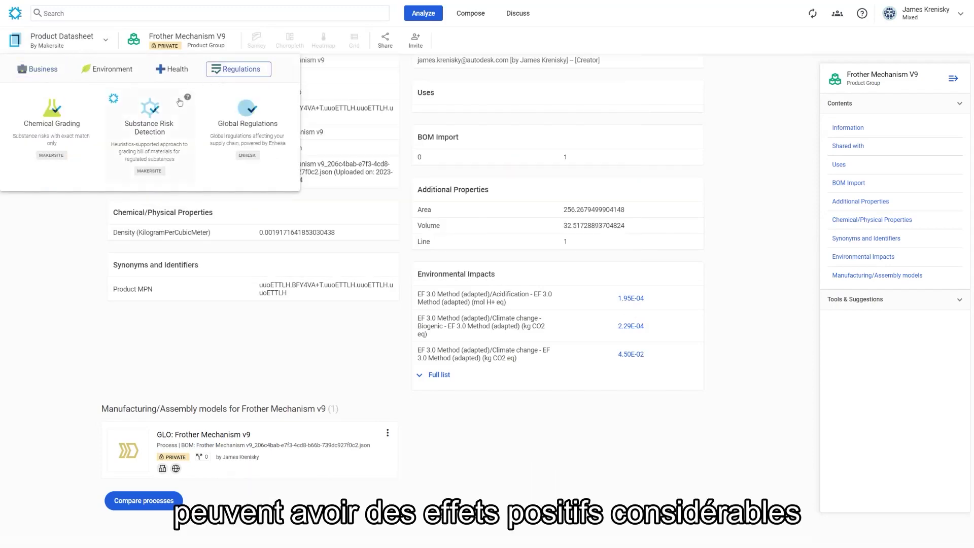
left_click(158, 127)
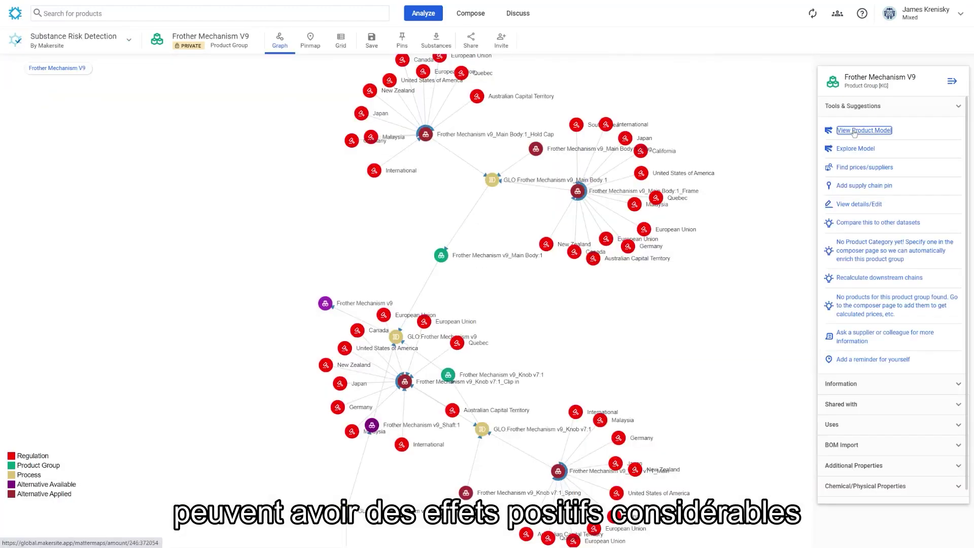
left_click(855, 131)
scroll(570, 228, "down", 1)
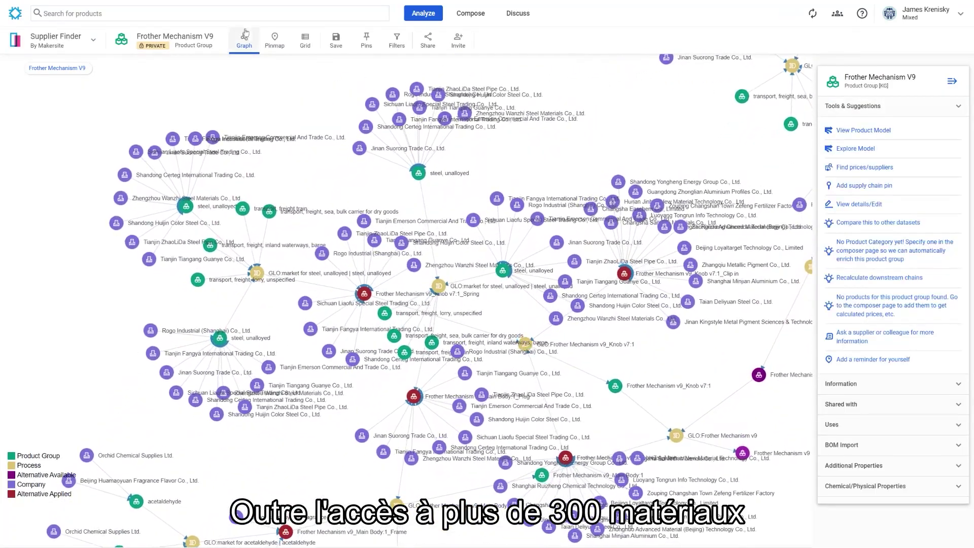
left_click(274, 41)
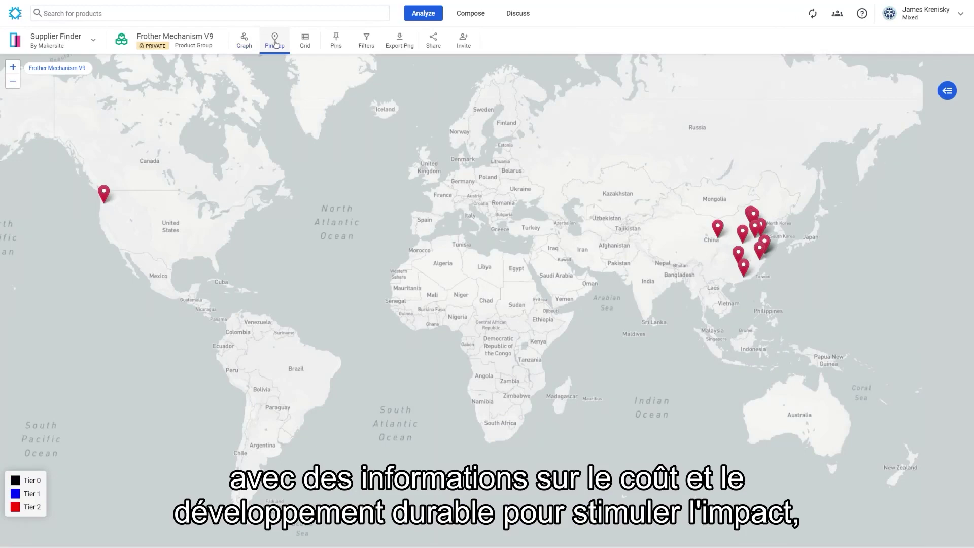
left_click(104, 195)
Open Dynamic Performance Modelling, then expand Main Body:1 and Shaft:1 in the BOM tree
left_click(70, 40)
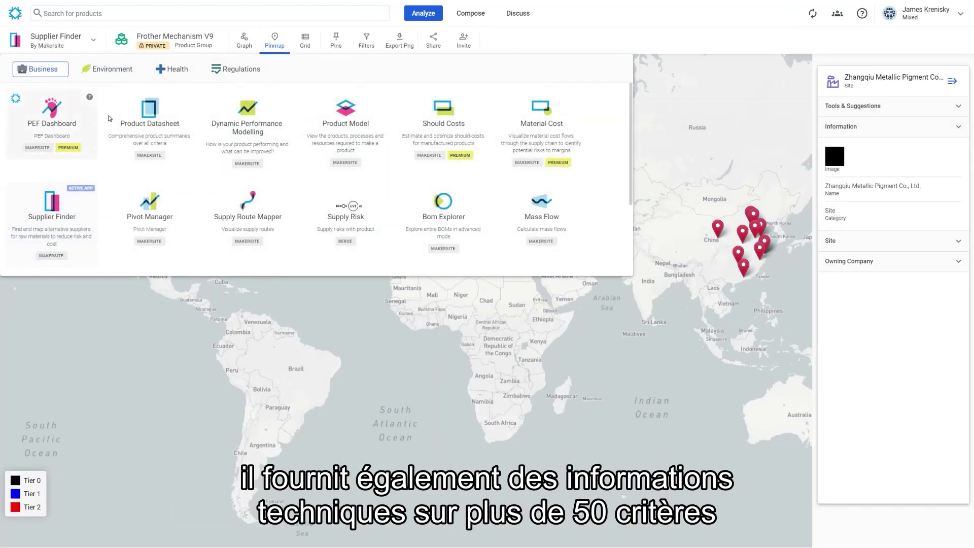
left_click(260, 130)
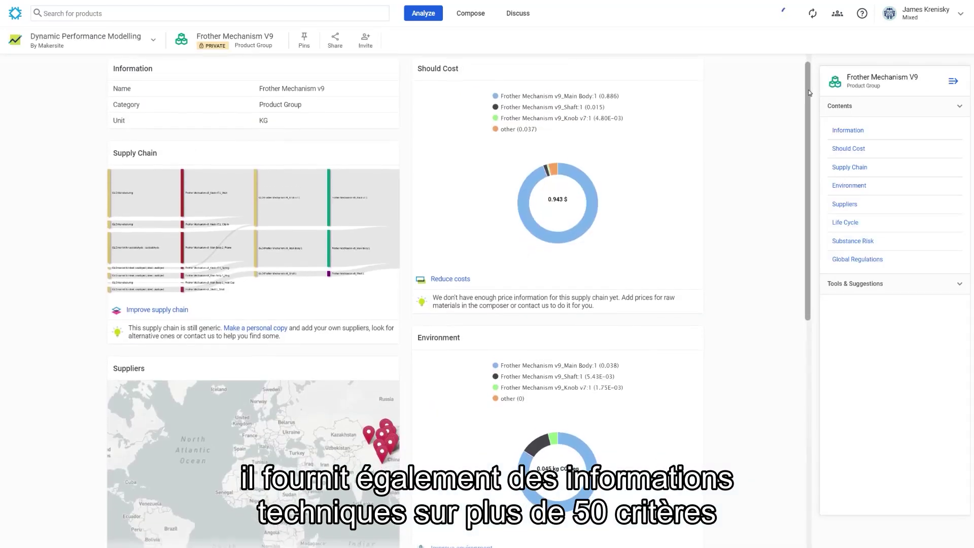
left_click_drag(809, 93, 817, 342)
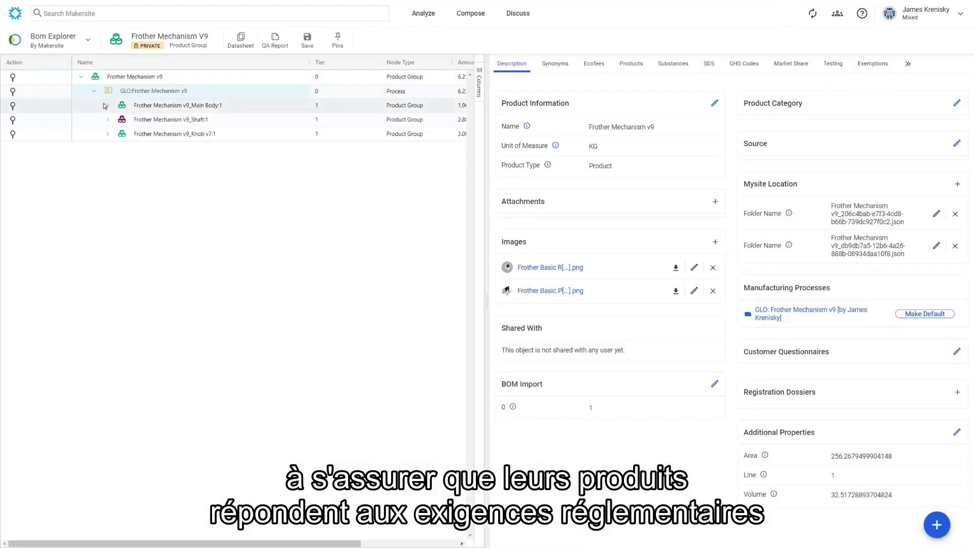
left_click(107, 105)
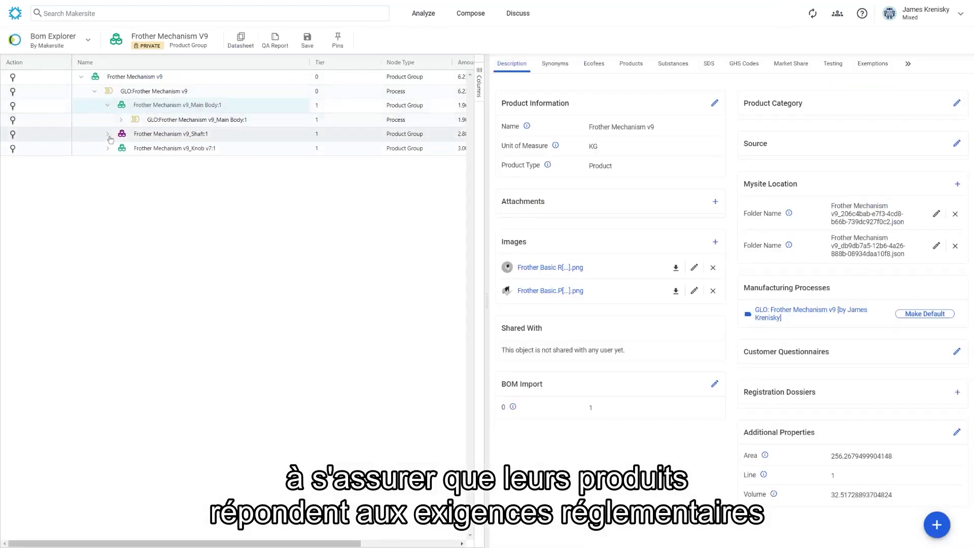
left_click(107, 134)
left_click(121, 120)
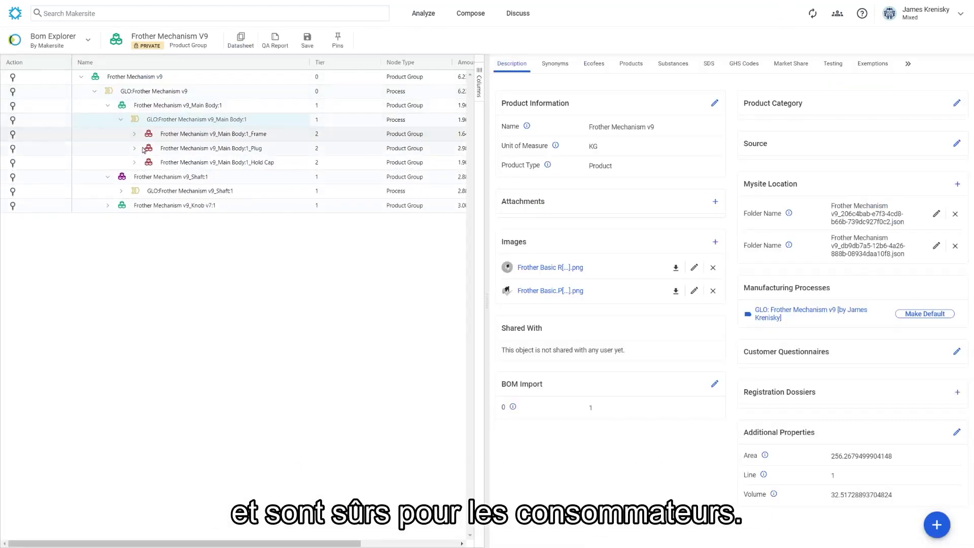
left_click(247, 152)
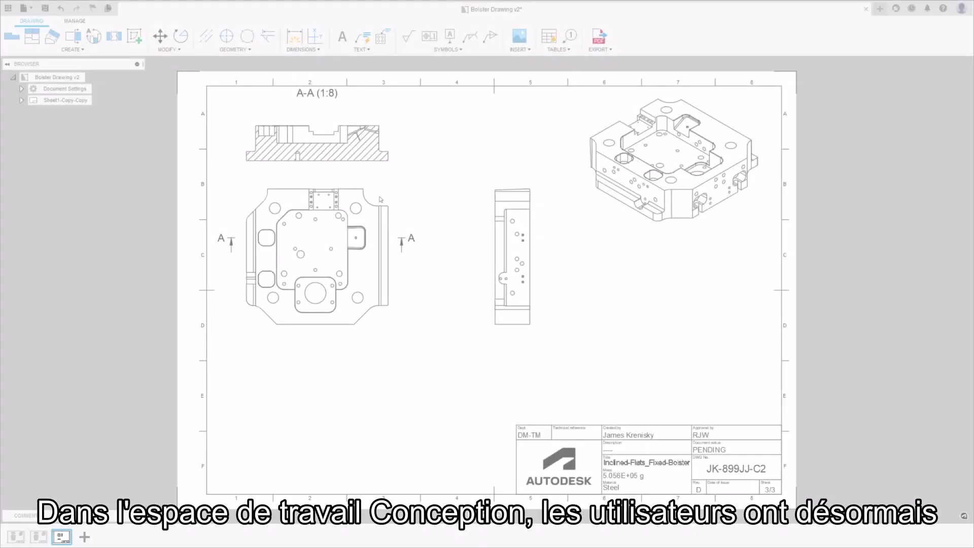
Turn on automatic centermarks, including fillet-arc centermarks, for the plan view
double_click(372, 205)
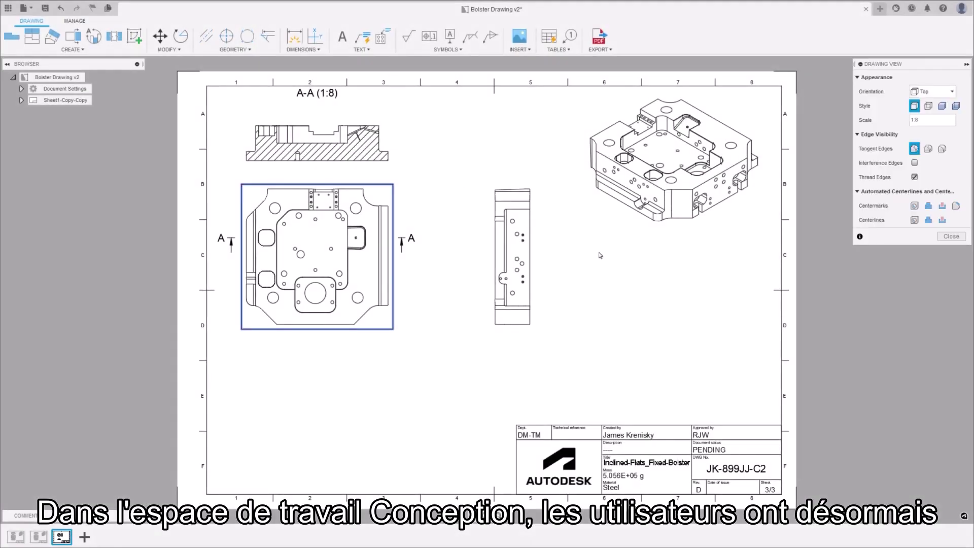
left_click(914, 205)
left_click(942, 205)
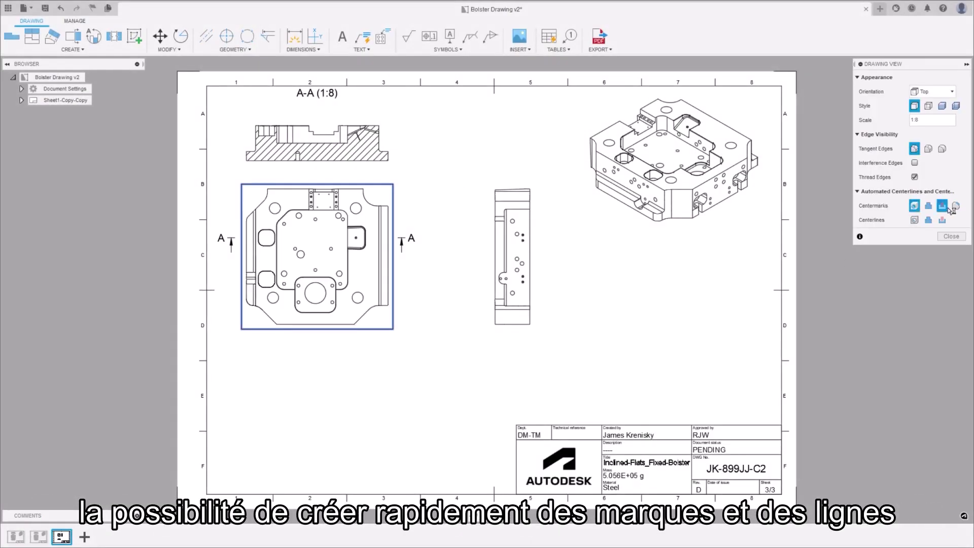
left_click(957, 207)
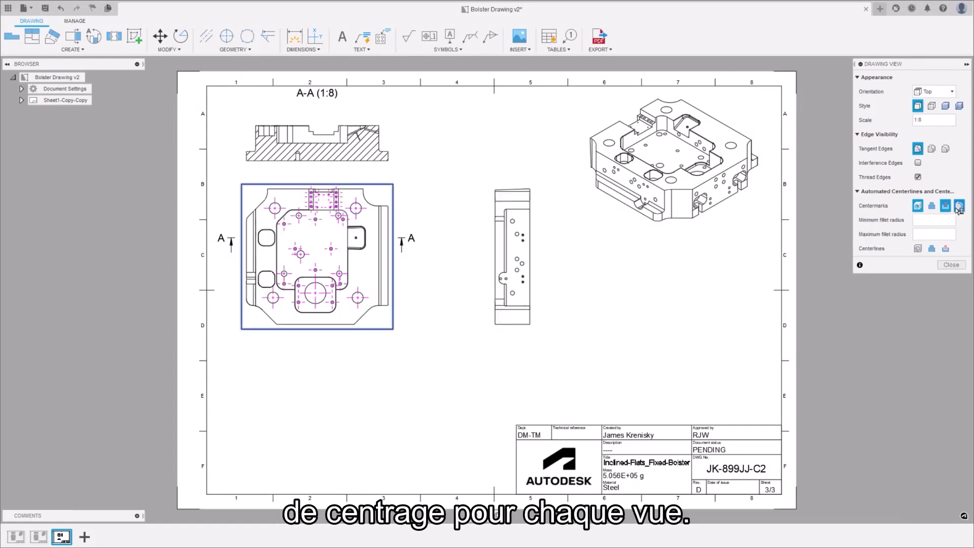
left_click(951, 265)
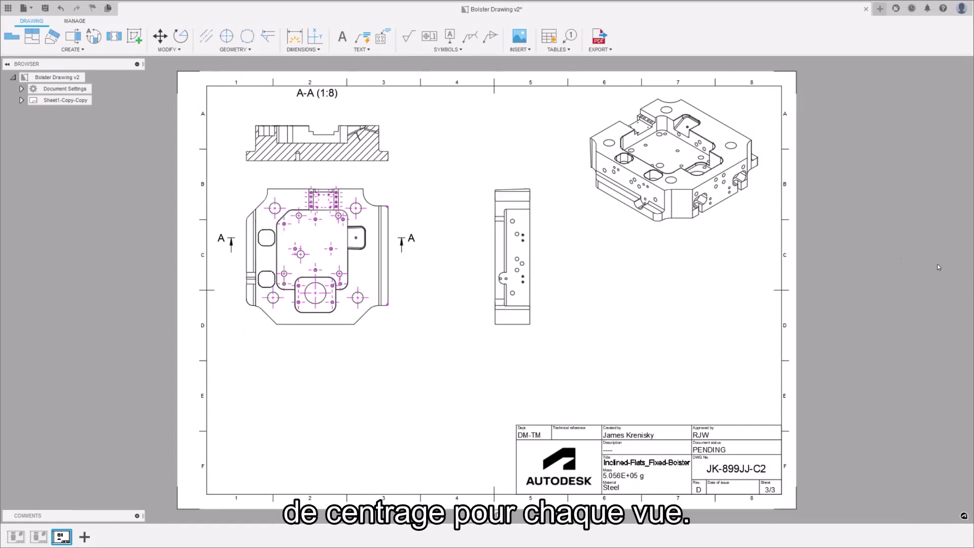
Add fillet centermarks with a maximum fillet radius to section view A-A
double_click(343, 133)
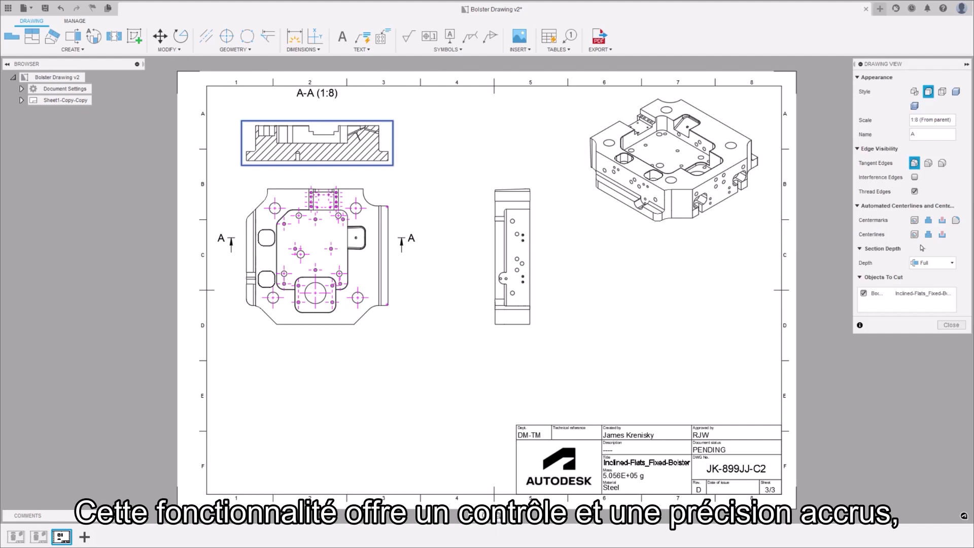
left_click(957, 221)
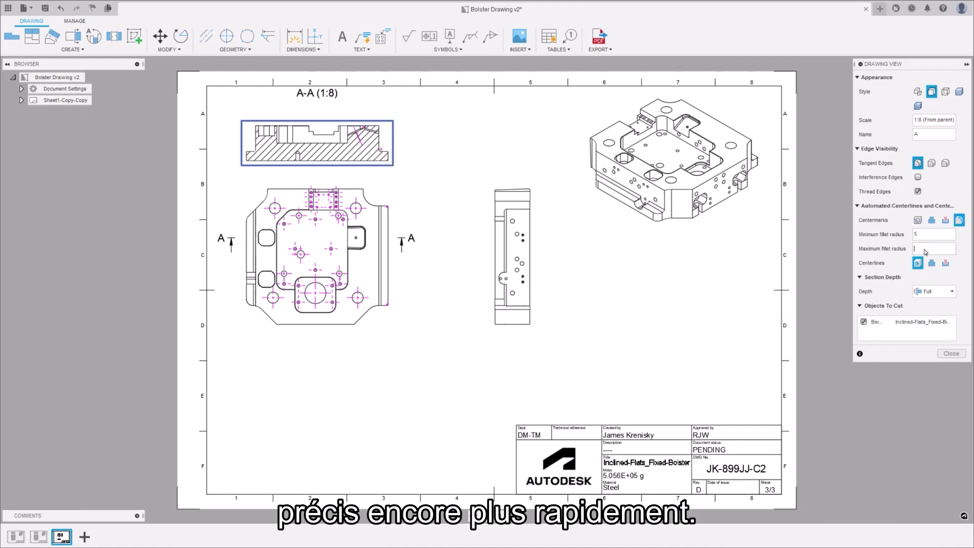
left_click(926, 253)
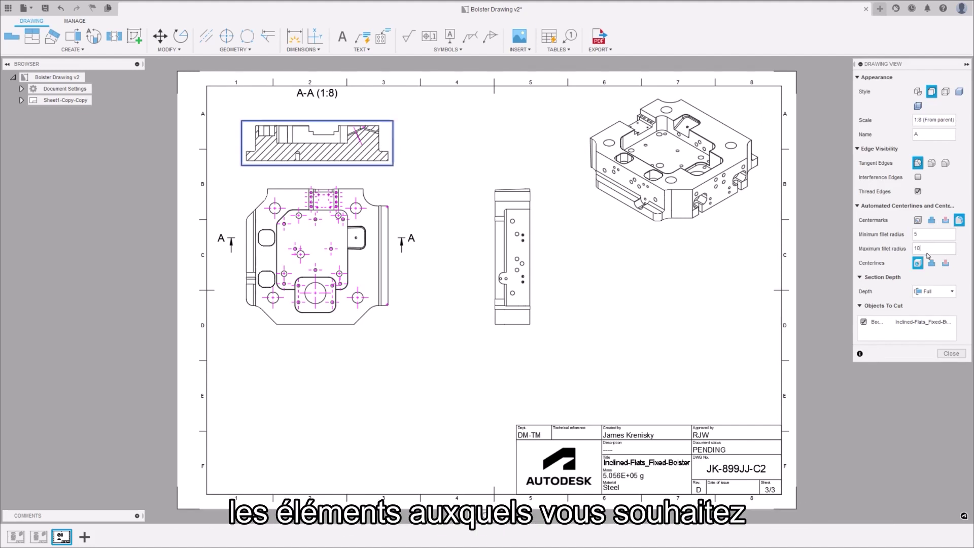
left_click(951, 354)
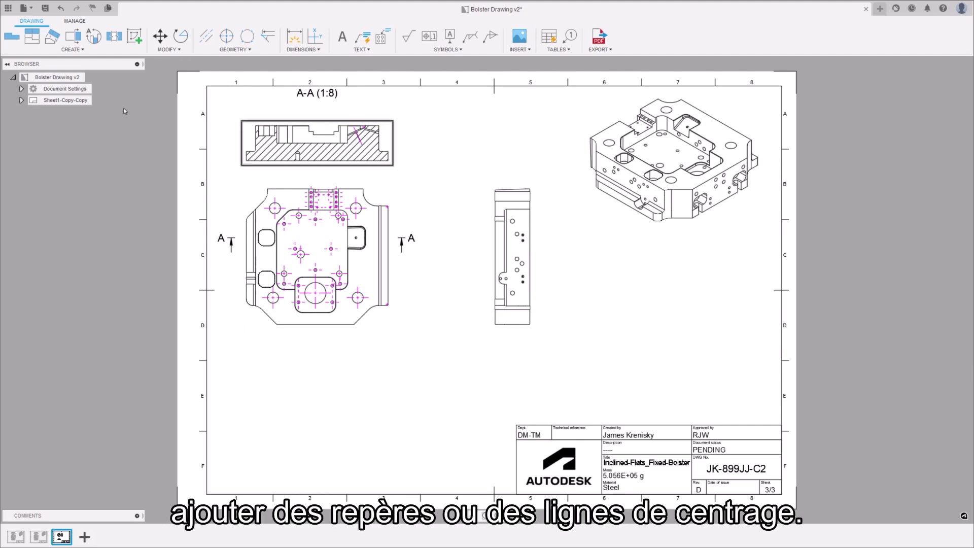
Place an auxiliary view from the inclined edge on section A-A below the plan view
left_click(53, 36)
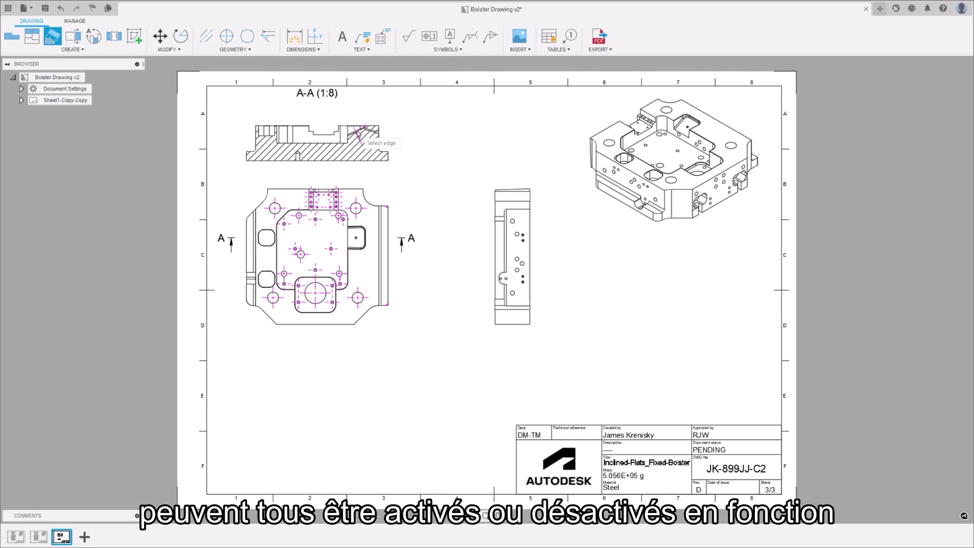
left_click(361, 133)
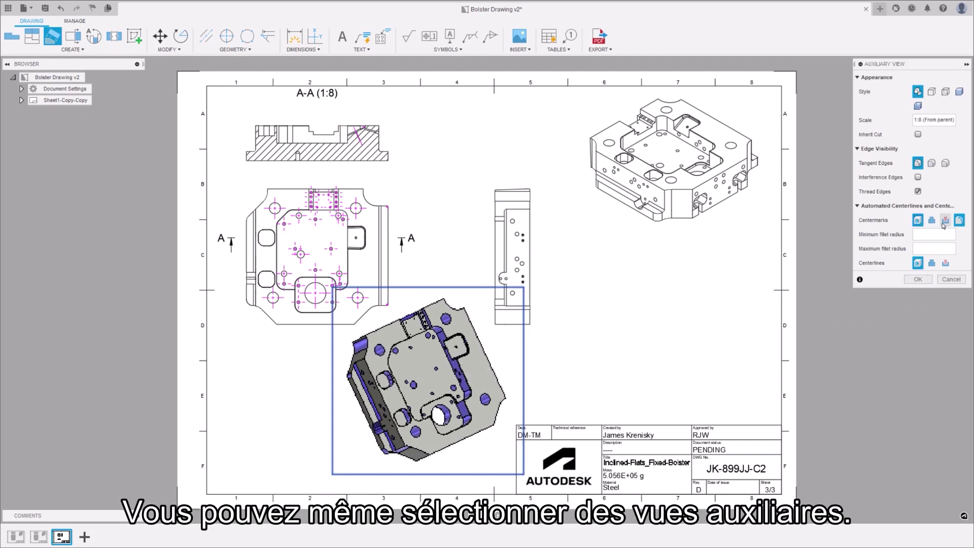
left_click(918, 280)
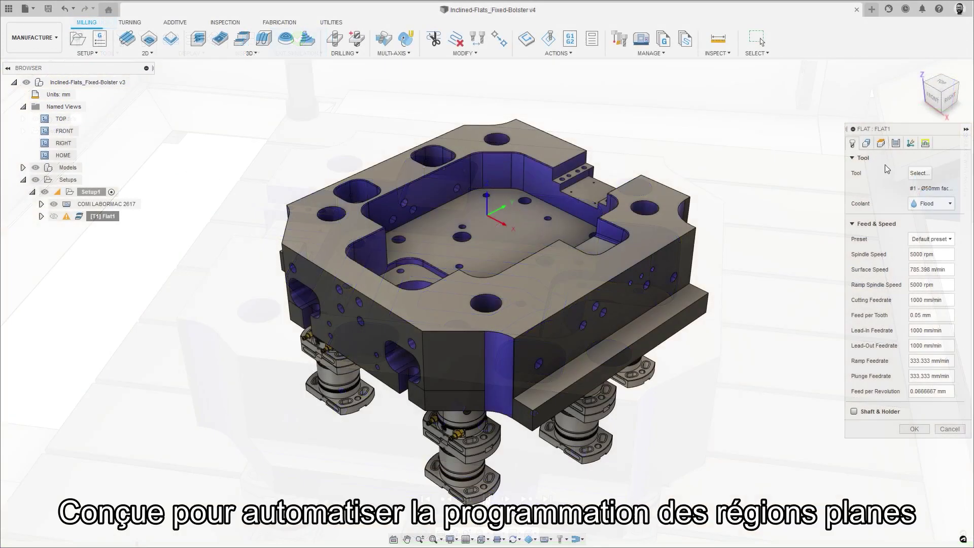
Enable Machine Inclined Flats in Flat1's geometry options and regenerate the toolpath
left_click(910, 144)
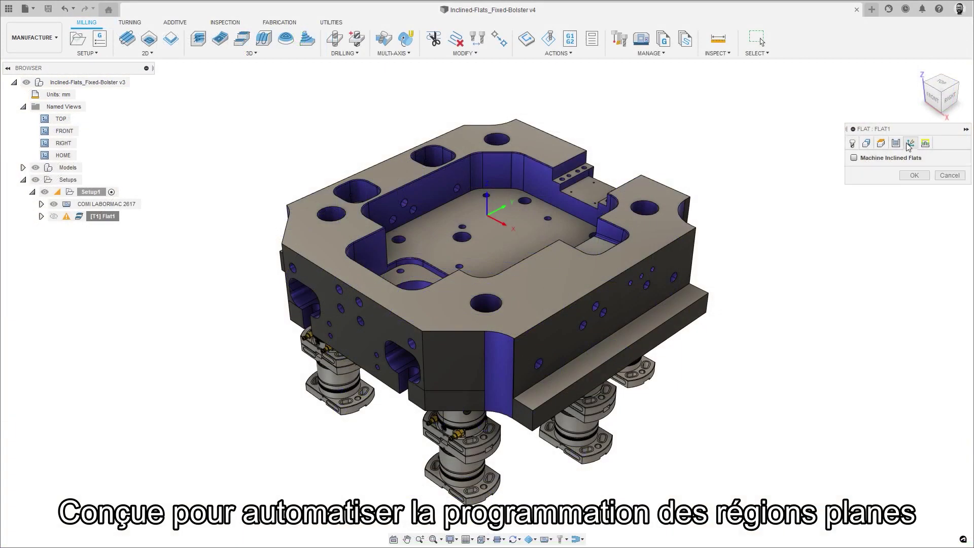
left_click(855, 157)
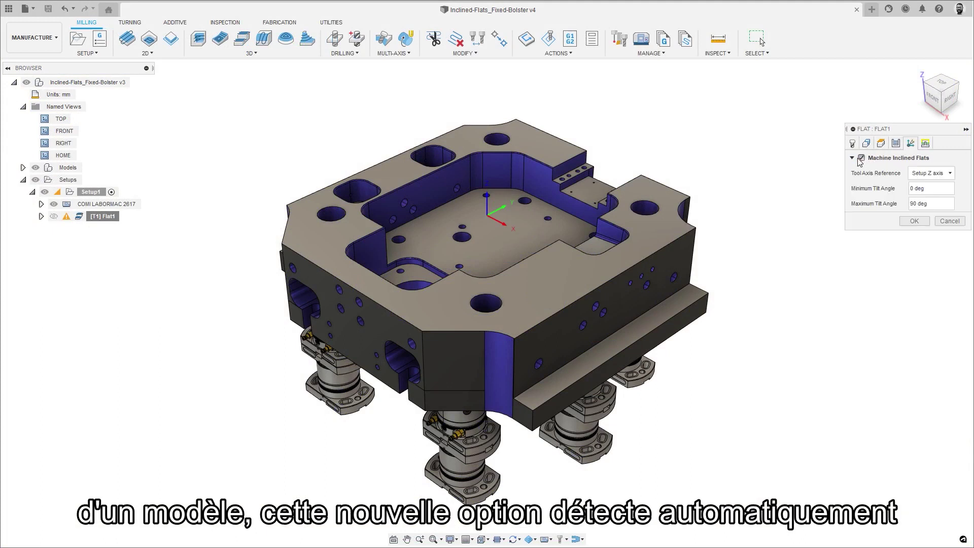
left_click(911, 221)
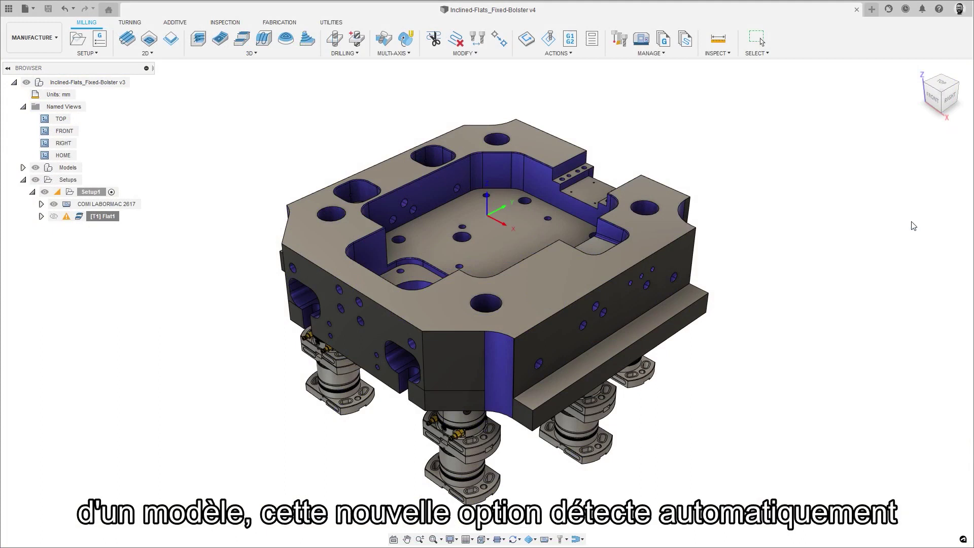
Rotate the bolster with the ViewCube arrows to inspect the toolpath from several sides
left_click(958, 85)
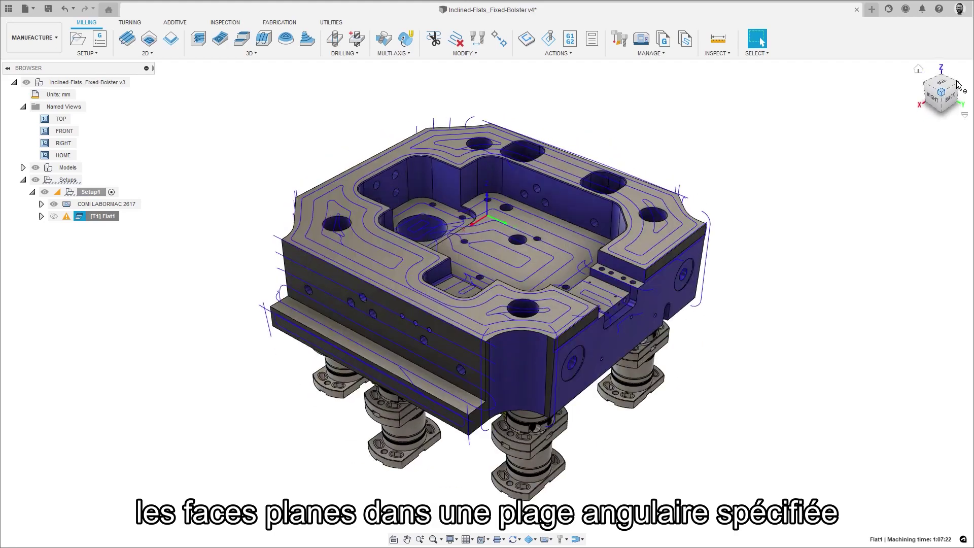
left_click(958, 86)
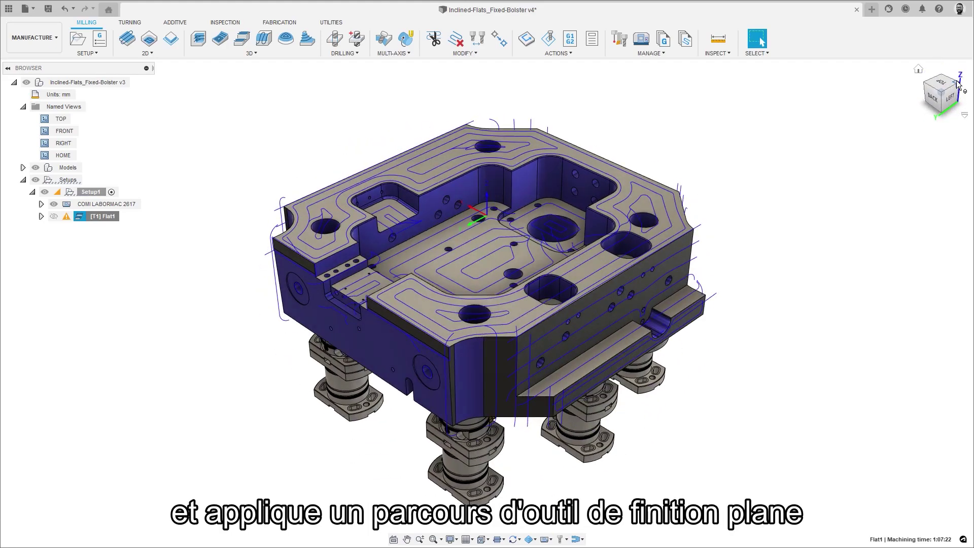
left_click(957, 85)
left_click(957, 85)
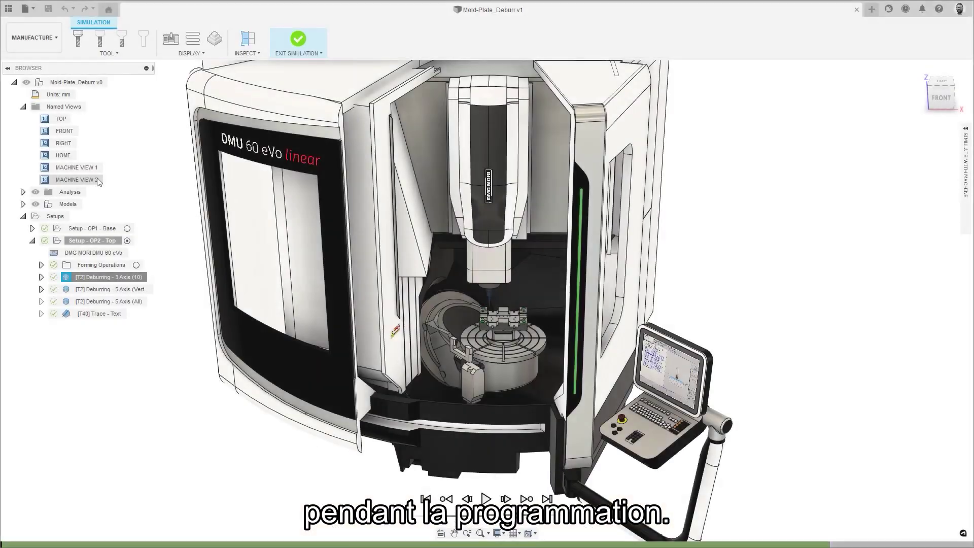
From MACHINE VIEW 2, play the deburring simulation on the DMU 60 eVo machine
double_click(98, 180)
key("space")
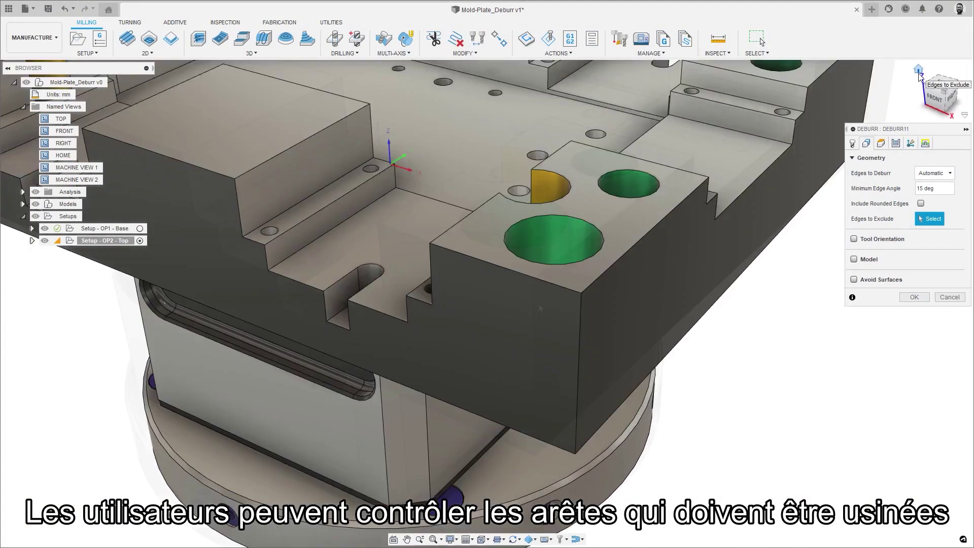
Deburr the block's vertical corner edge and top-face edge chain with the tool tilted to 50°
left_click(534, 330)
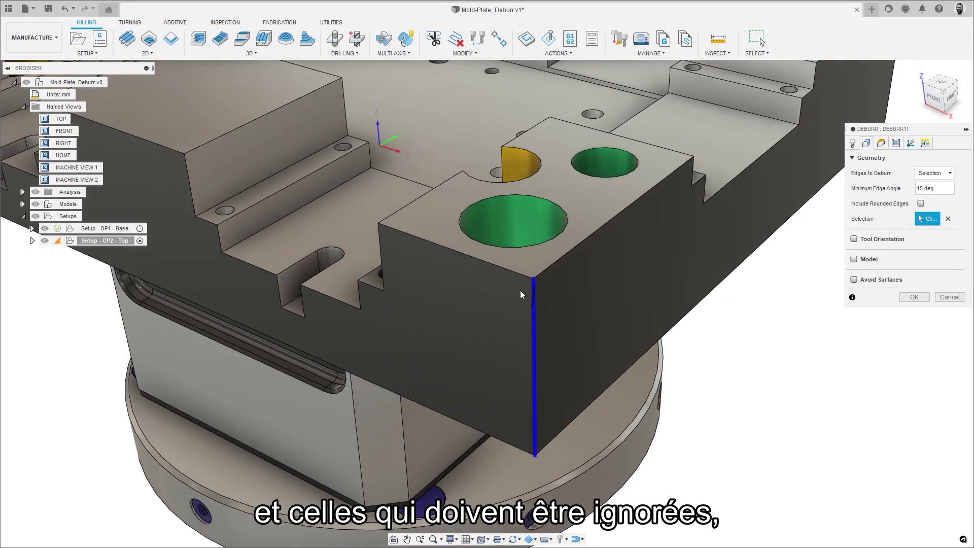
left_click(508, 271)
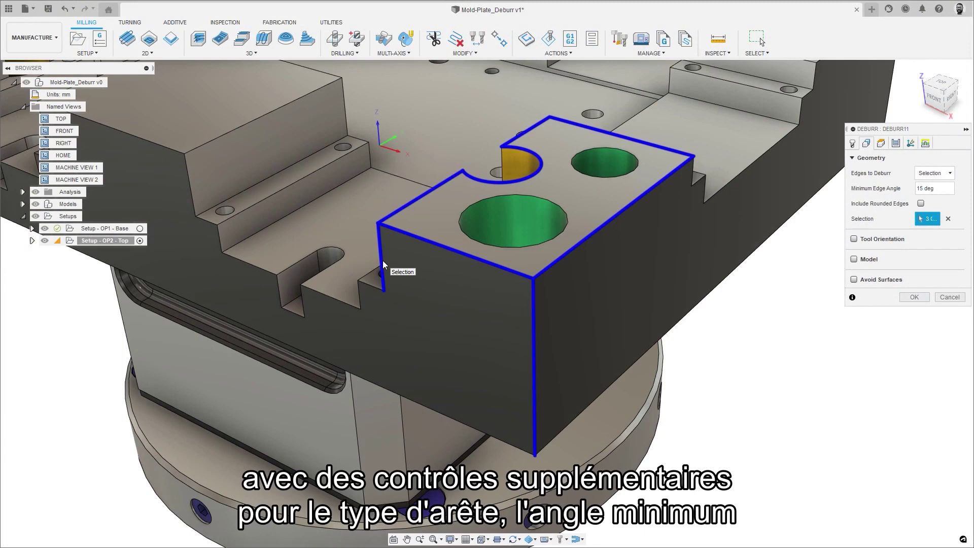
left_click(853, 238)
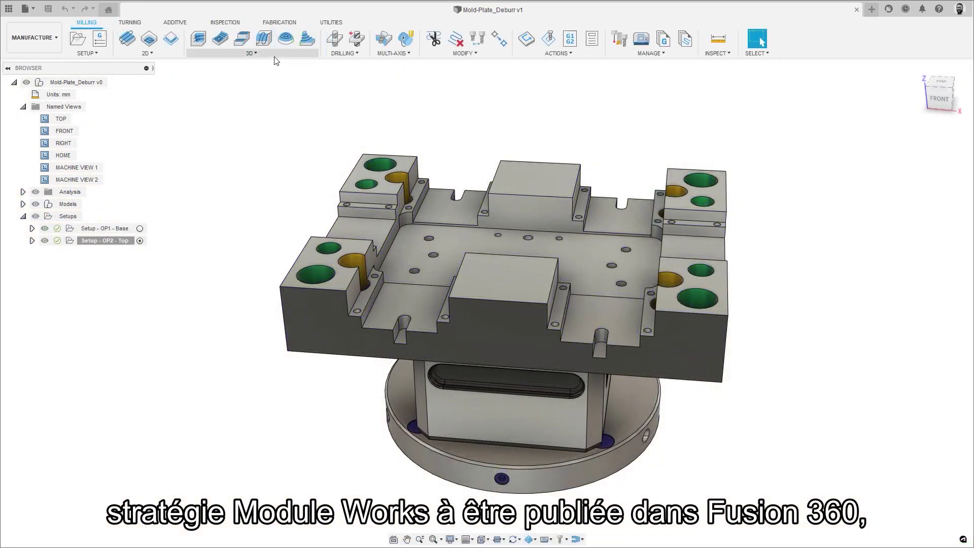
left_click(207, 277)
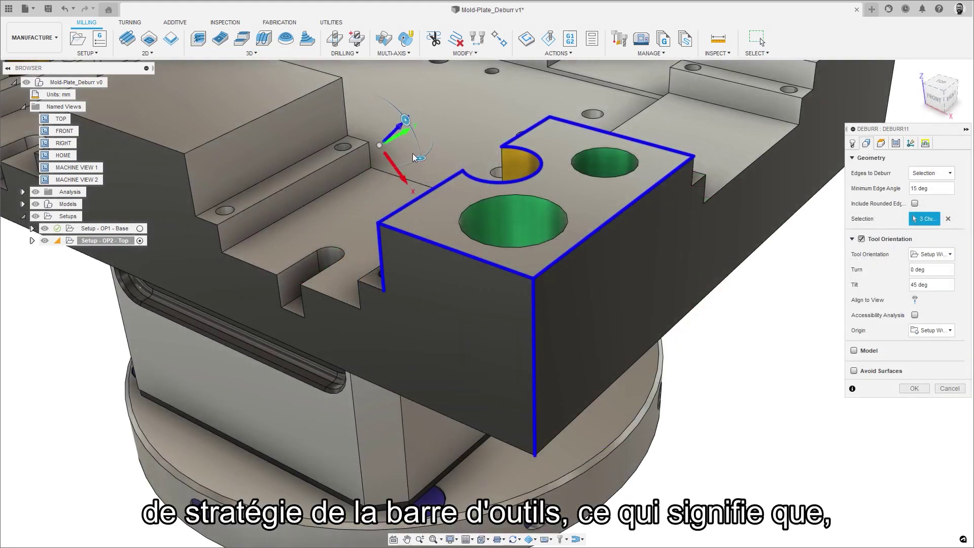
left_click_drag(413, 157, 399, 168)
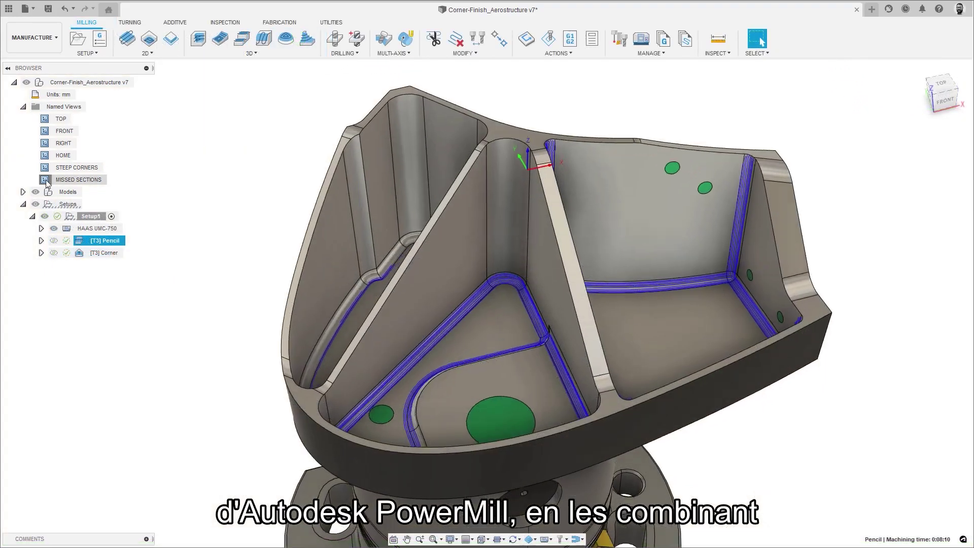
From the MISSED SECTIONS view, set the 8mm Ball Endmill as the rest-machining reference tool
double_click(46, 180)
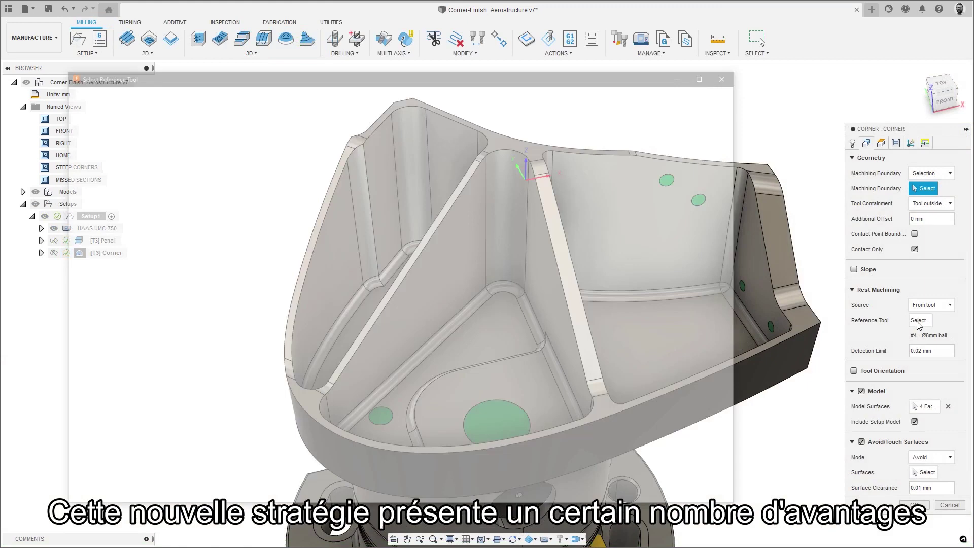
left_click(920, 320)
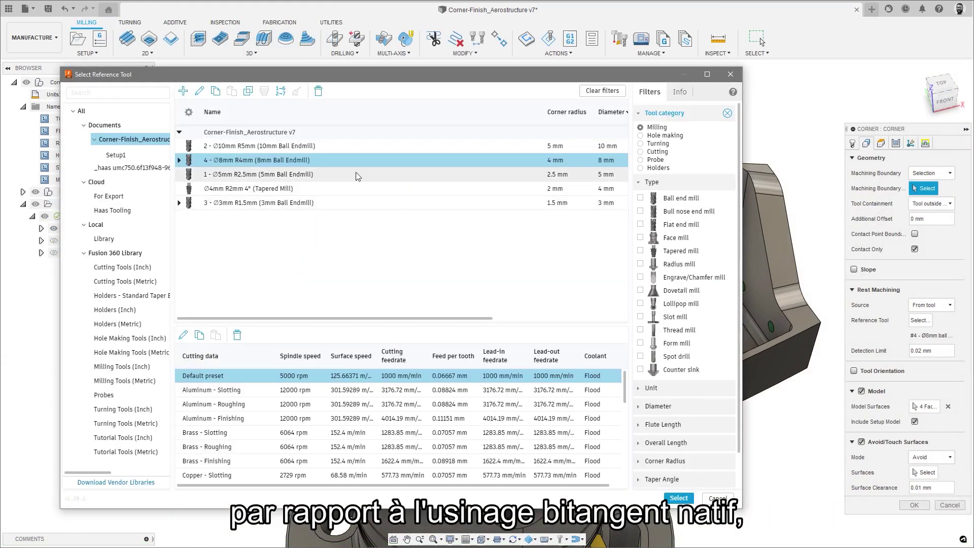
left_click(307, 161)
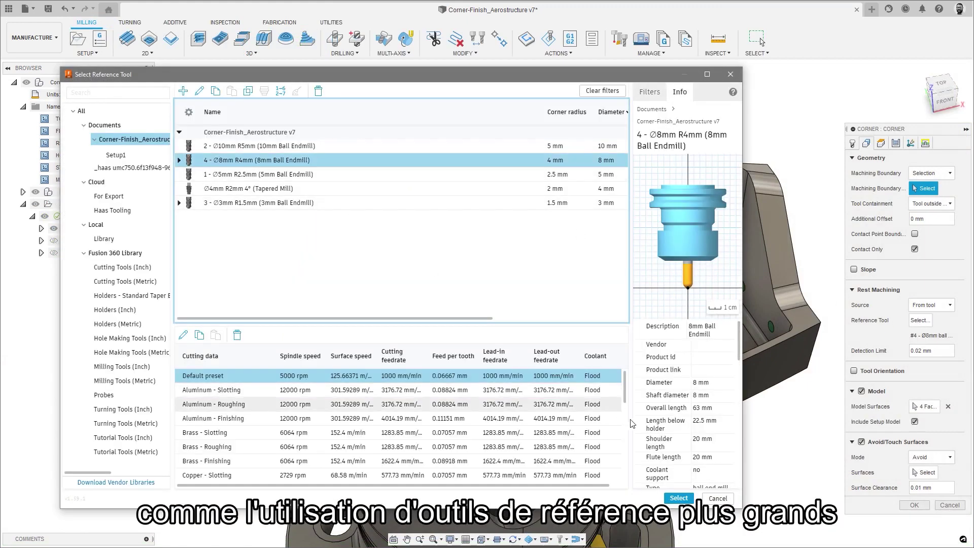
left_click(689, 498)
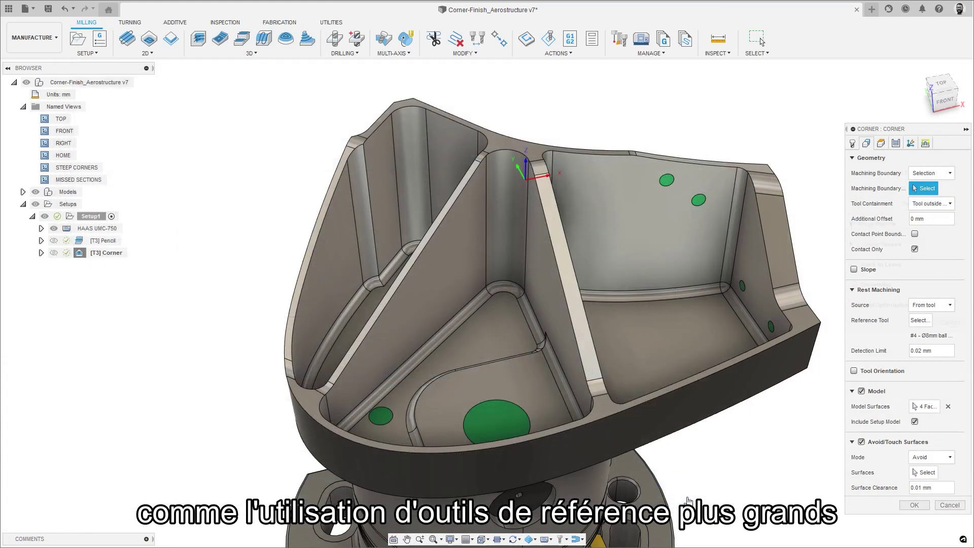
Review the Corner operation's shallow passes settings, then simulate from the STEEP CORNERS view
left_click(896, 143)
left_click(853, 320)
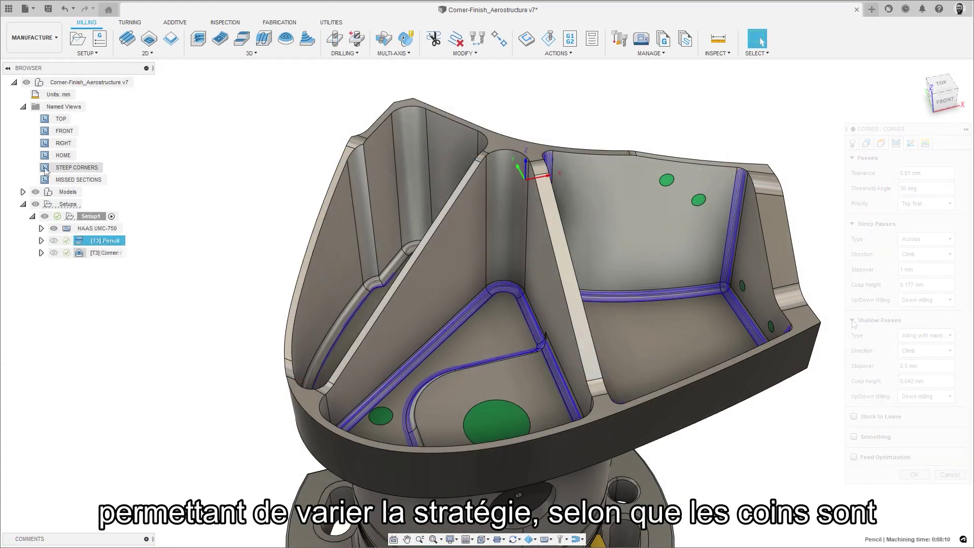
double_click(45, 168)
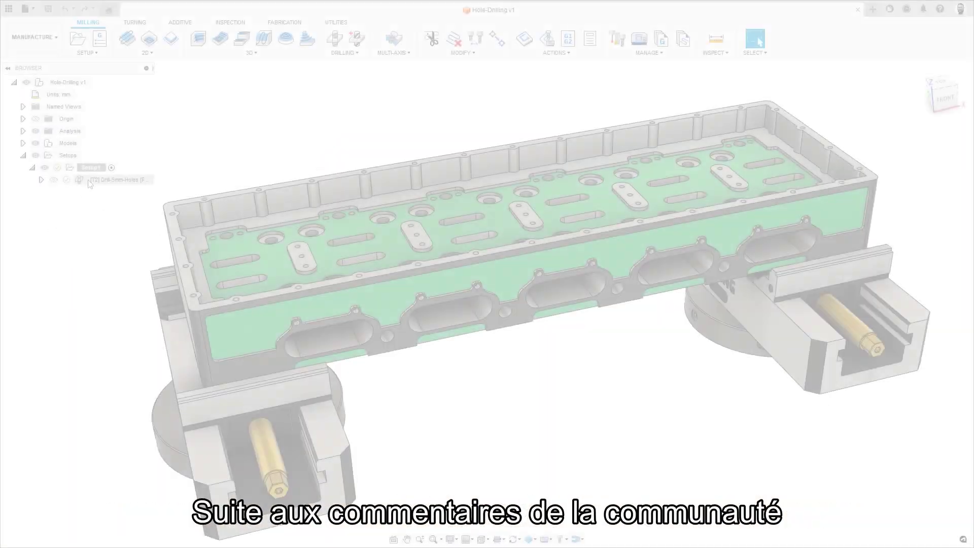
Edit the drill operation and open the 5mm drill's Default preset for editing
right_click(89, 180)
left_click(101, 188)
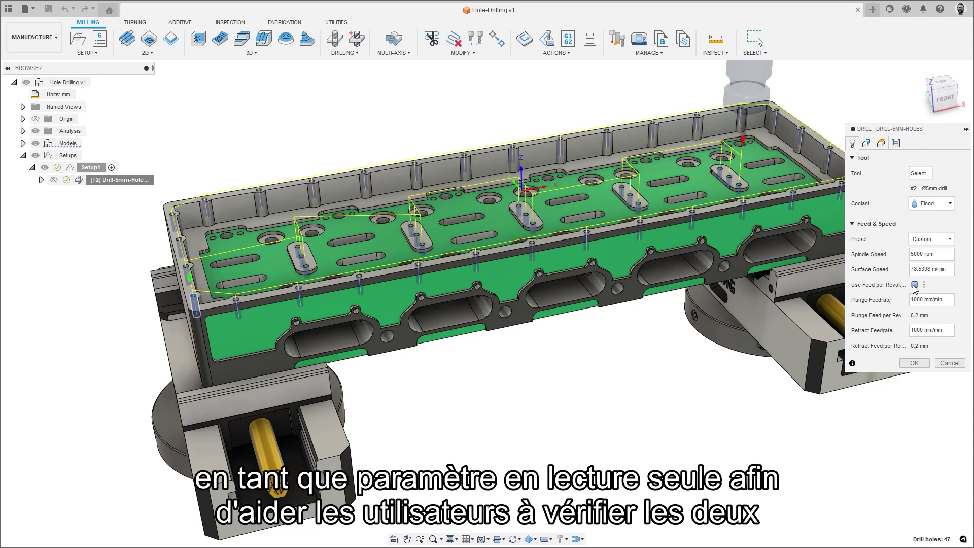
left_click(919, 173)
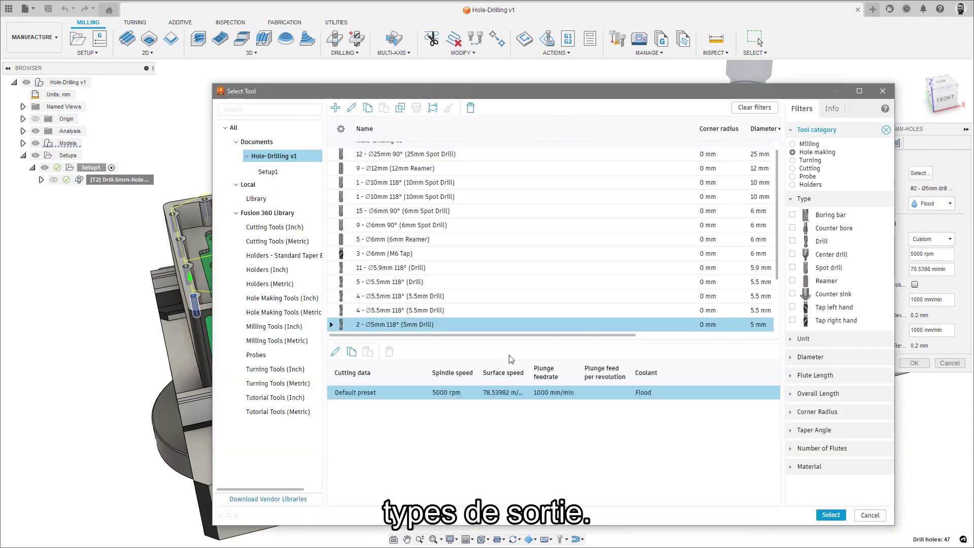
right_click(404, 393)
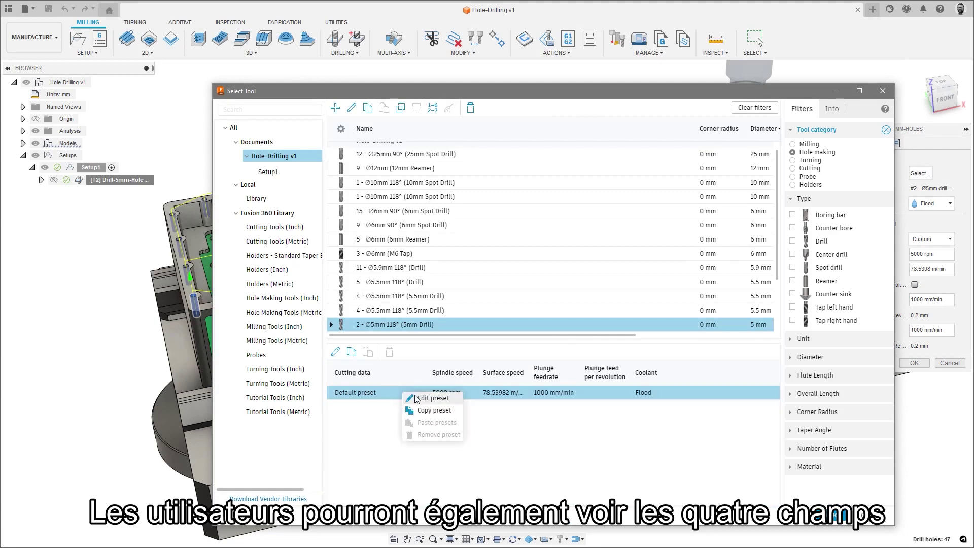
left_click(426, 398)
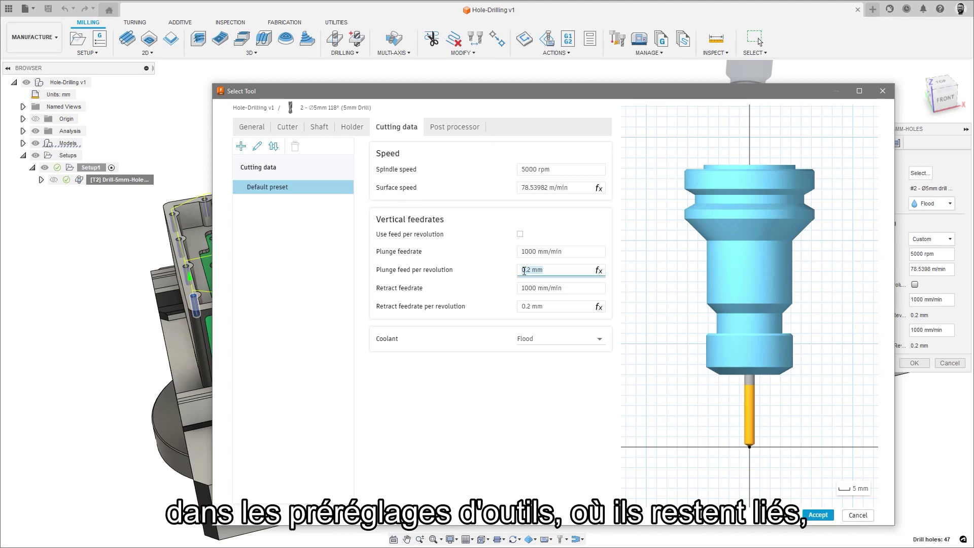
Set 0.1 mm plunge and 0.3 mm retract feed per rev, then apply it to the drill operation
type(".1")
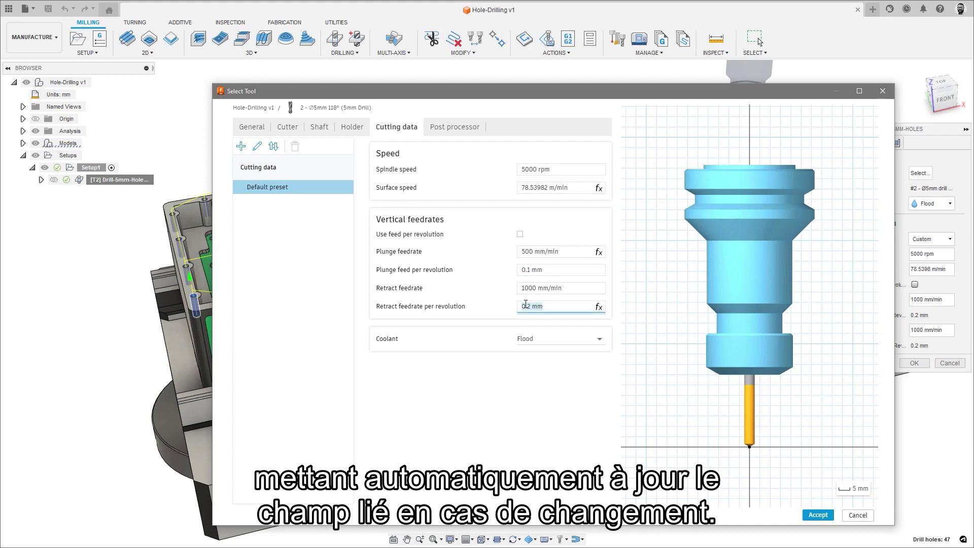
key("BackSpace")
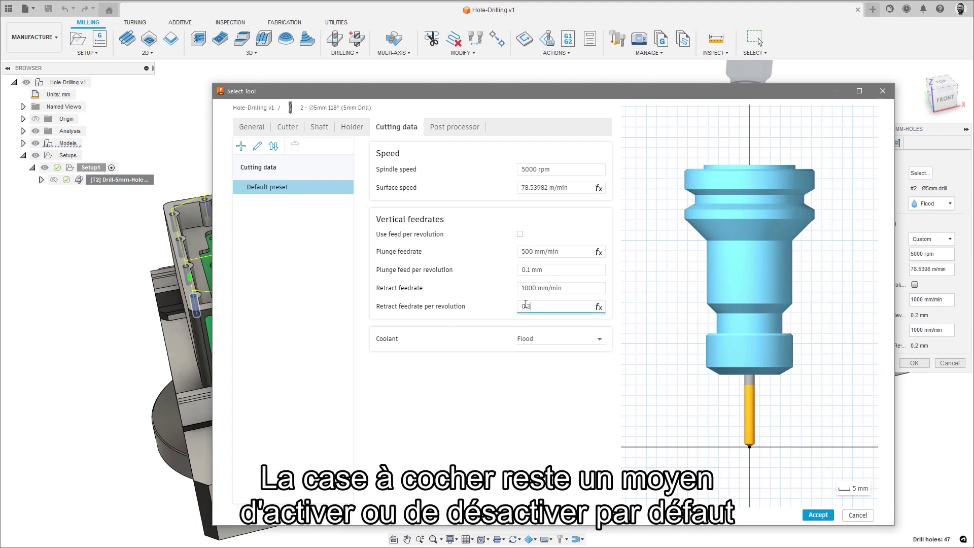
left_click(547, 269)
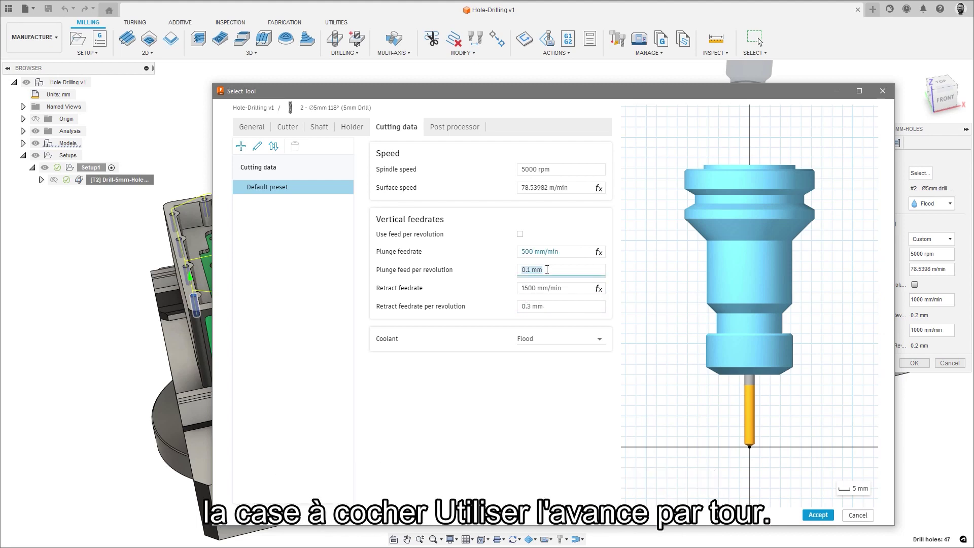
left_click(520, 235)
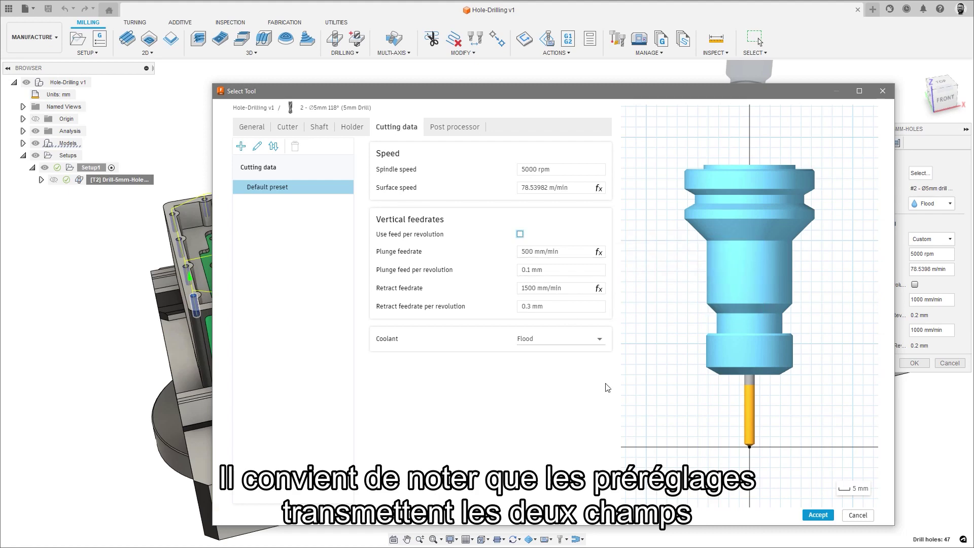
left_click(818, 515)
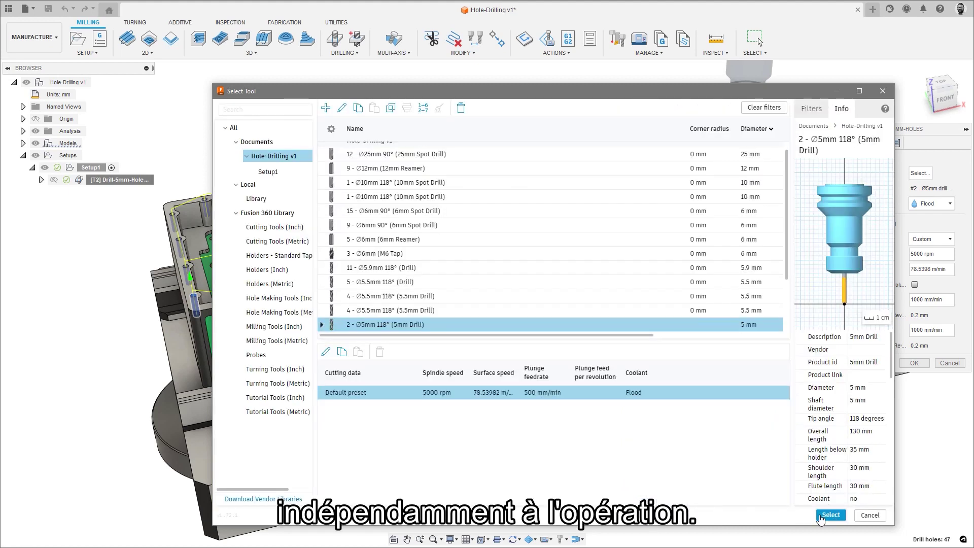
left_click(819, 516)
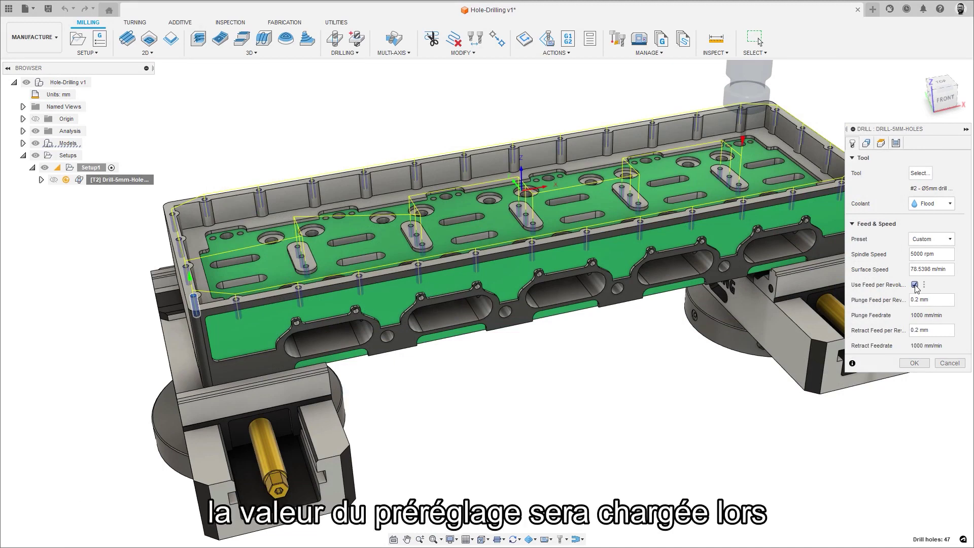
left_click(914, 363)
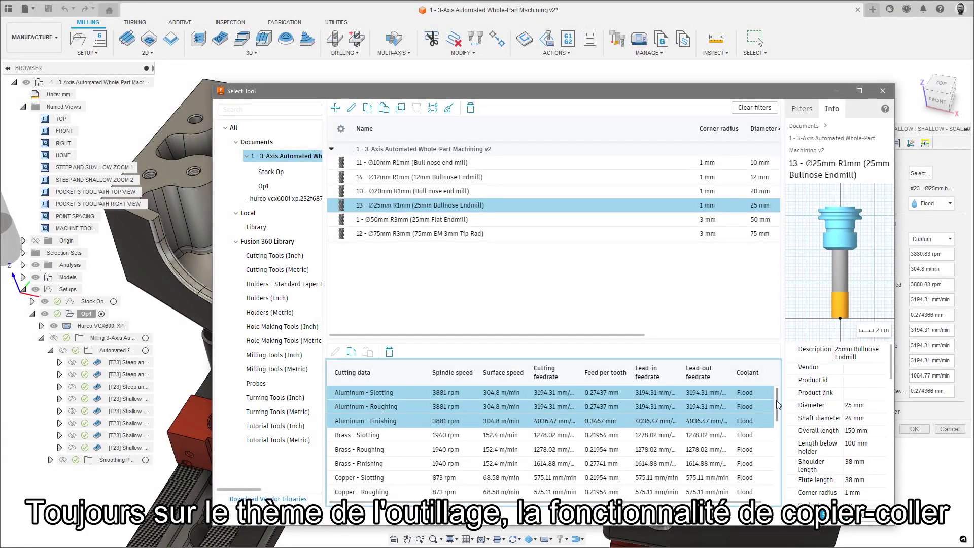
Paste the Stainless Steel Slotting, Roughing and Finishing presets onto the 10mm and 20mm bull nose end mills
scroll(422, 417, "down", 5)
left_click(411, 434, "shift")
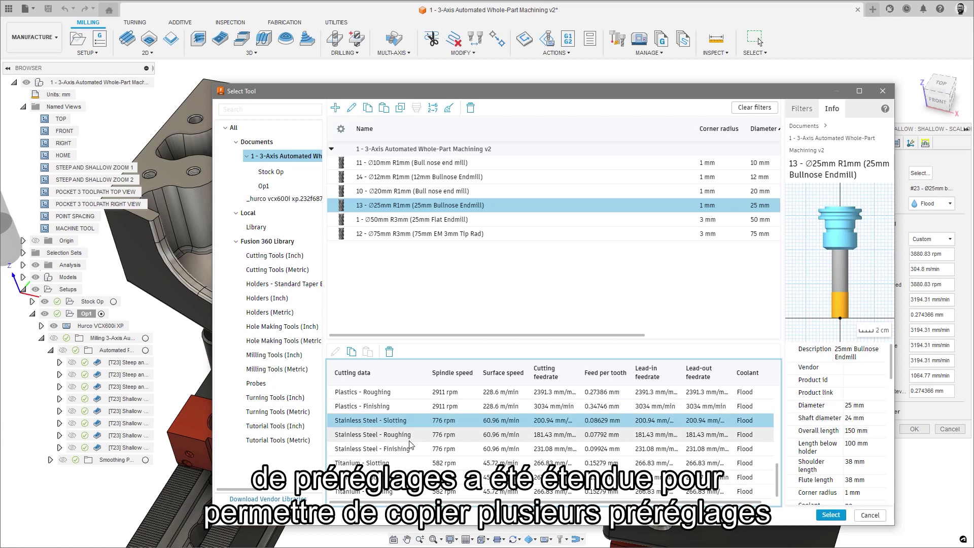
left_click(411, 449, "shift")
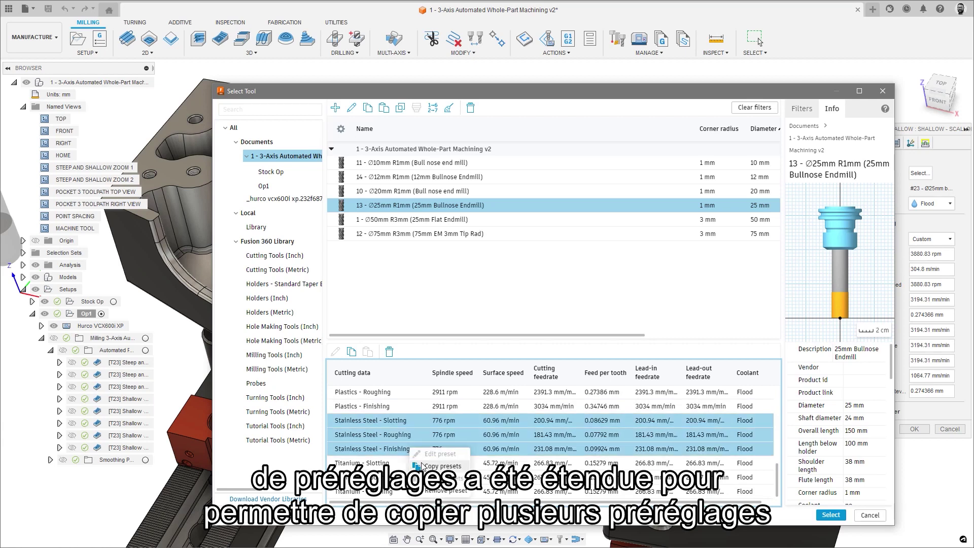
left_click(404, 163)
left_click(406, 192, "ctrl")
right_click(405, 193)
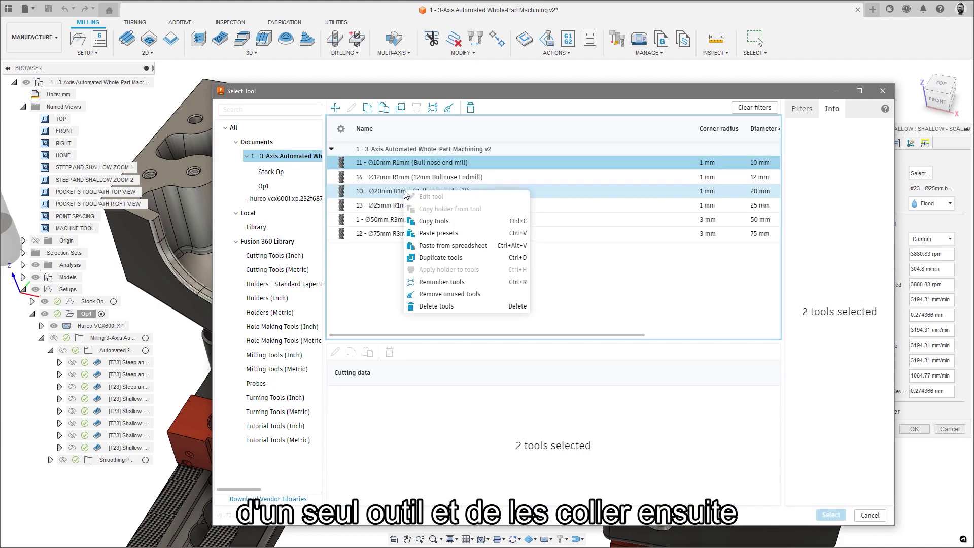
left_click(430, 236)
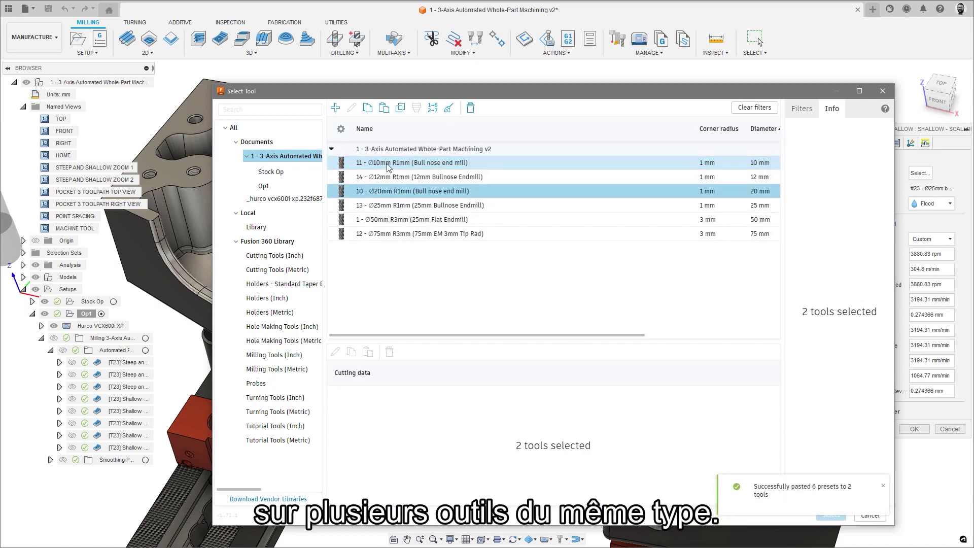
left_click(406, 163)
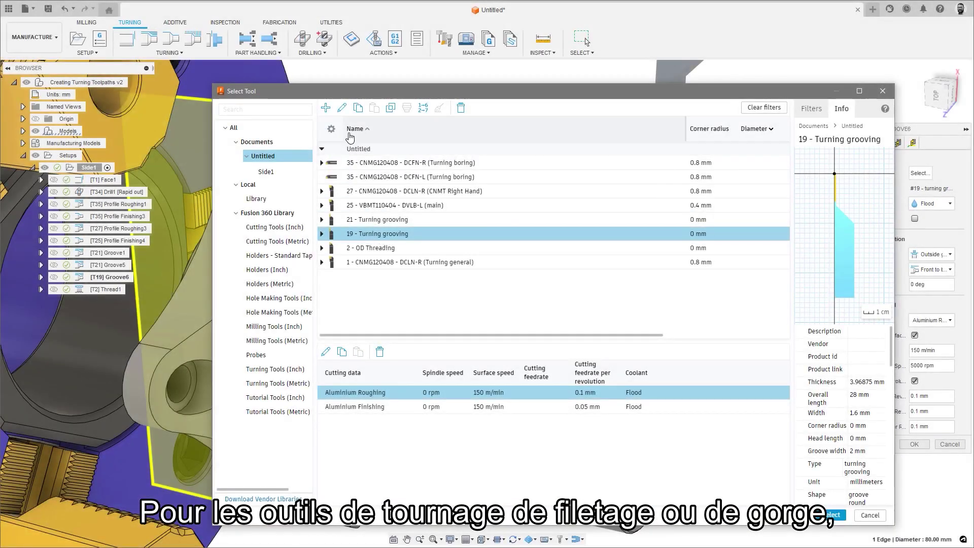
Show the 2 - OD Threading tool's insert geometry: 20 mm length, 2 mm width and pitch
left_click(342, 108)
left_click(300, 128)
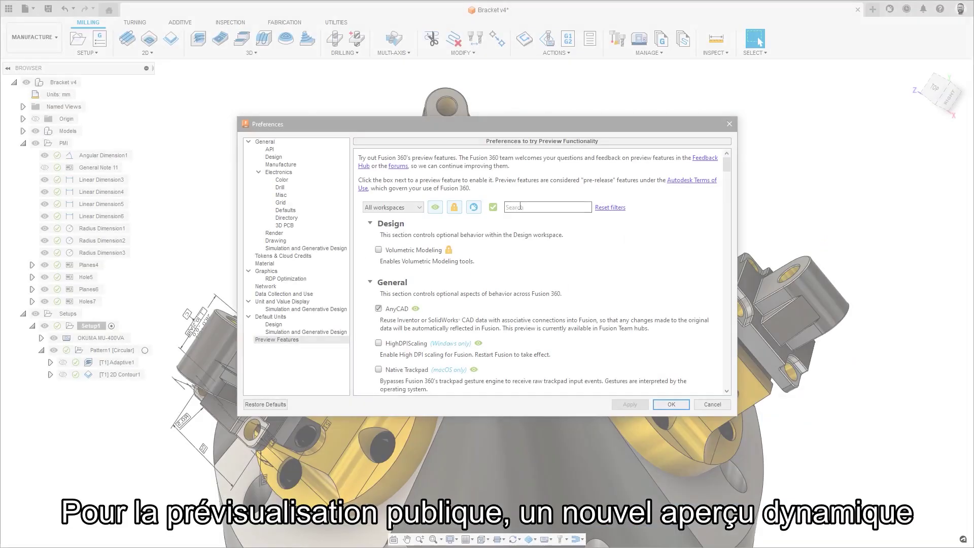
Turn on Tool Library - 3D Preview, then orbit, zoom and pan the 10mm flat endmill preview
type("3D ")
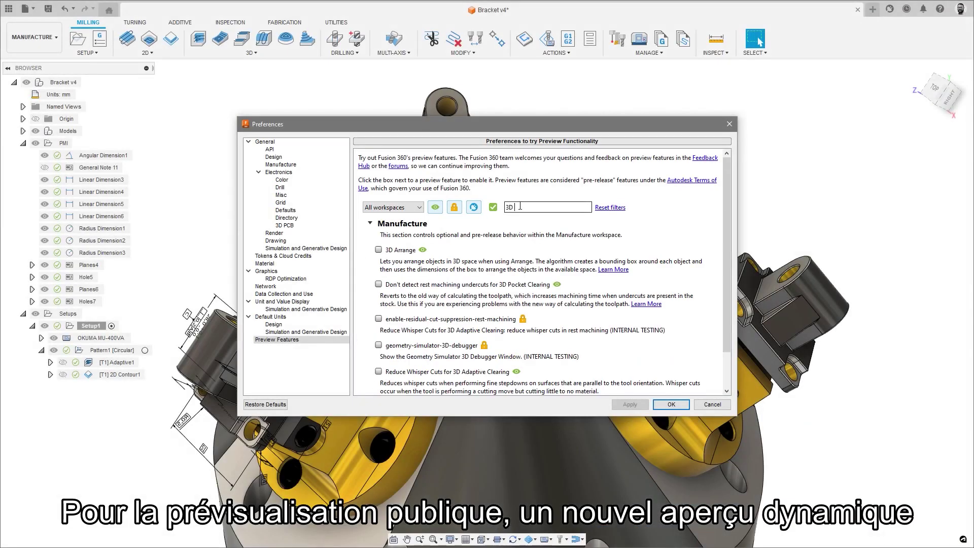
type("to")
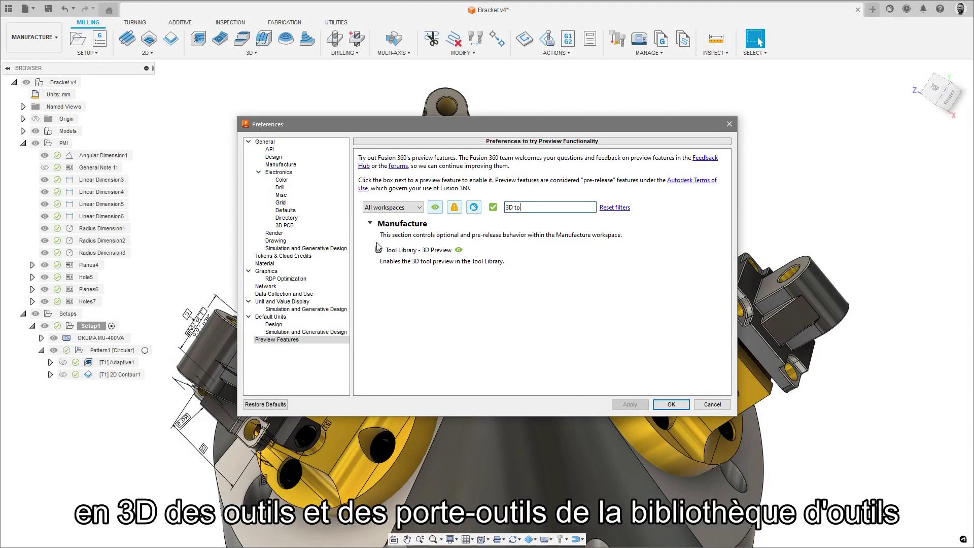
left_click(667, 404)
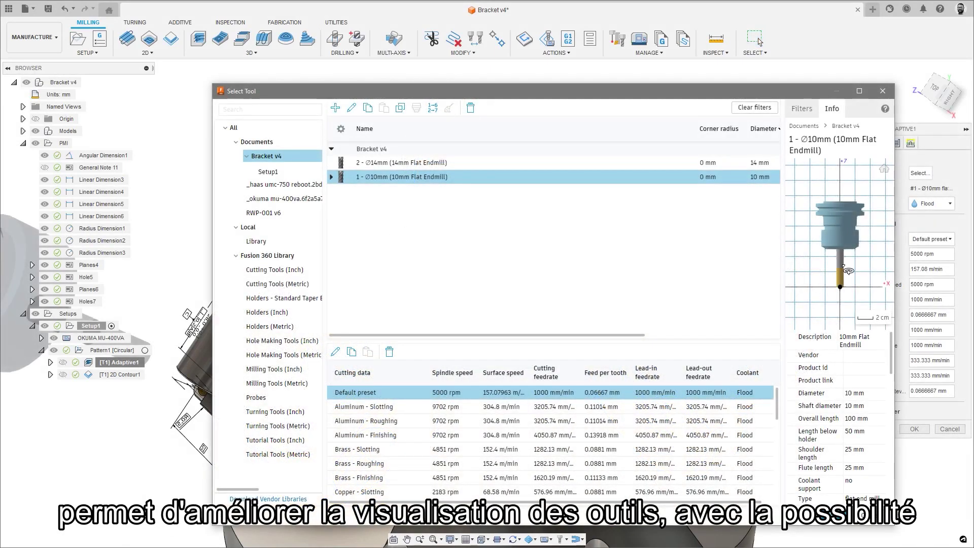
left_click_drag(848, 271, 837, 216)
left_click_drag(831, 182, 841, 300)
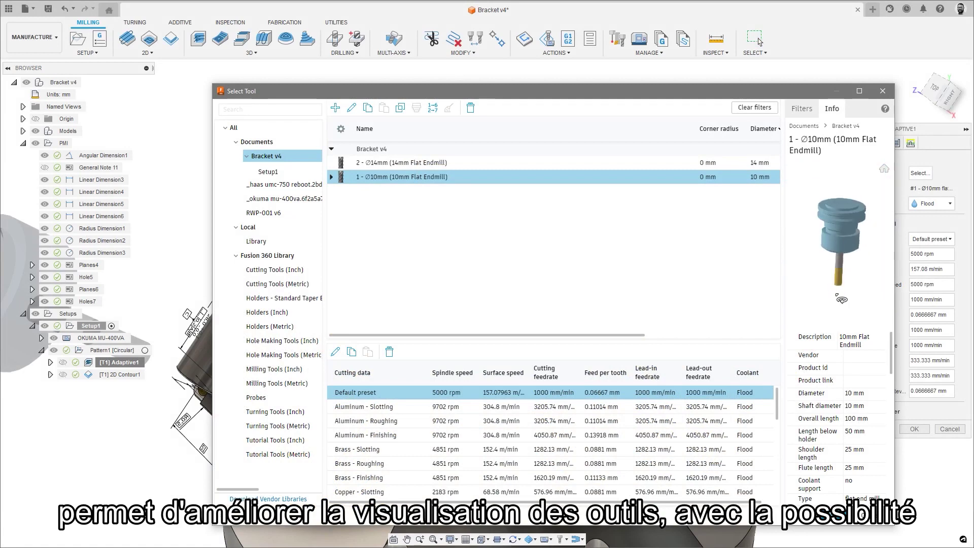
scroll(841, 250, "up", 5)
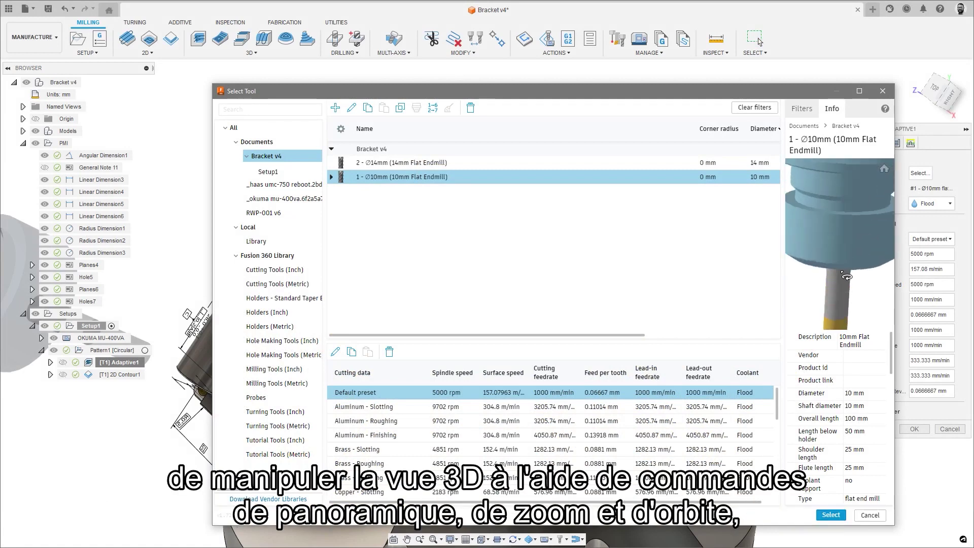
left_click_drag(842, 213, 854, 252)
middle_click_drag(854, 252, 843, 204)
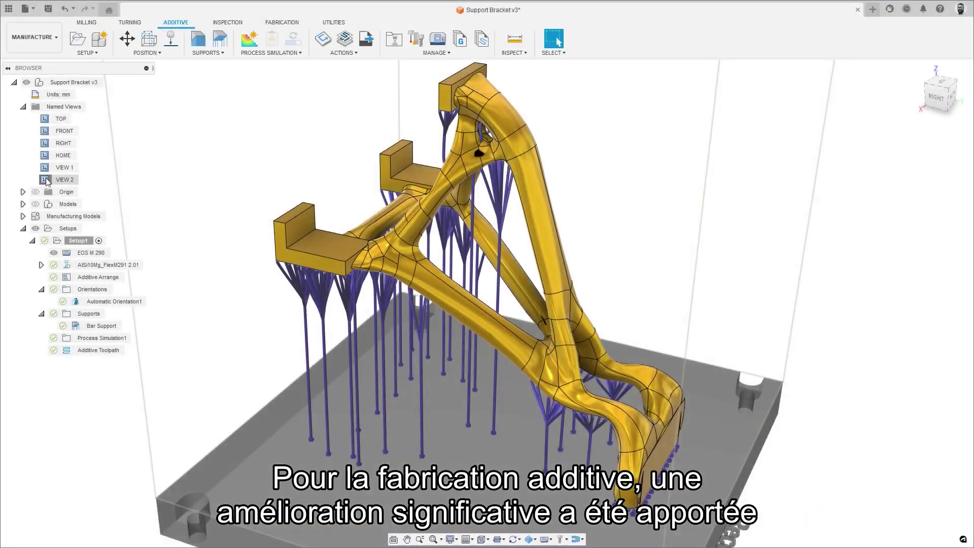
In VIEW 2, edit the Bar Support: enable Groups with a base plate per group, Brace off
left_click(45, 179)
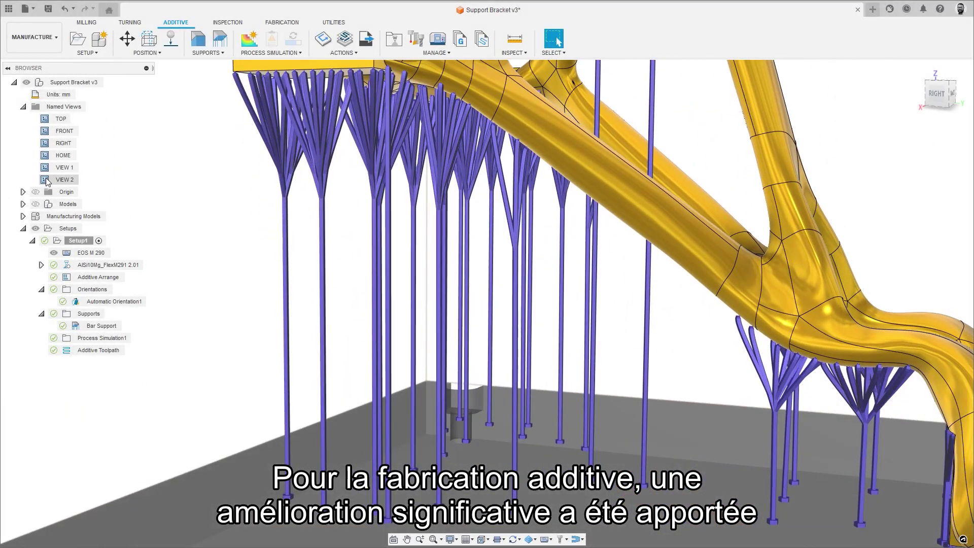
right_click(97, 328)
left_click(102, 331)
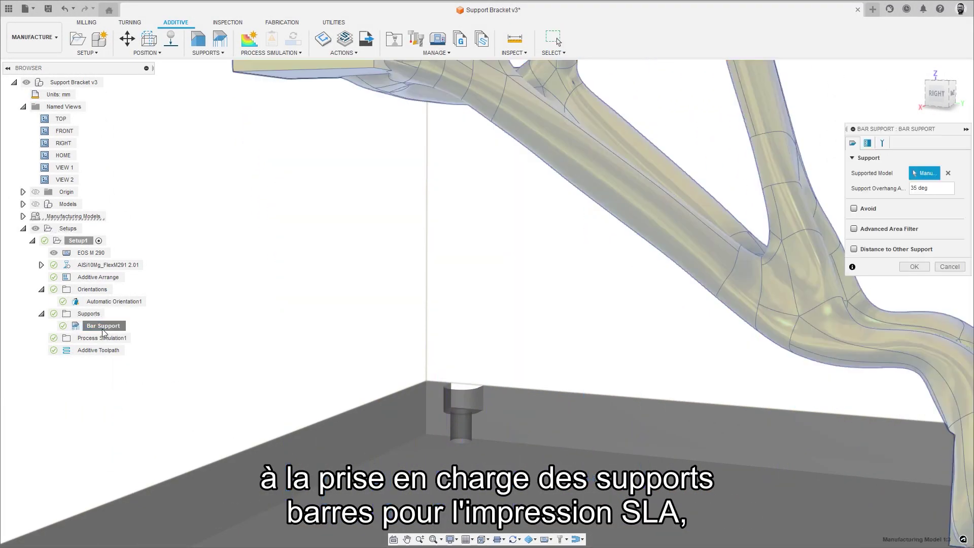
left_click(868, 144)
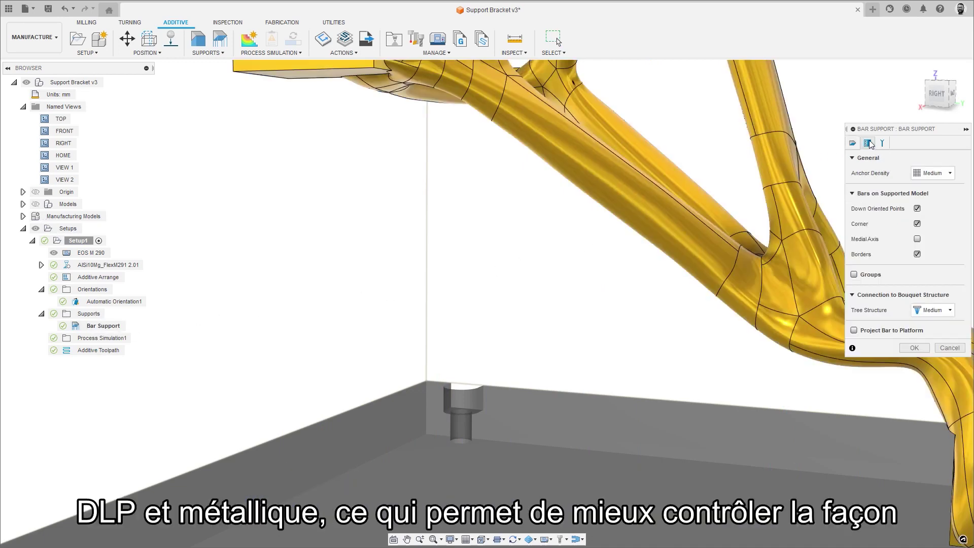
left_click(854, 275)
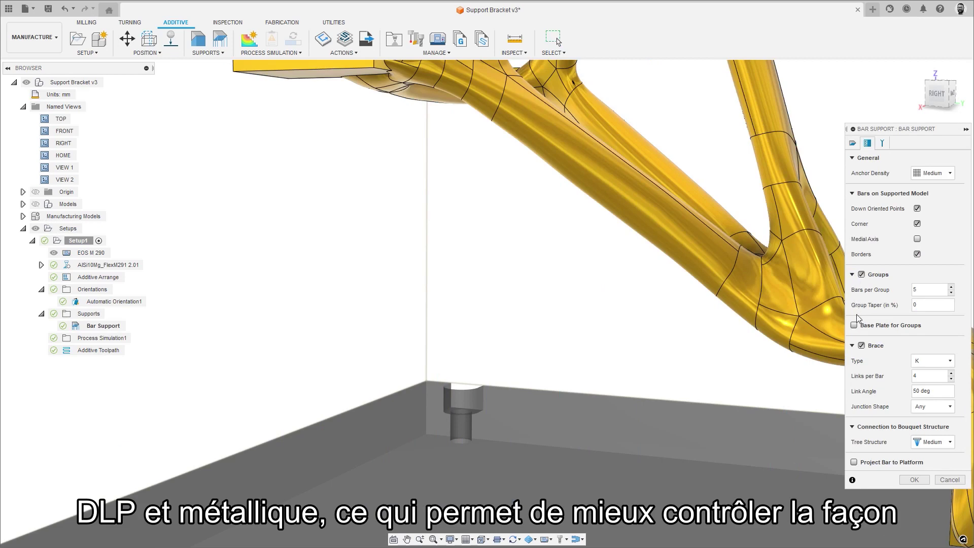
left_click(861, 346)
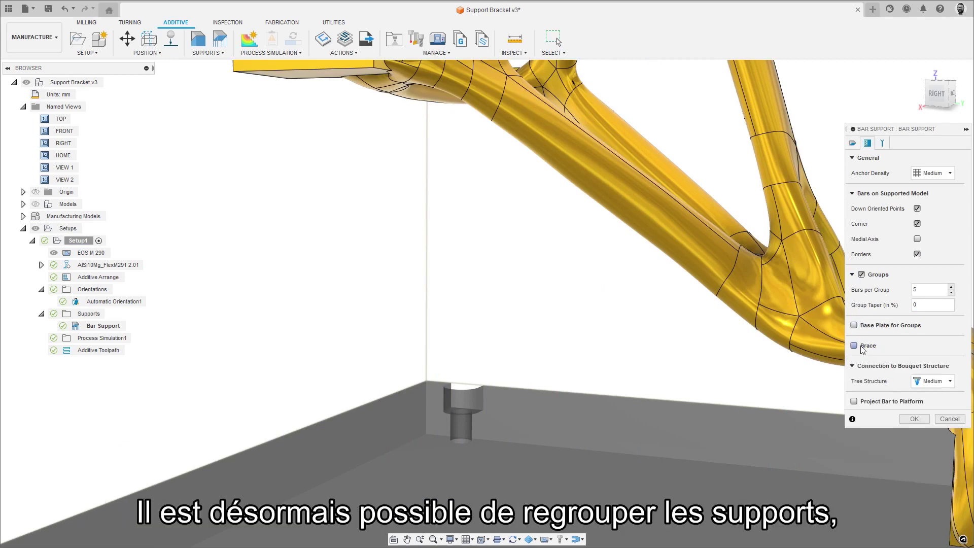
left_click(856, 327)
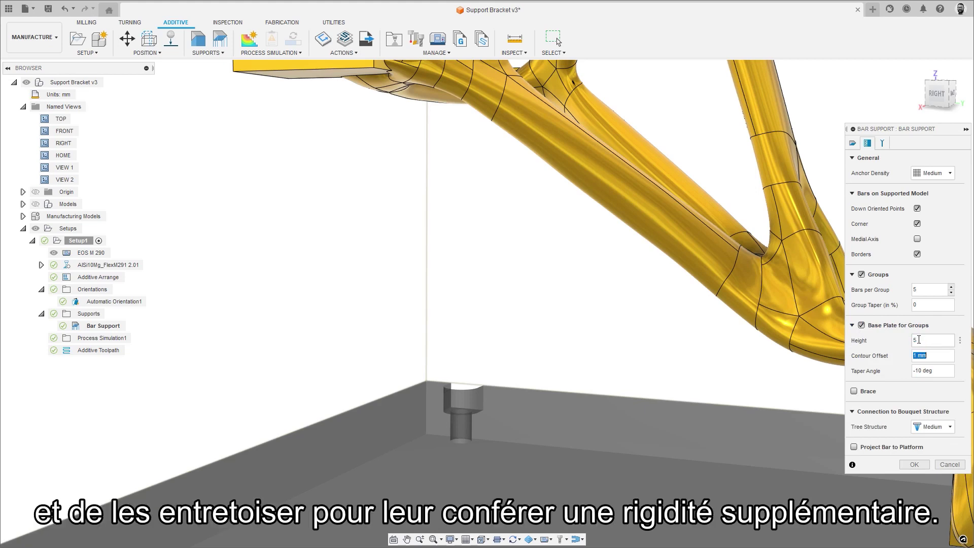
left_click(911, 465)
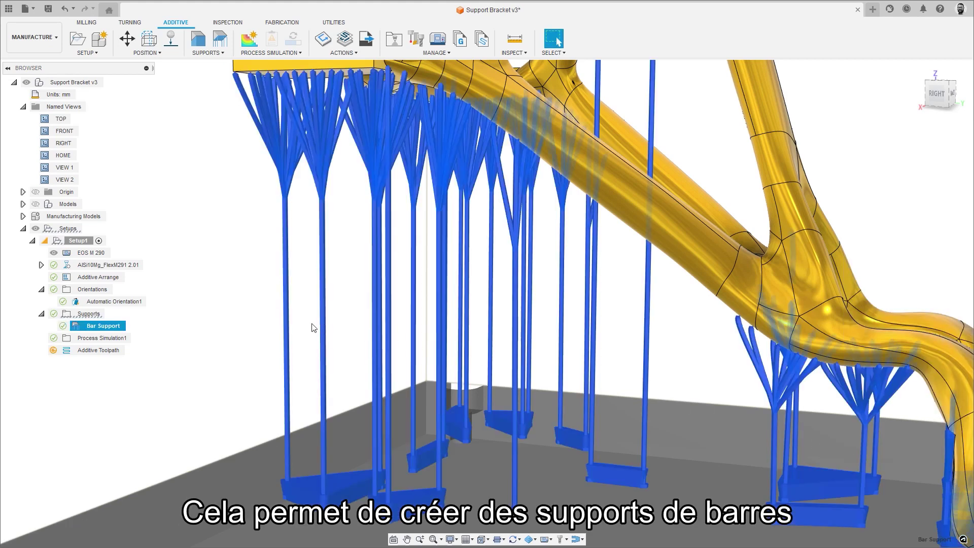
Re-enable Brace on the Bar Support with type X, then check the result from VIEW 2
right_click(109, 325)
left_click(130, 337)
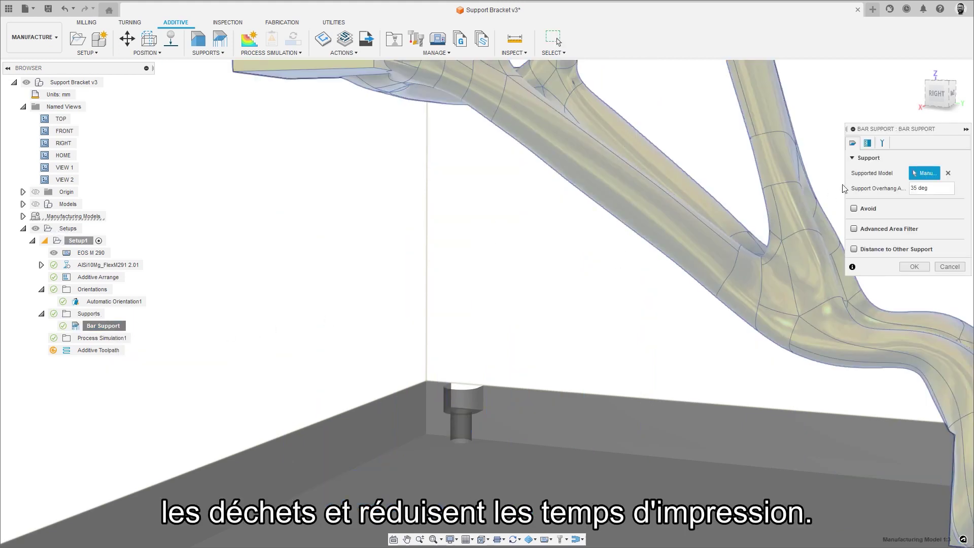
left_click(869, 144)
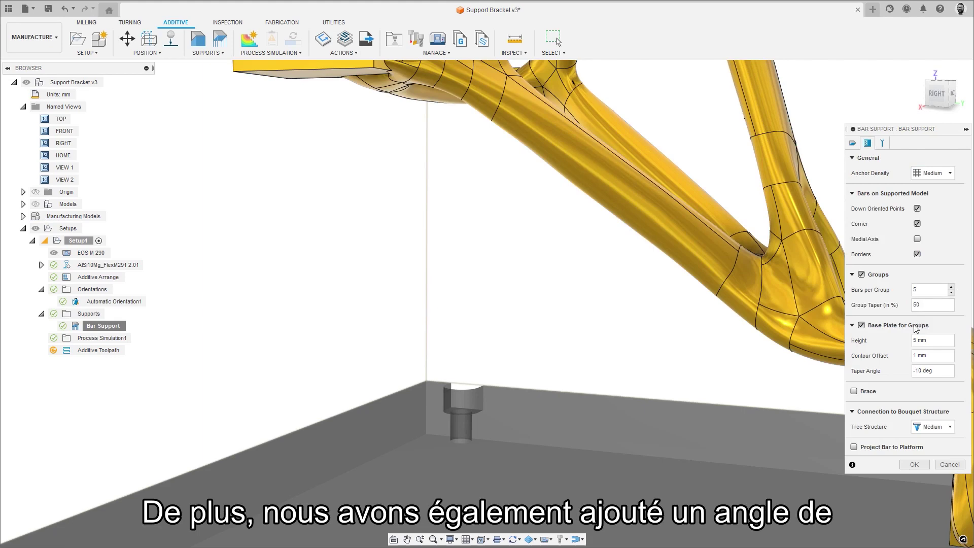
left_click(854, 391)
left_click(933, 406)
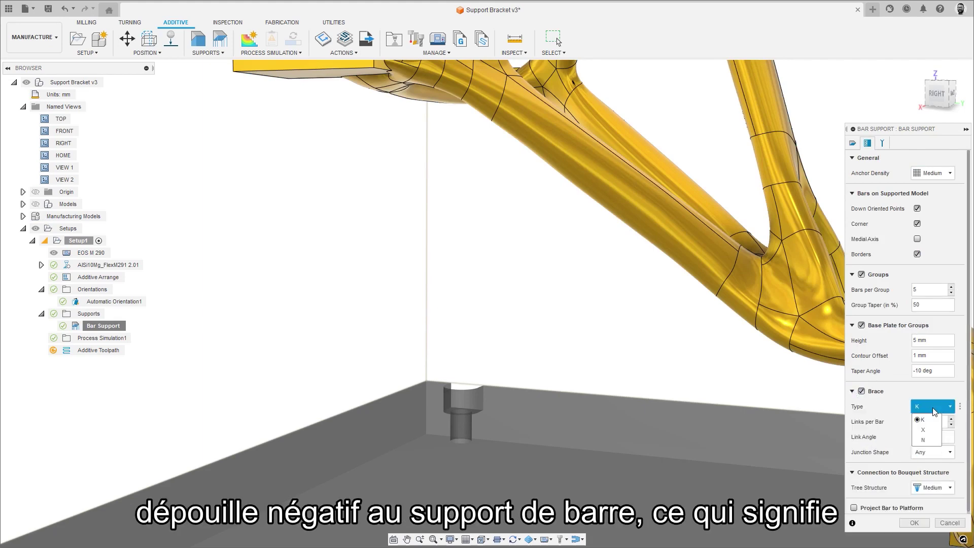
left_click(935, 432)
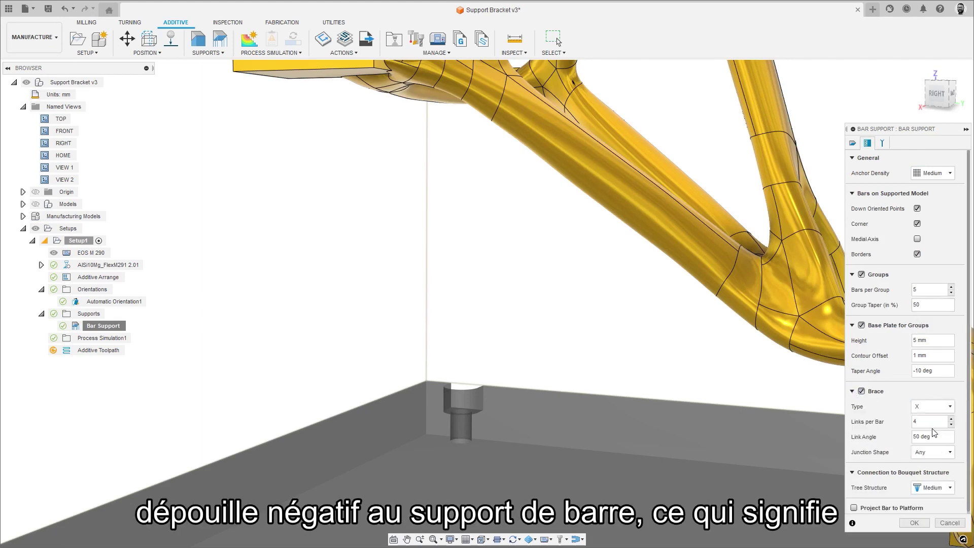
left_click(914, 523)
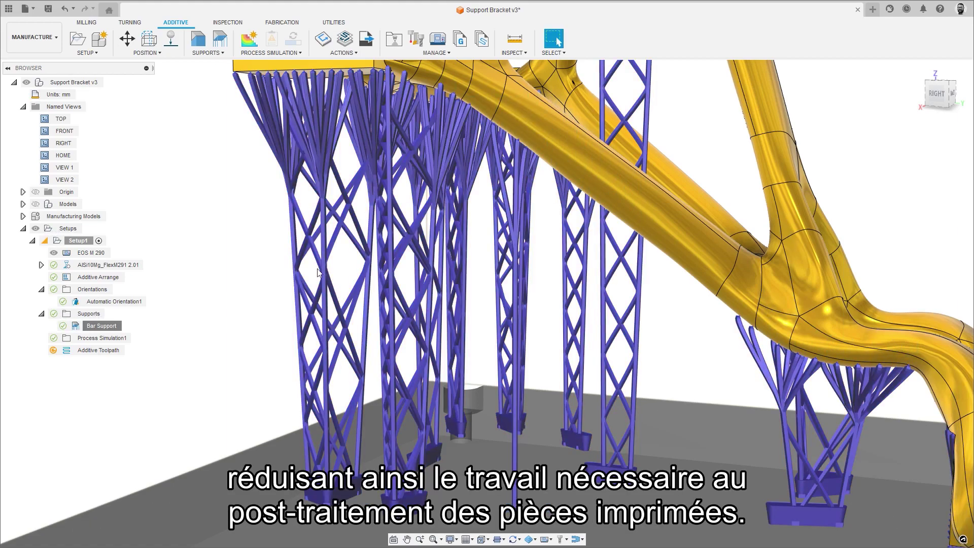
double_click(44, 180)
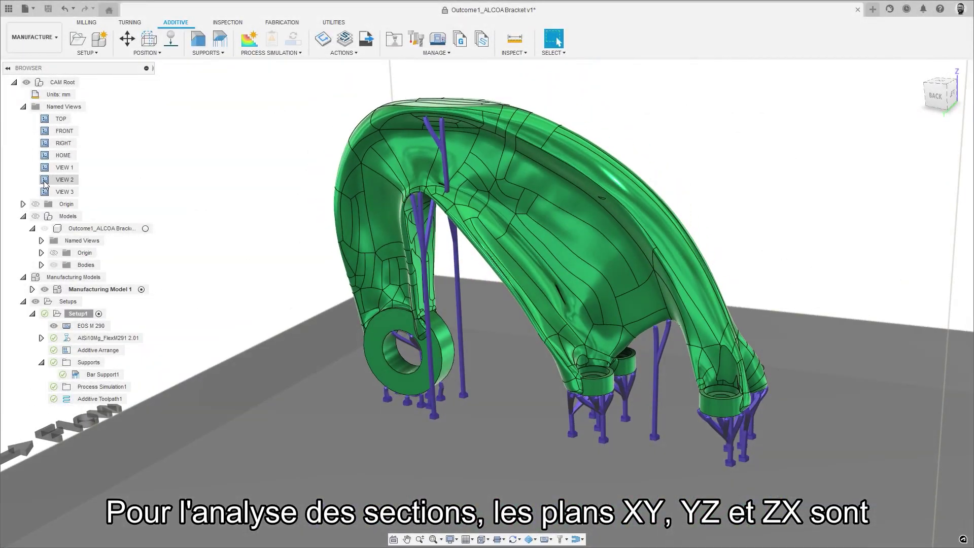
From the HOME view, cut a section analysis on the YZ plane, offset 135 mm across the bracket
double_click(45, 156)
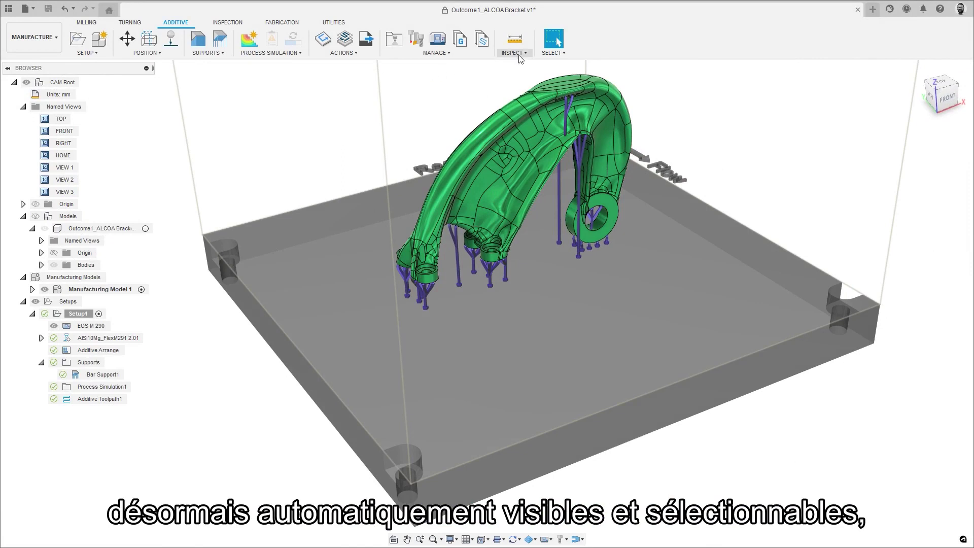
left_click(519, 56)
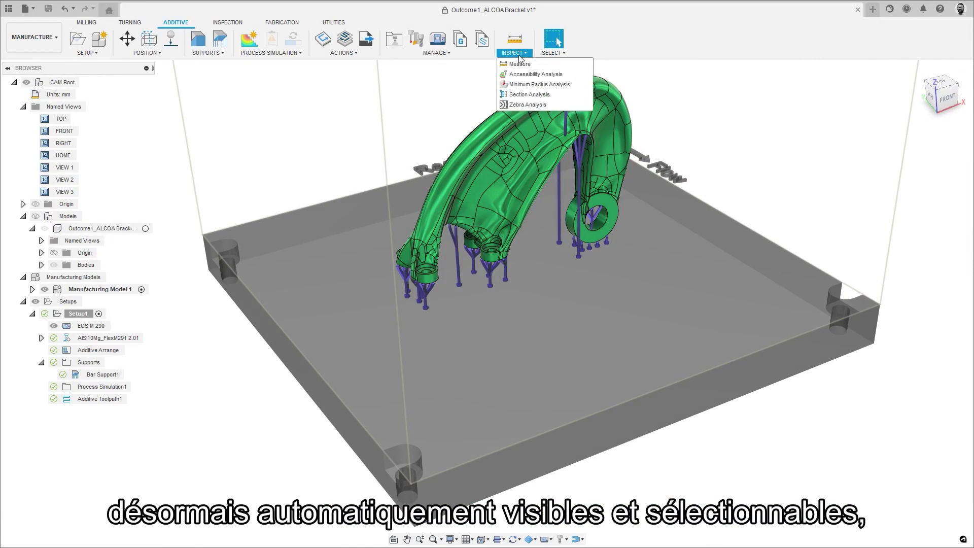
left_click(519, 95)
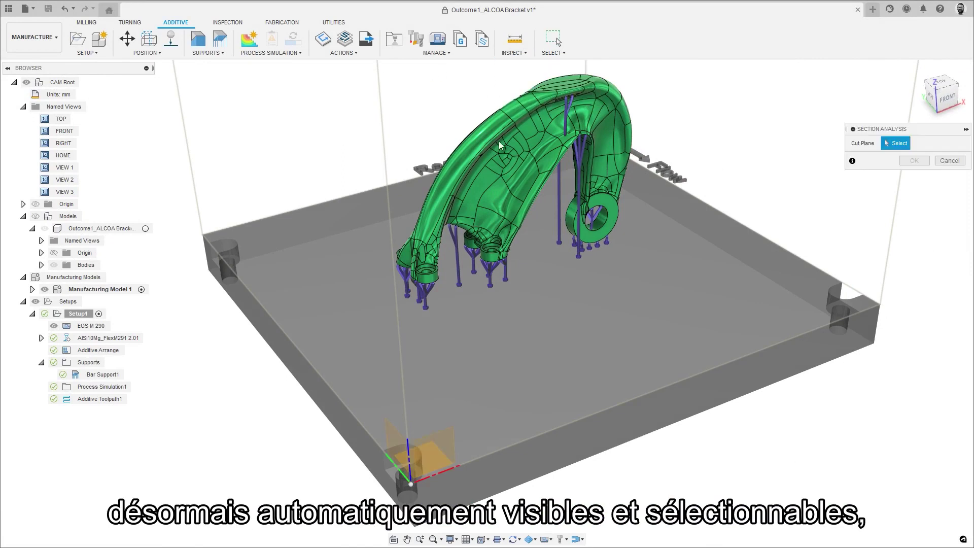
left_click(391, 435)
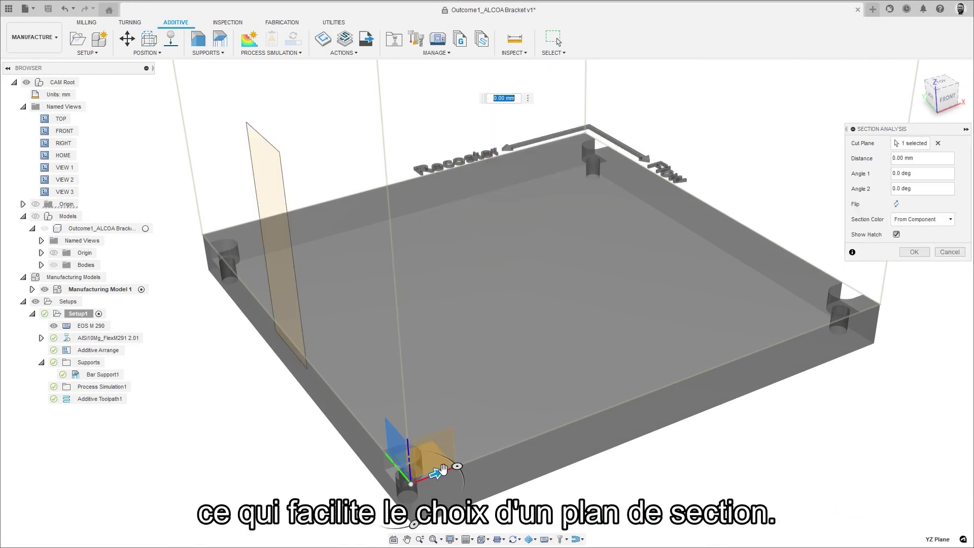
left_click_drag(440, 473, 715, 383)
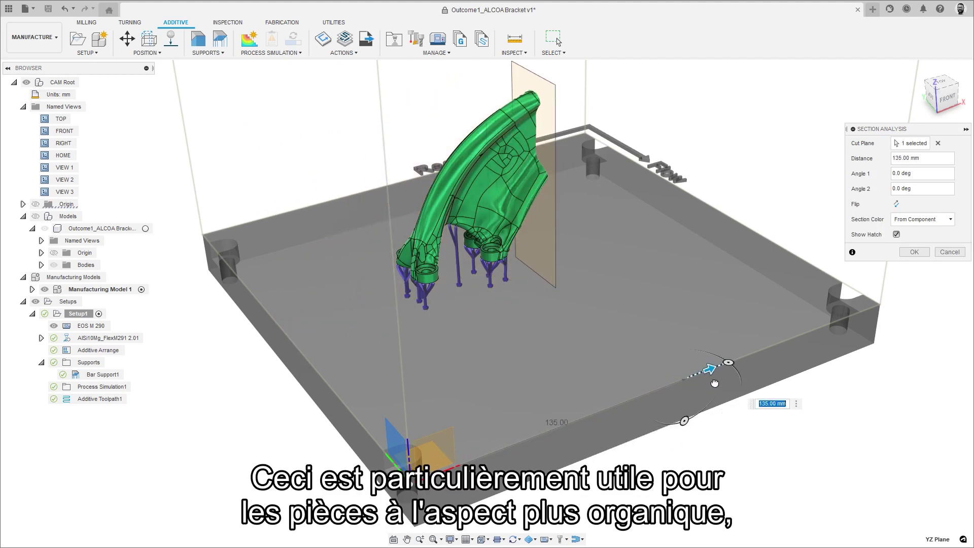
Flip the section to the other half, keep the analysis, and switch to VIEW 3
left_click(896, 205)
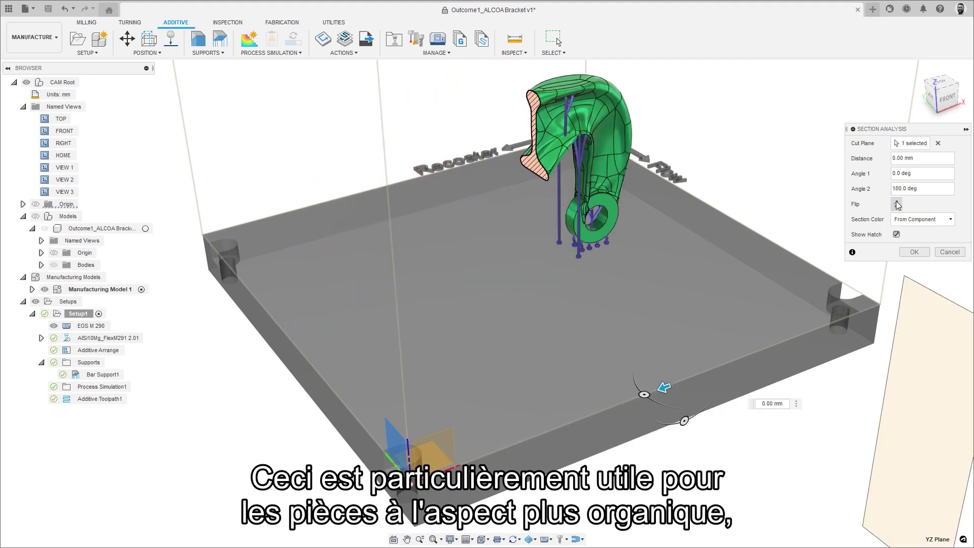
left_click(915, 252)
double_click(49, 190)
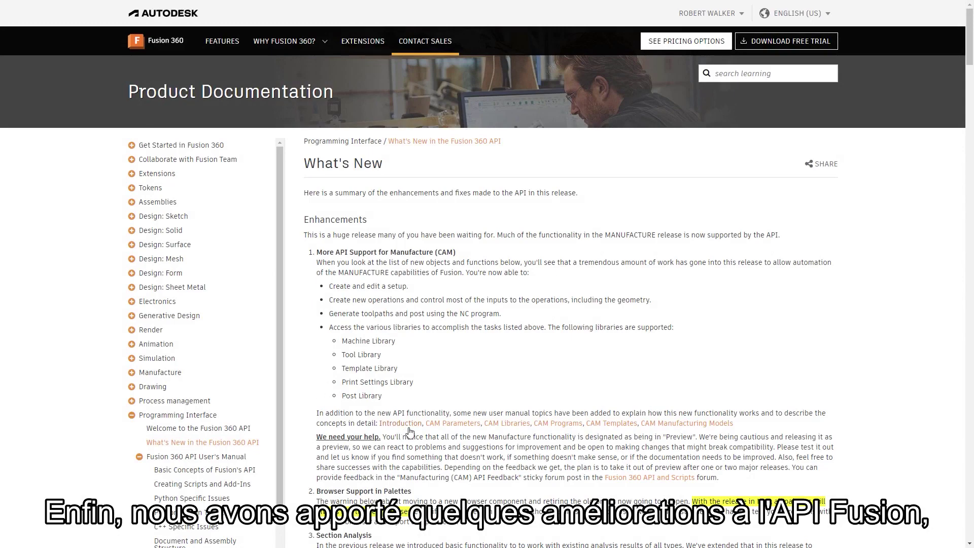
Read through the Introduction to the CAM API page in the Fusion 360 API docs
left_click(409, 426)
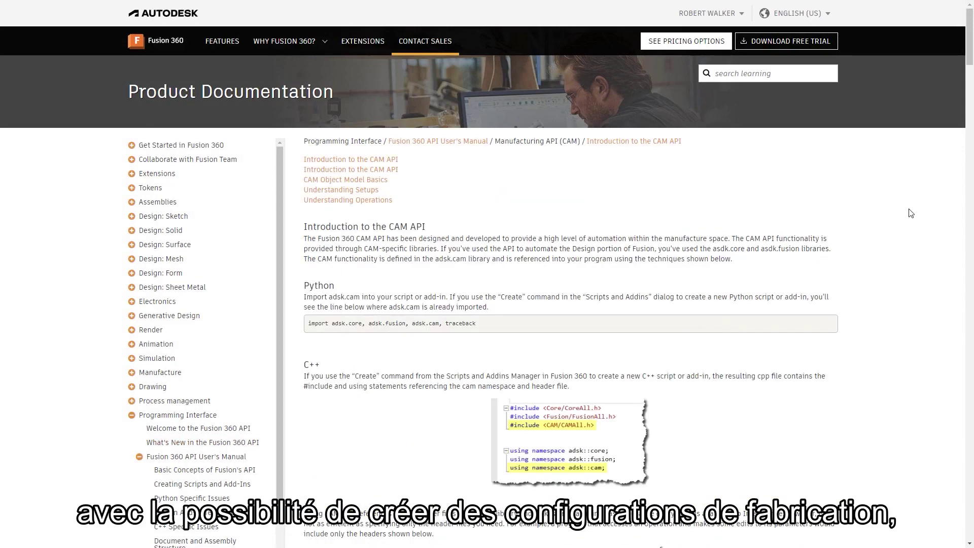
scroll(969, 197, "down", 15)
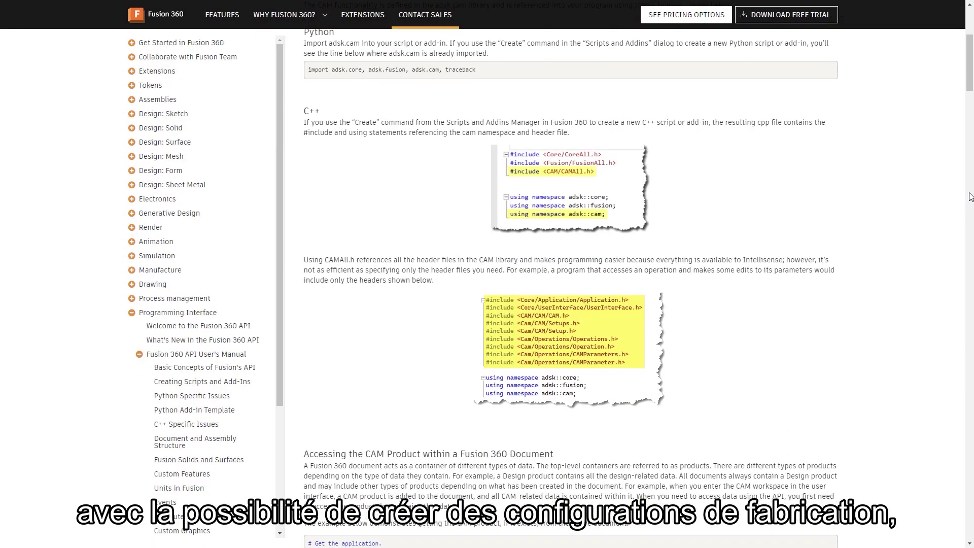
scroll(969, 196, "down", 15)
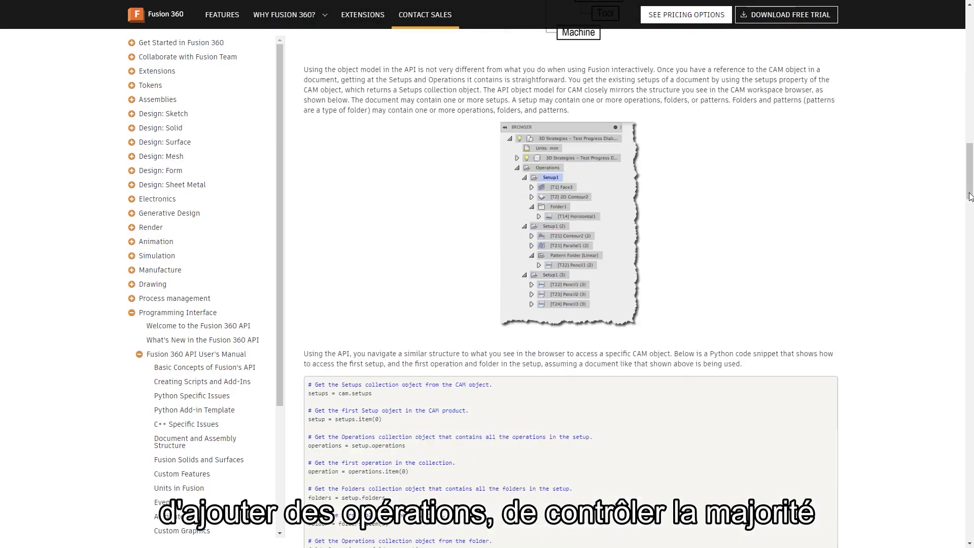
scroll(969, 197, "down", 15)
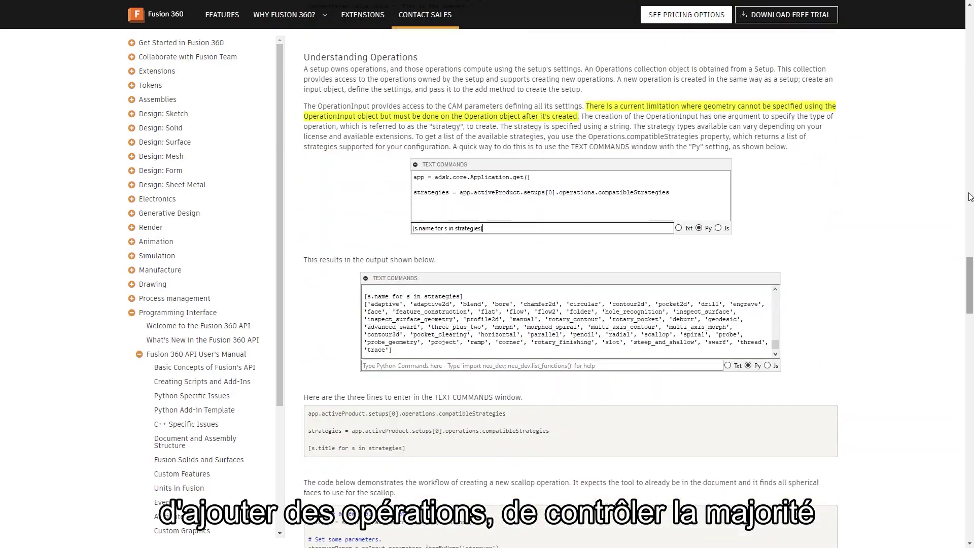
scroll(969, 197, "down", 15)
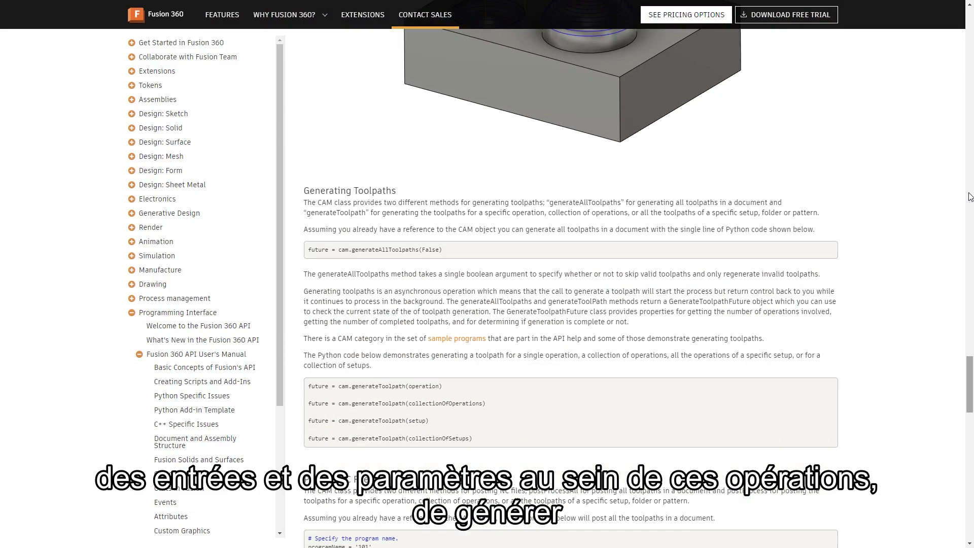
scroll(969, 197, "down", 5)
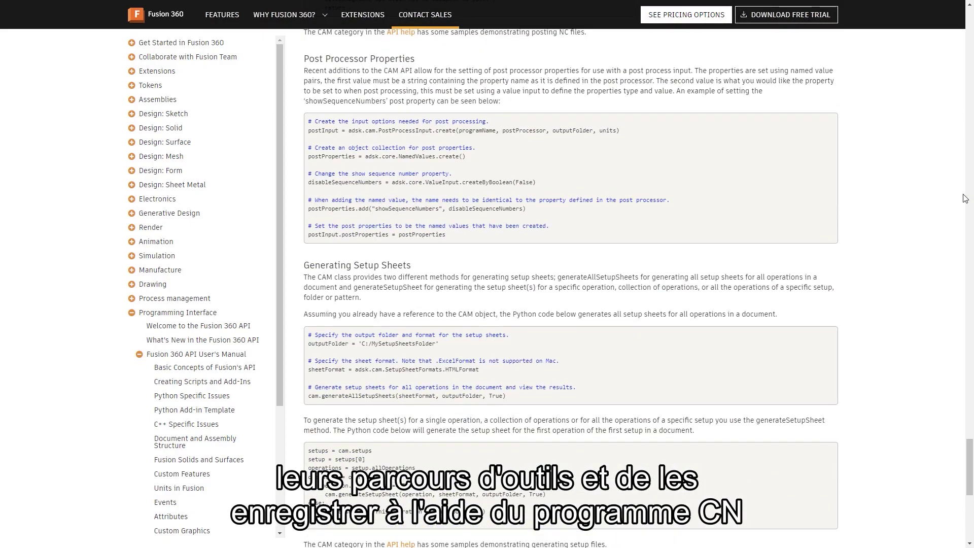
View the CAM Parameters page, then scroll the Introduction to CAM Libraries page's tool-library code
left_click(216, 340)
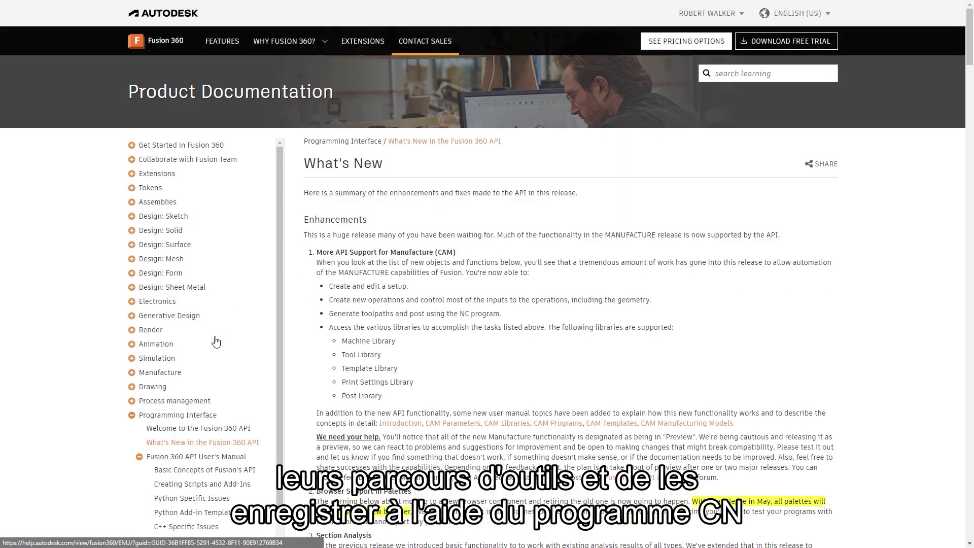
left_click(454, 424)
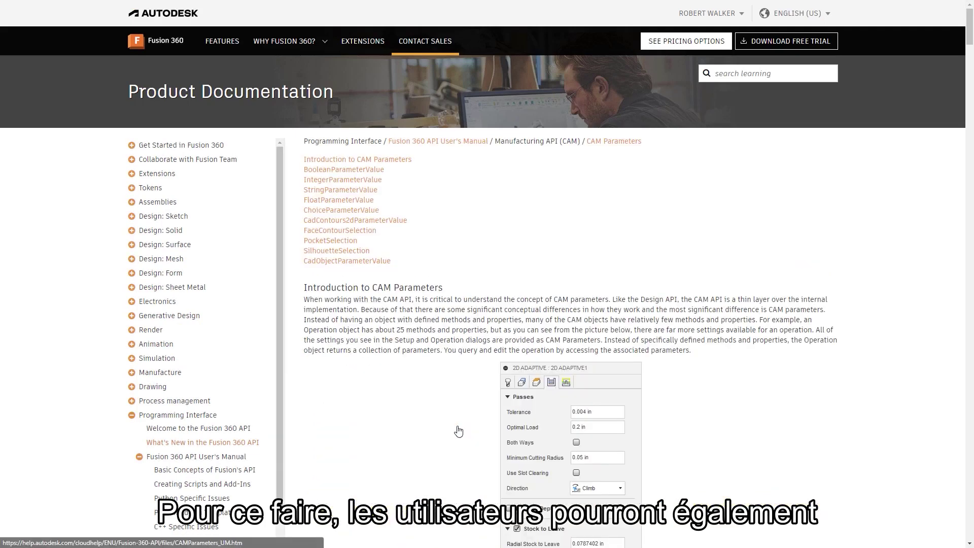
left_click(247, 444)
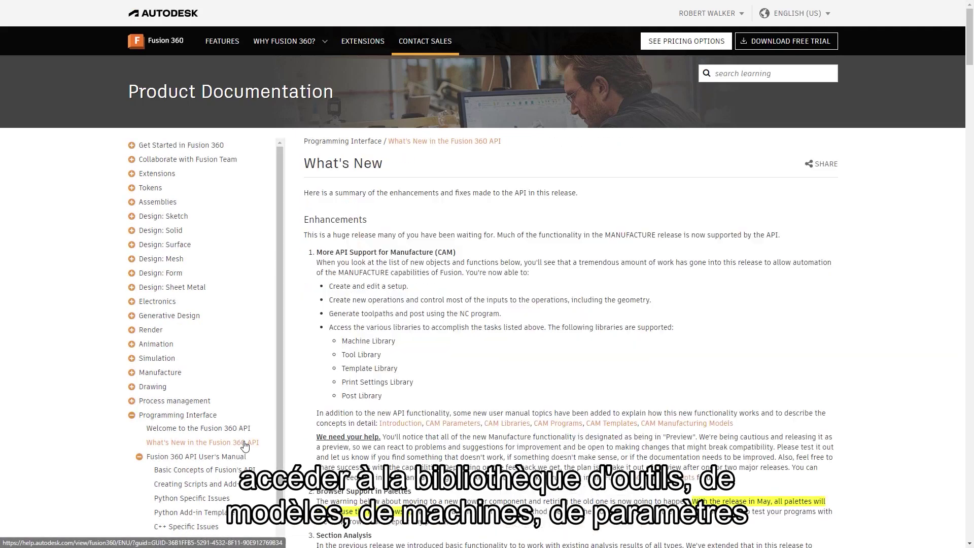
left_click(504, 425)
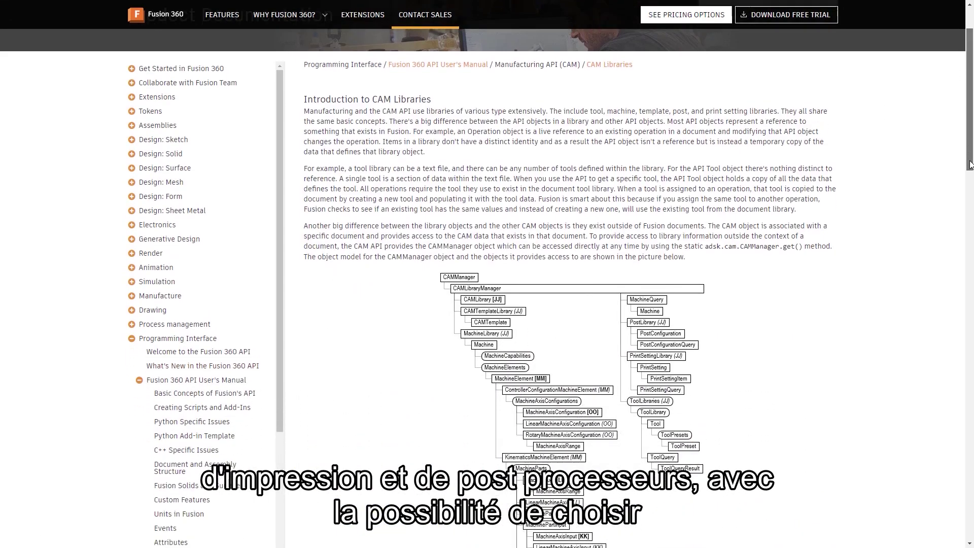
left_click_drag(969, 145, 969, 450)
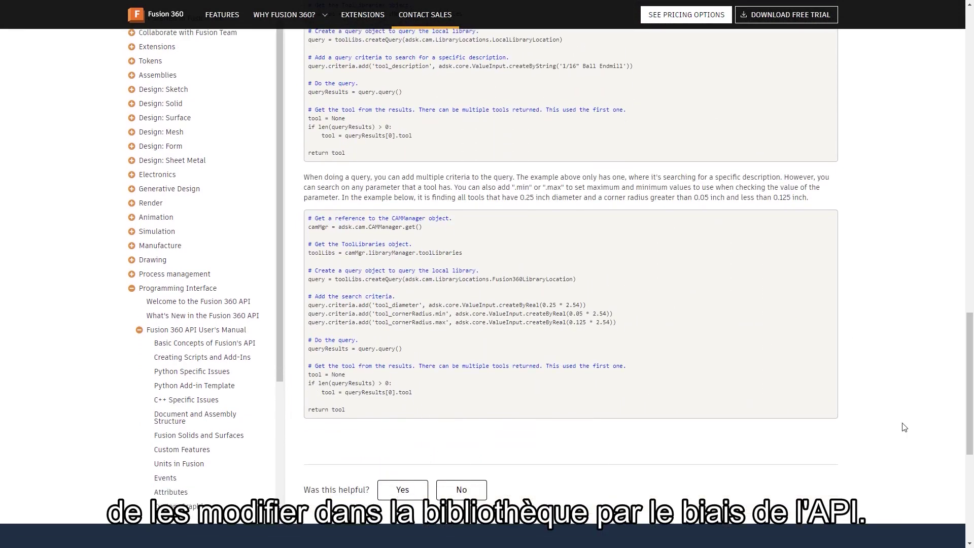